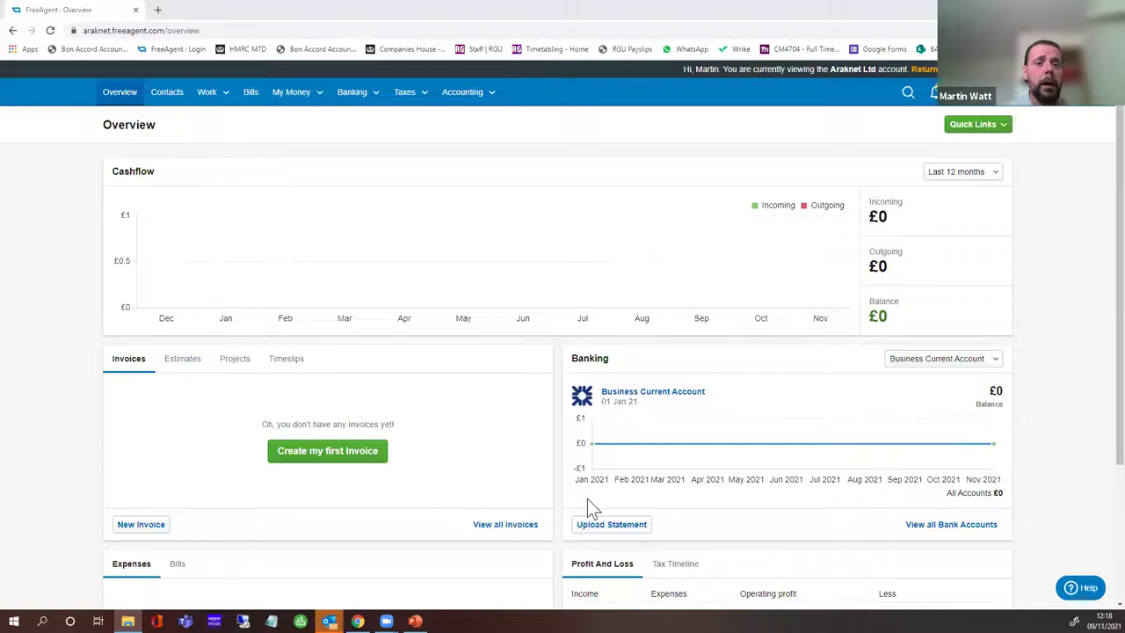
Review the profit and loss summary and the tax timeline on the overview page
scroll(587, 499, down, 2)
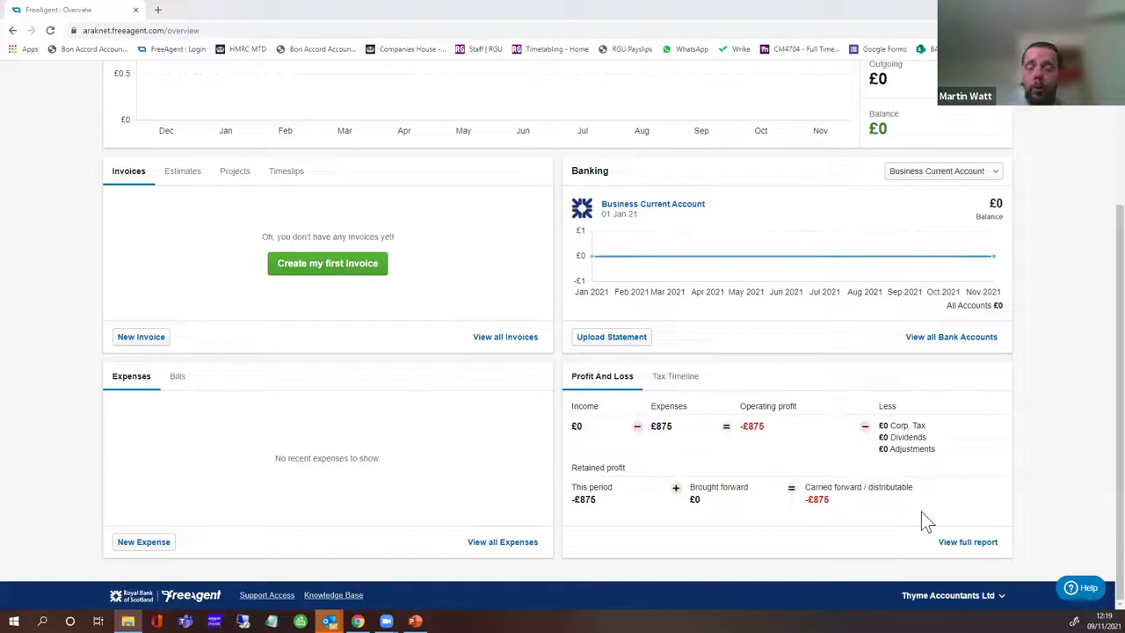
click(670, 383)
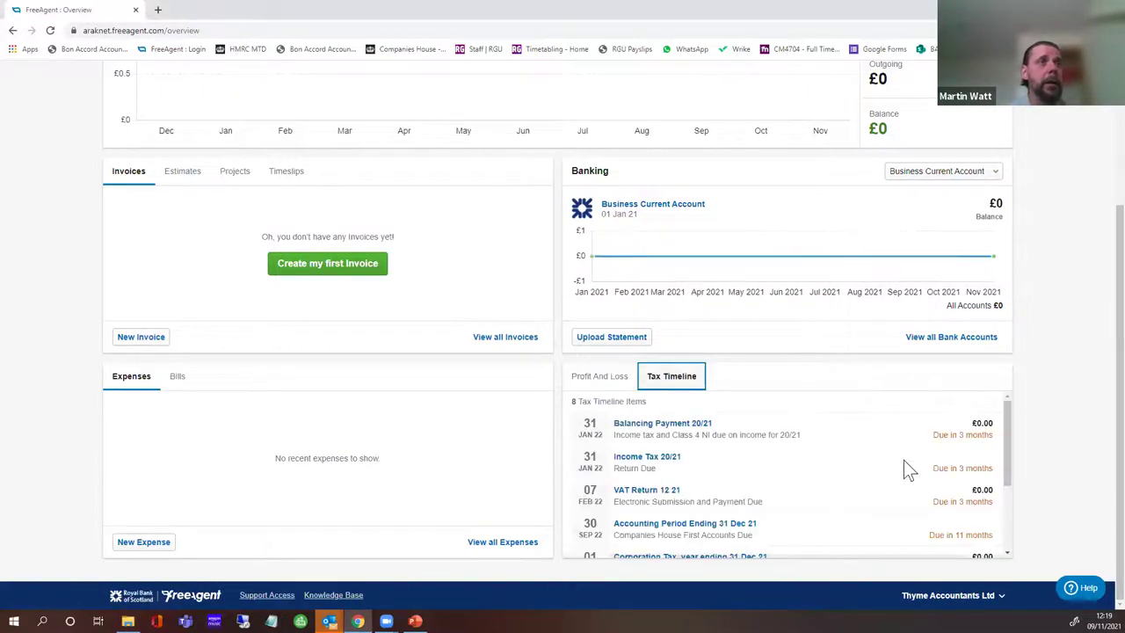
scroll(883, 455, down, 3)
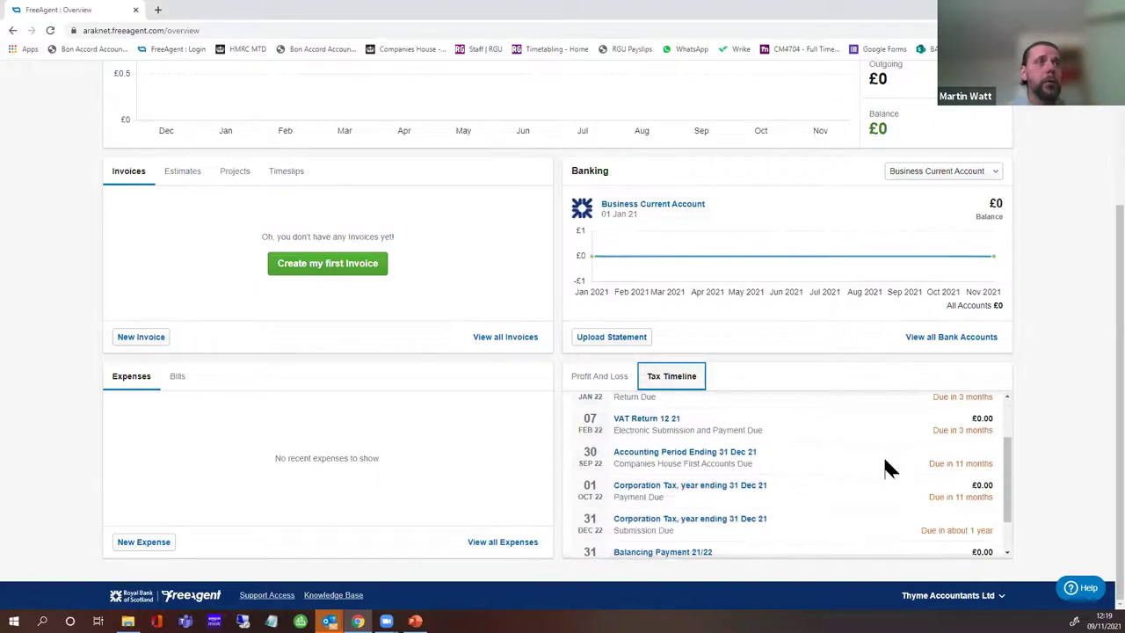
scroll(884, 461, up, 3)
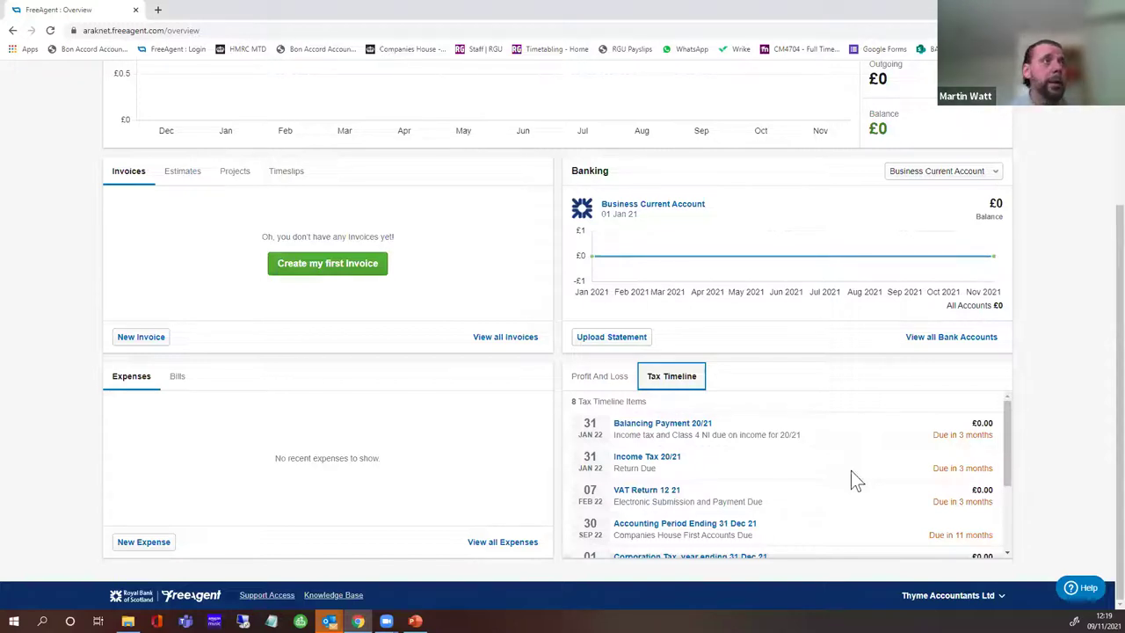
scroll(855, 474, up, 3)
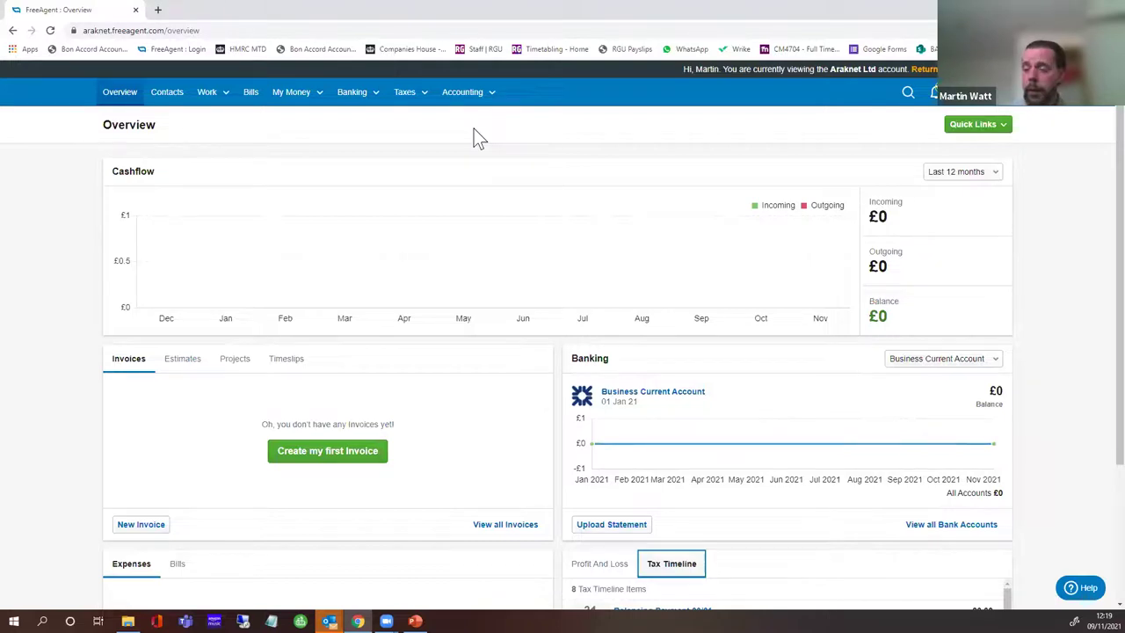
Start a new contact with the organisation name Middle Dog Ltd
click(167, 92)
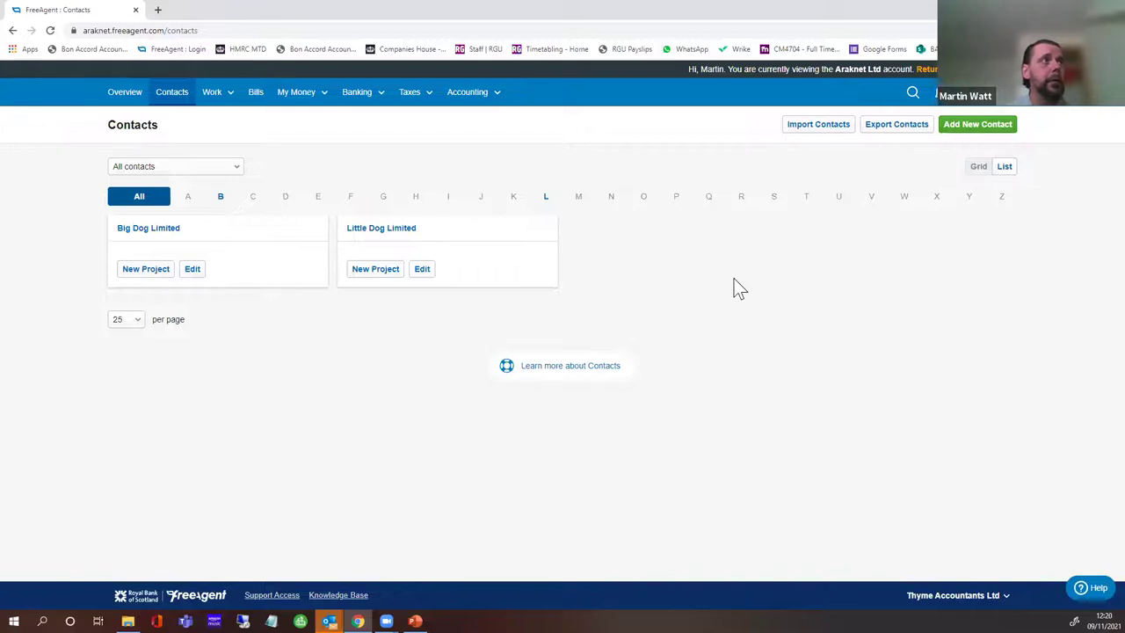
click(966, 130)
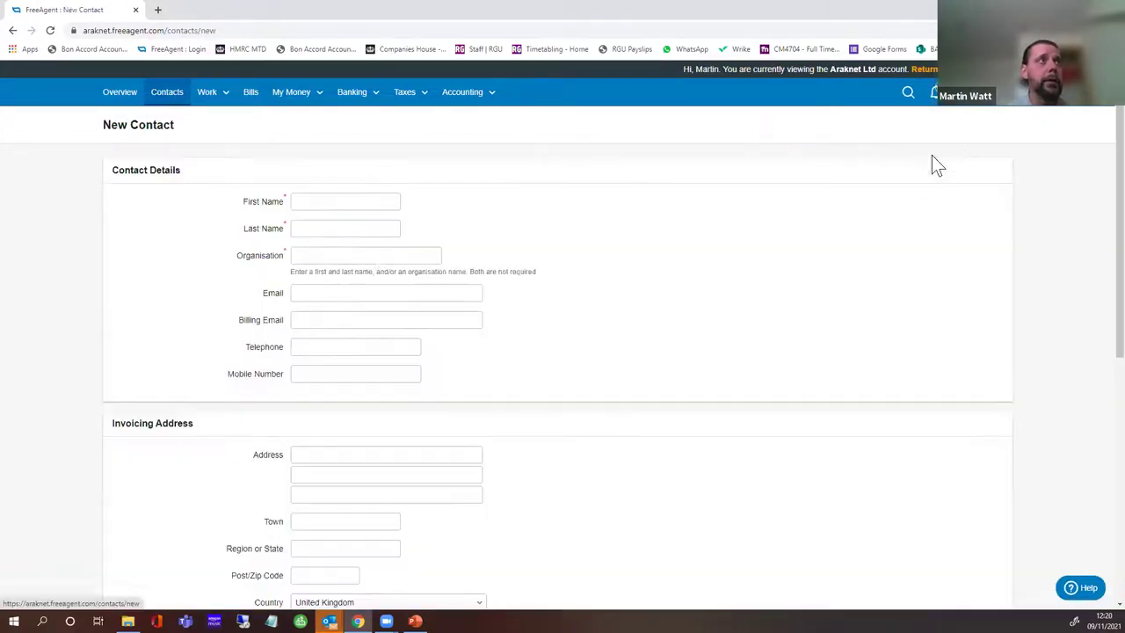
click(337, 257)
text(M)
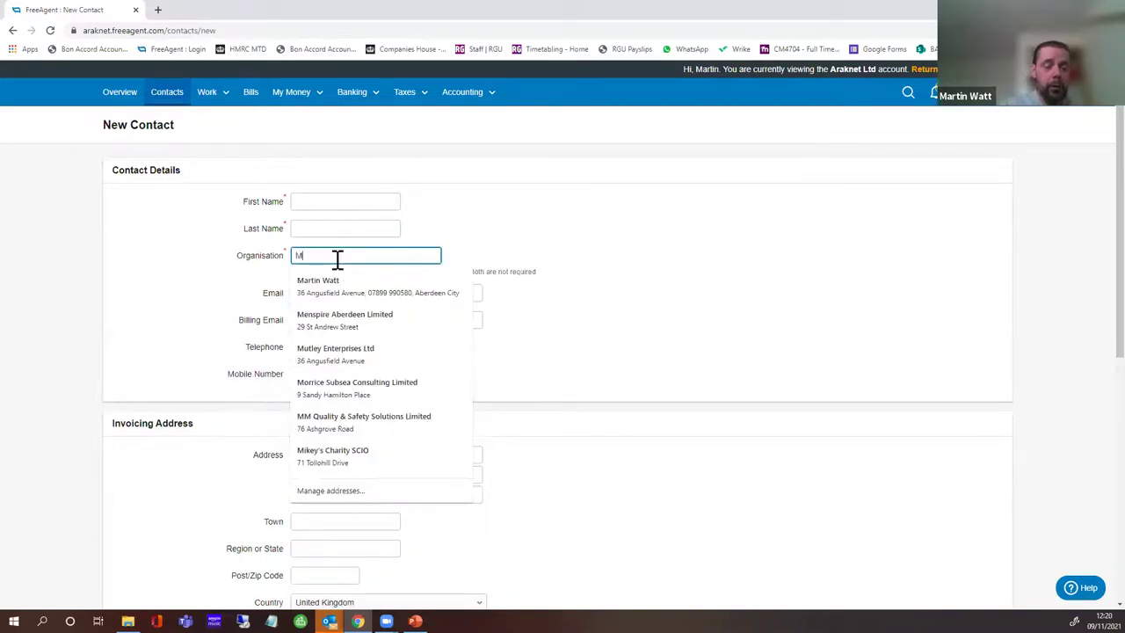
text(iddle Dog Ltd)
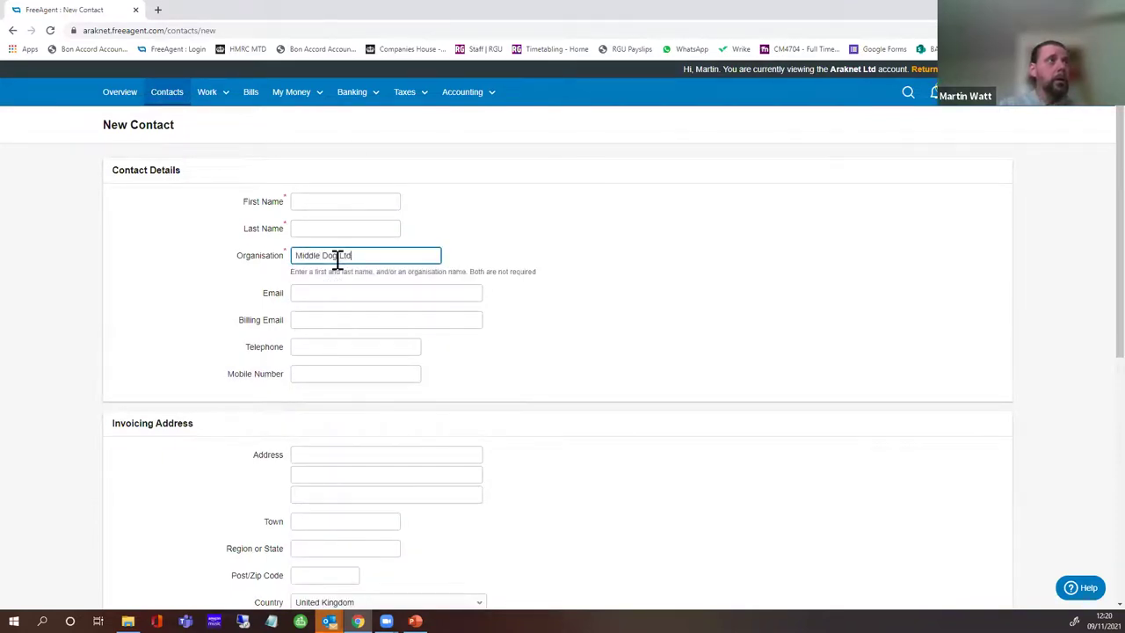
Set the contact's default payment terms to 30 days and create the contact
click(689, 304)
scroll(690, 308, down, 1)
scroll(689, 307, down, 4)
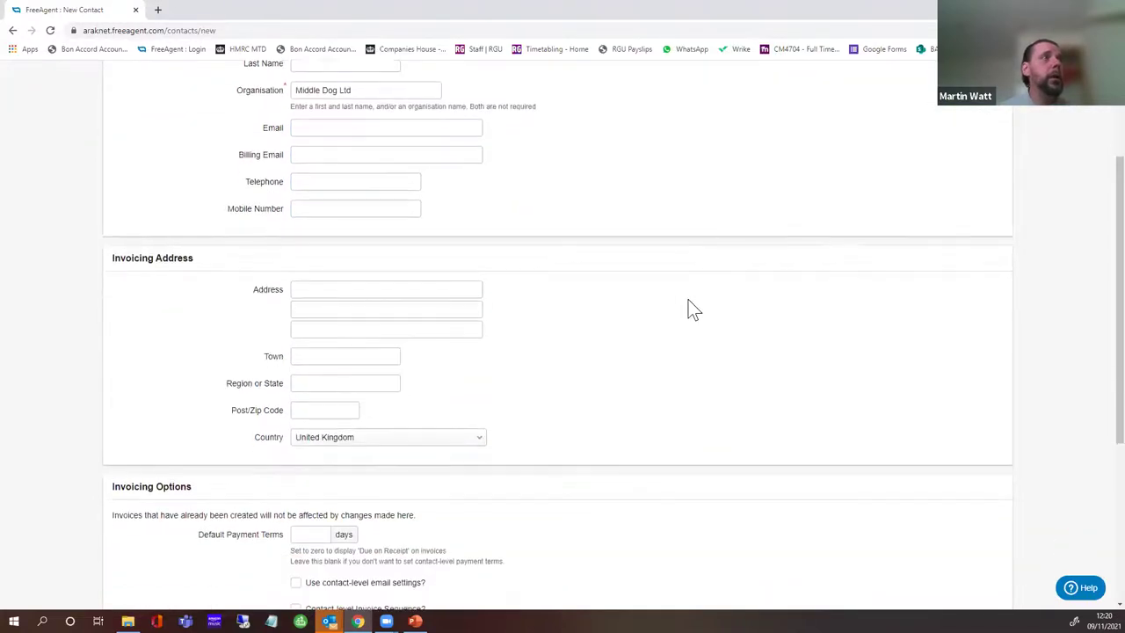
click(335, 235)
text(30)
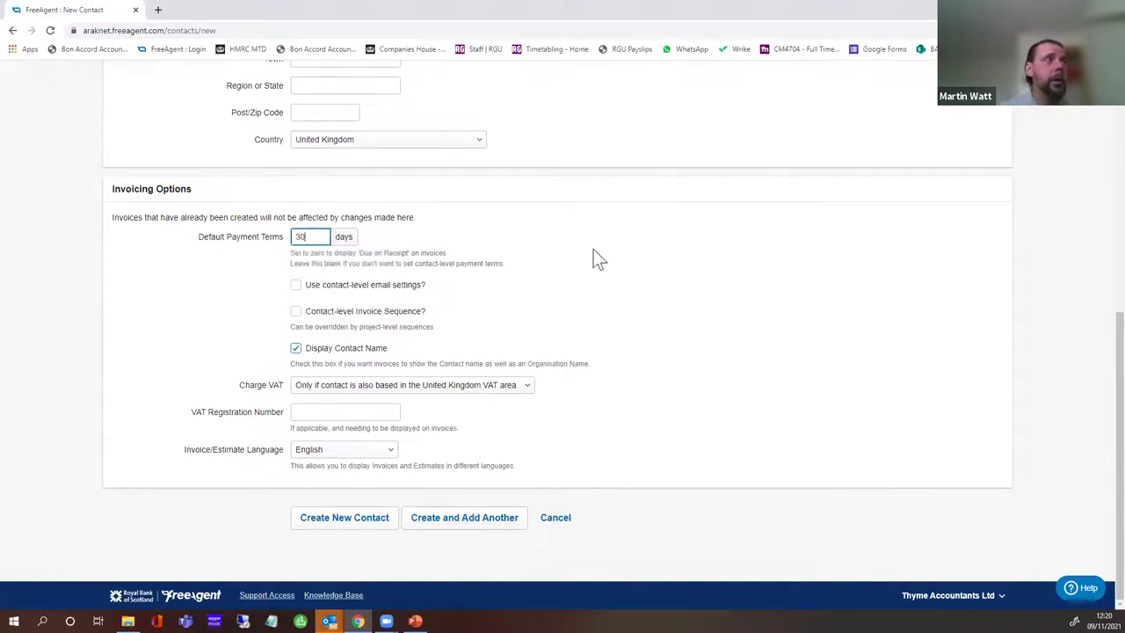
click(308, 518)
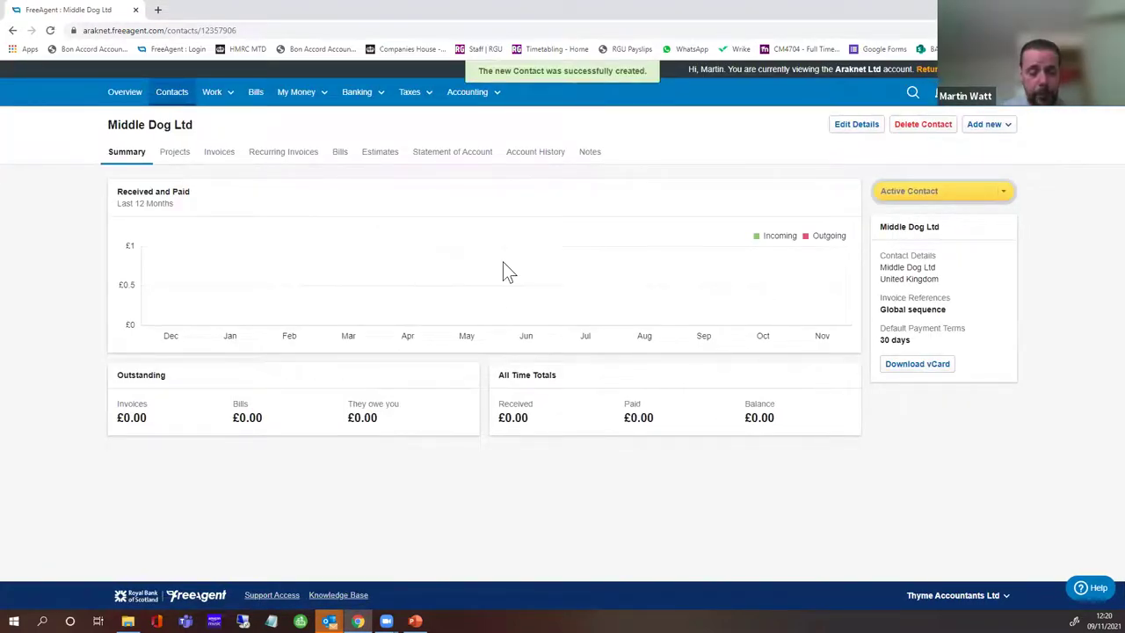
View the Middle Dog Ltd contact record from the contacts list and check which new items can be added to it
click(177, 99)
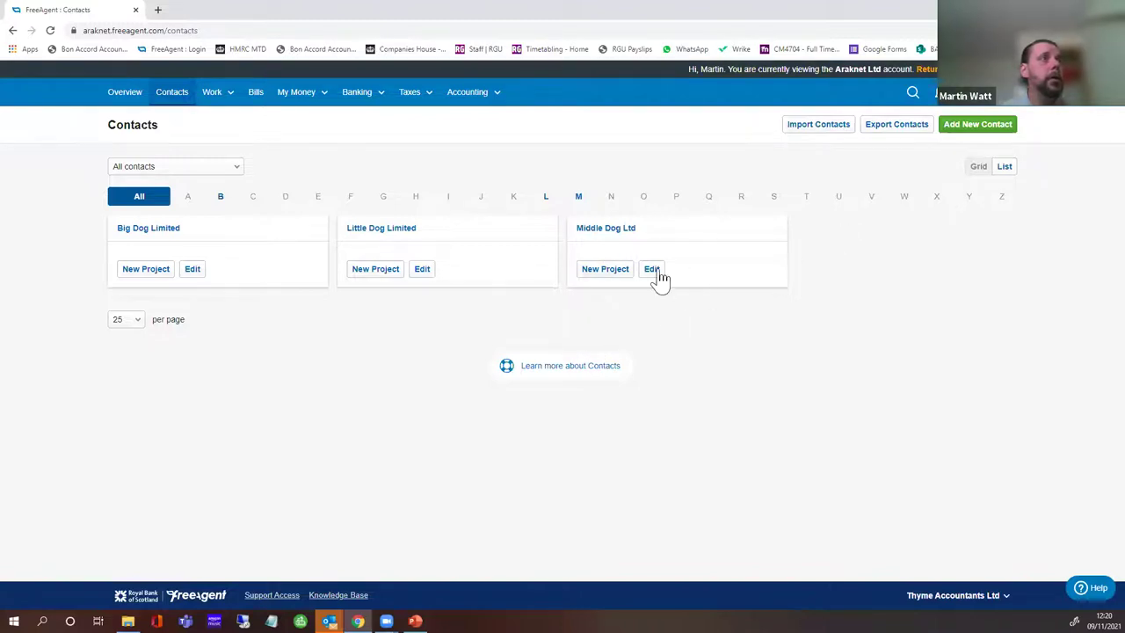
click(633, 237)
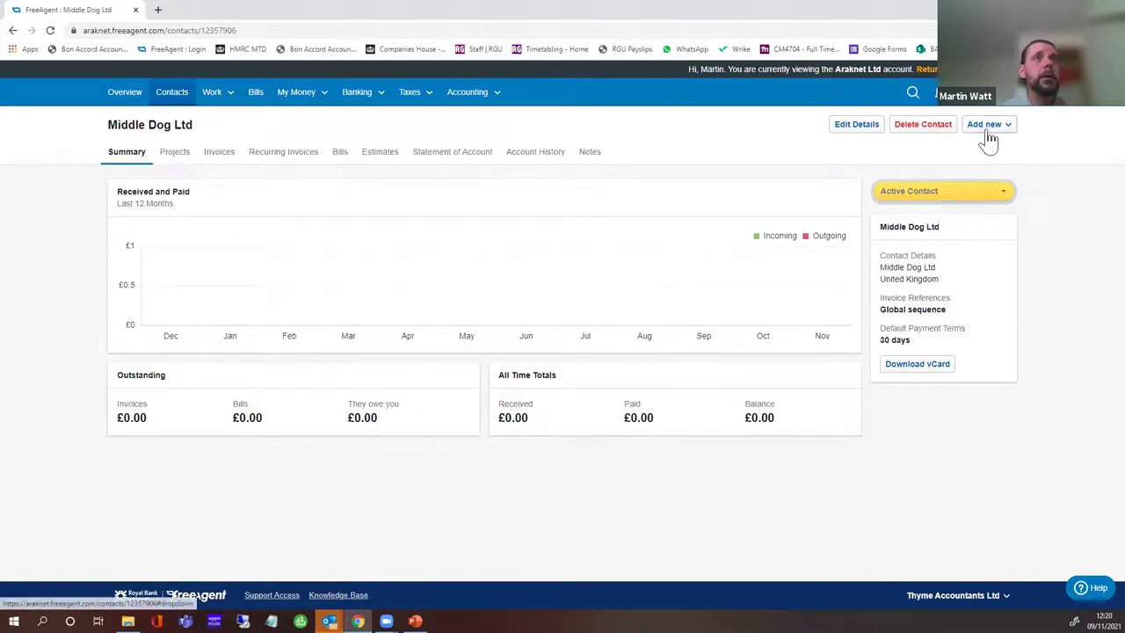
click(985, 126)
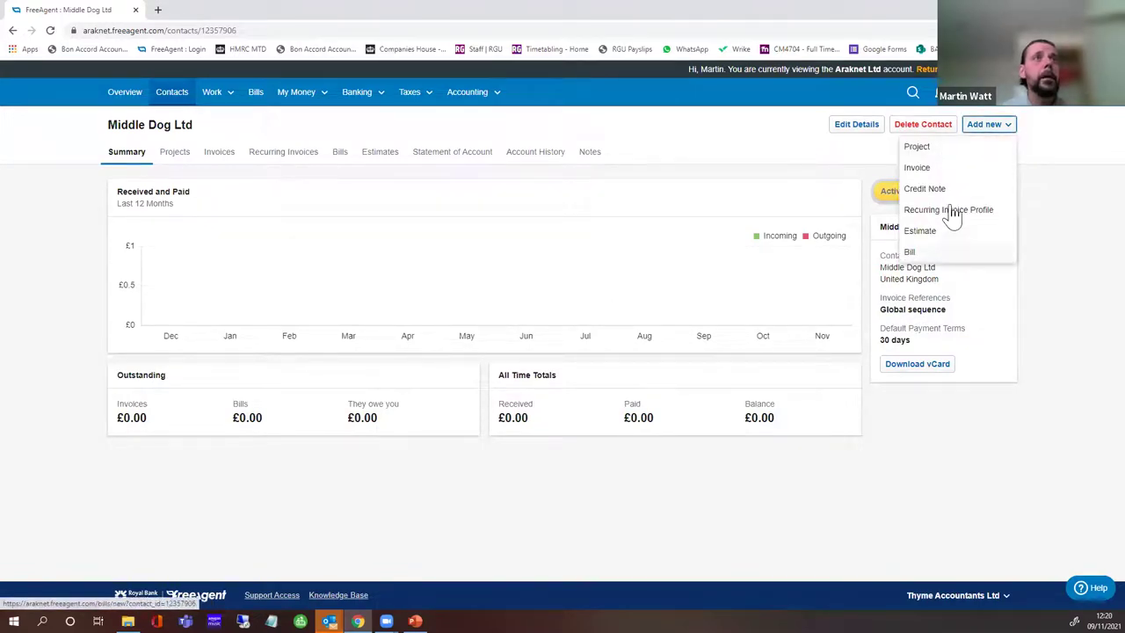
click(974, 470)
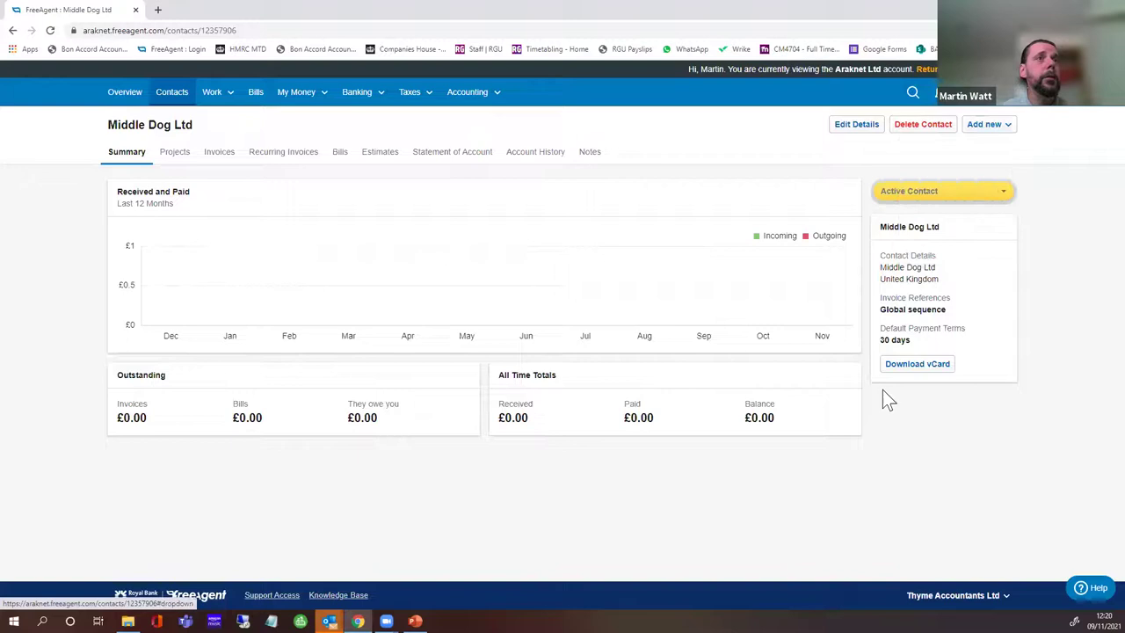
Start a new invoice with Middle Dog Ltd as the contact
click(220, 103)
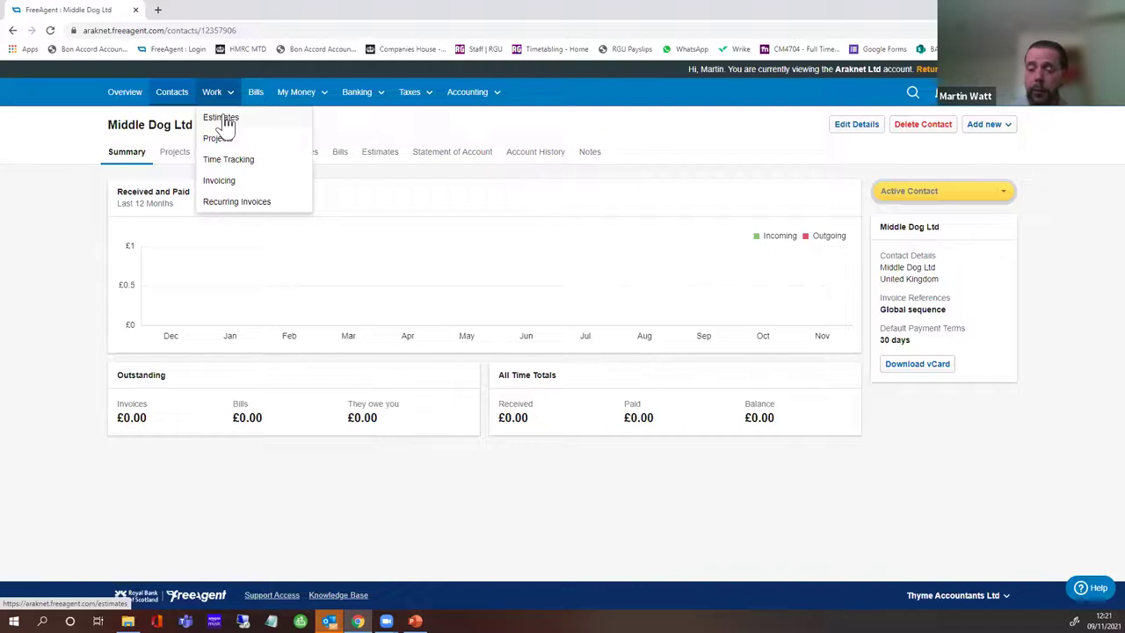
click(307, 182)
click(310, 318)
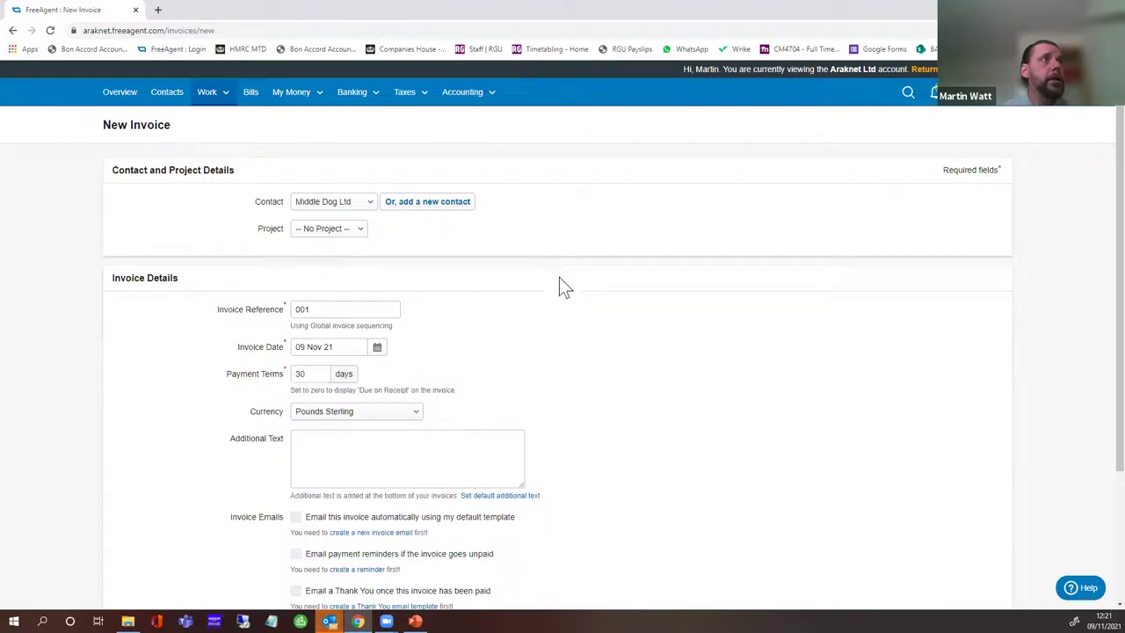
scroll(510, 354, down, 2)
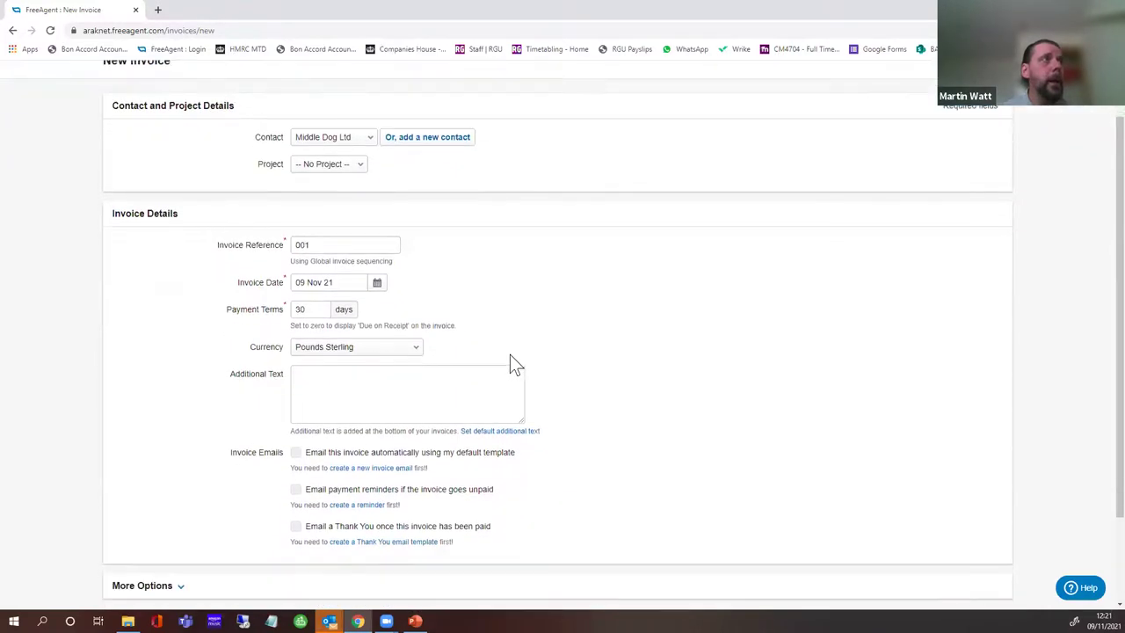
scroll(510, 354, up, 2)
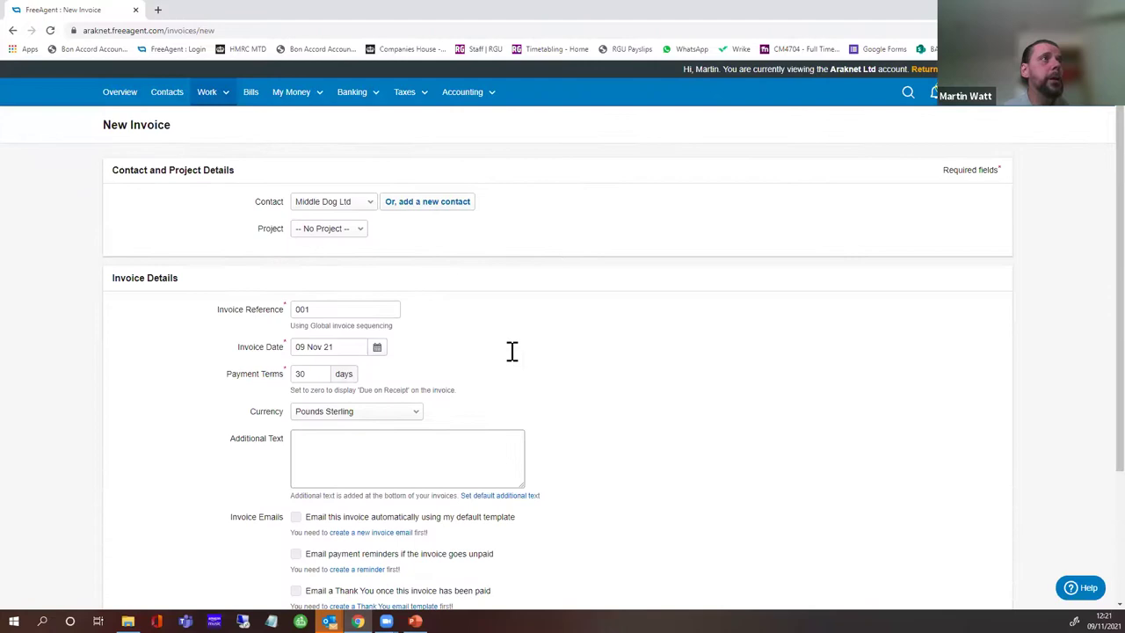
click(372, 202)
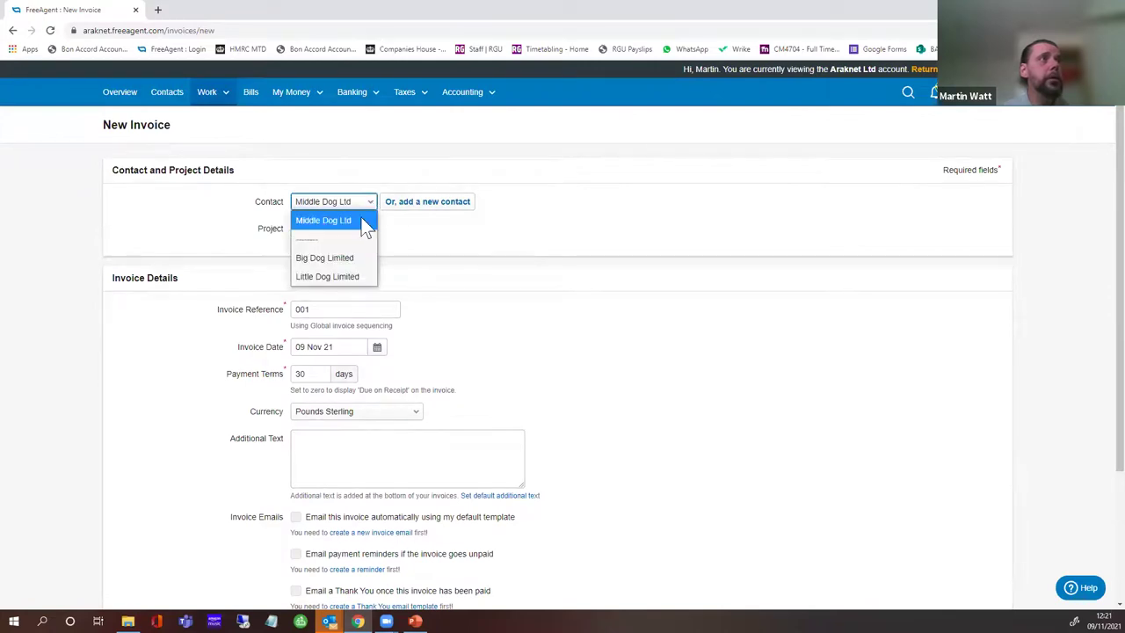
click(344, 223)
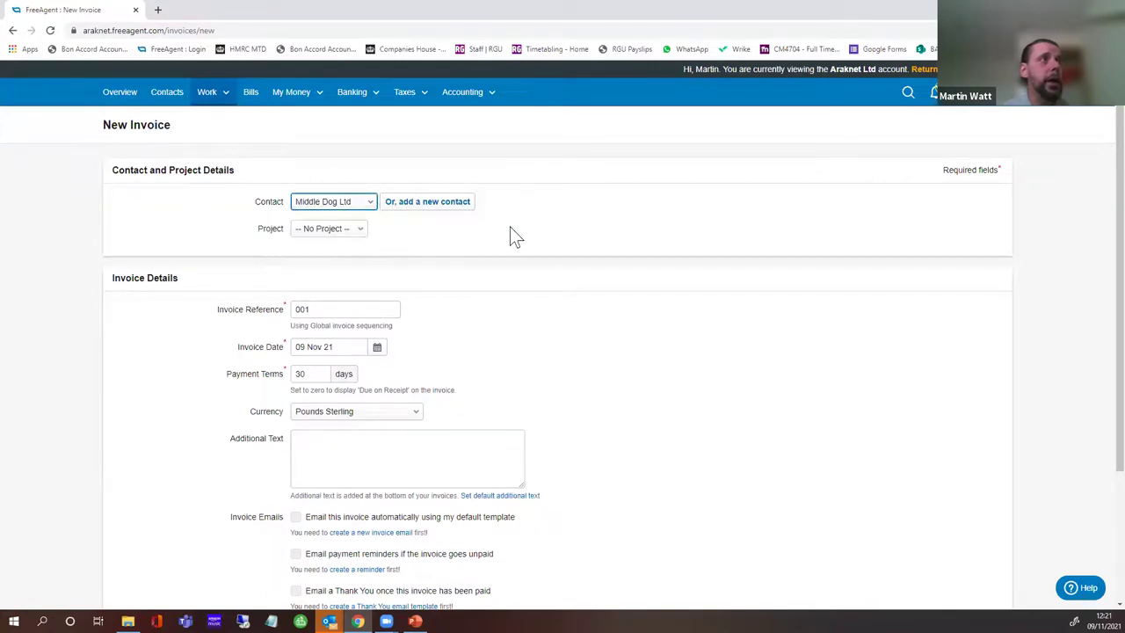
Set the invoice date to 06 Jan 21 and create the invoice
scroll(510, 227, down, 1)
scroll(516, 236, down, 3)
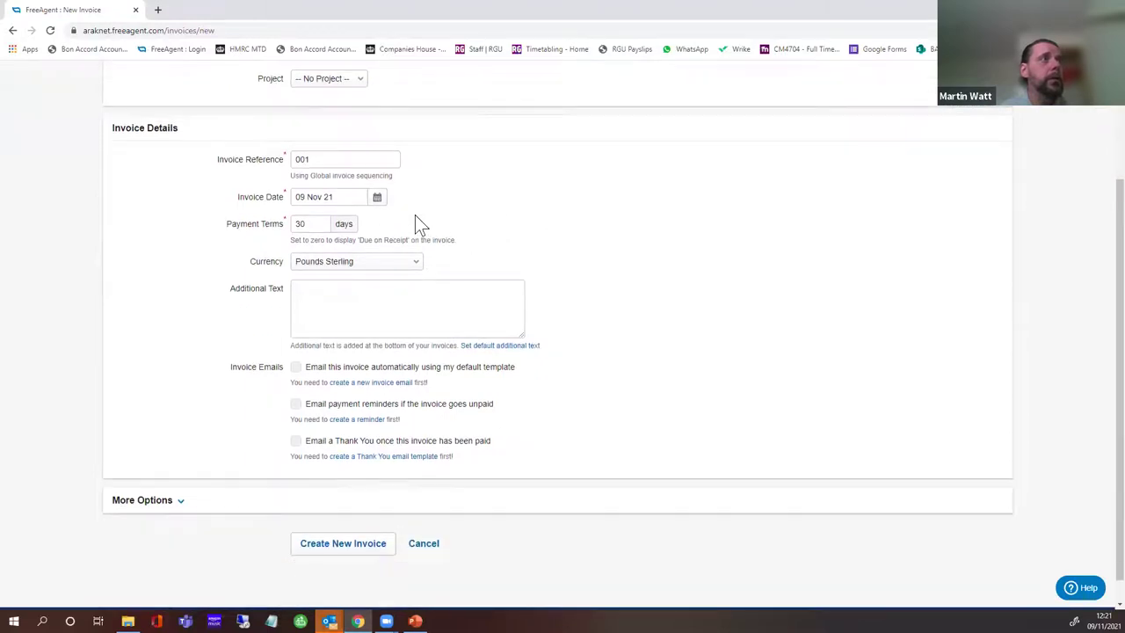
click(377, 197)
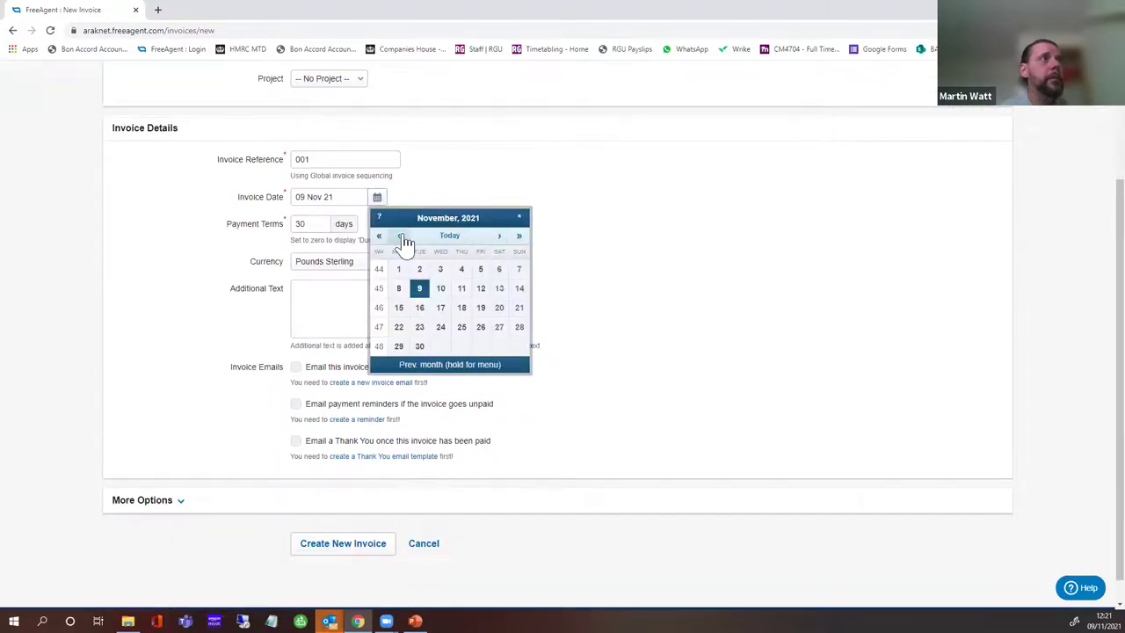
click(402, 238)
click(402, 238)
click(401, 239)
click(401, 238)
click(401, 238)
click(402, 238)
click(401, 238)
click(402, 238)
click(401, 238)
click(402, 238)
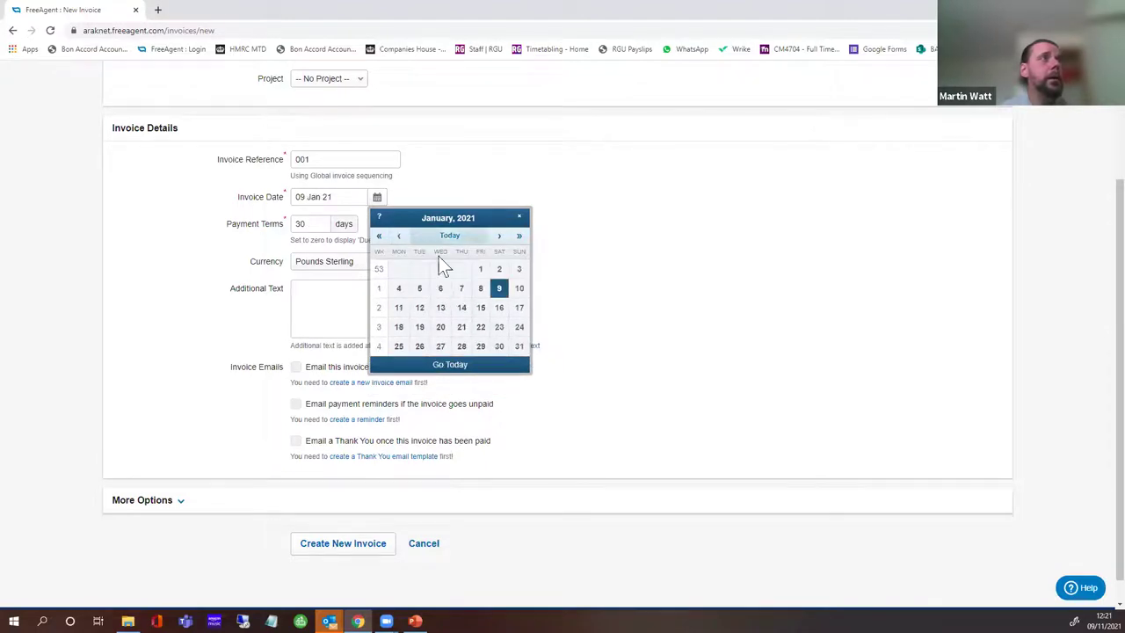
click(441, 289)
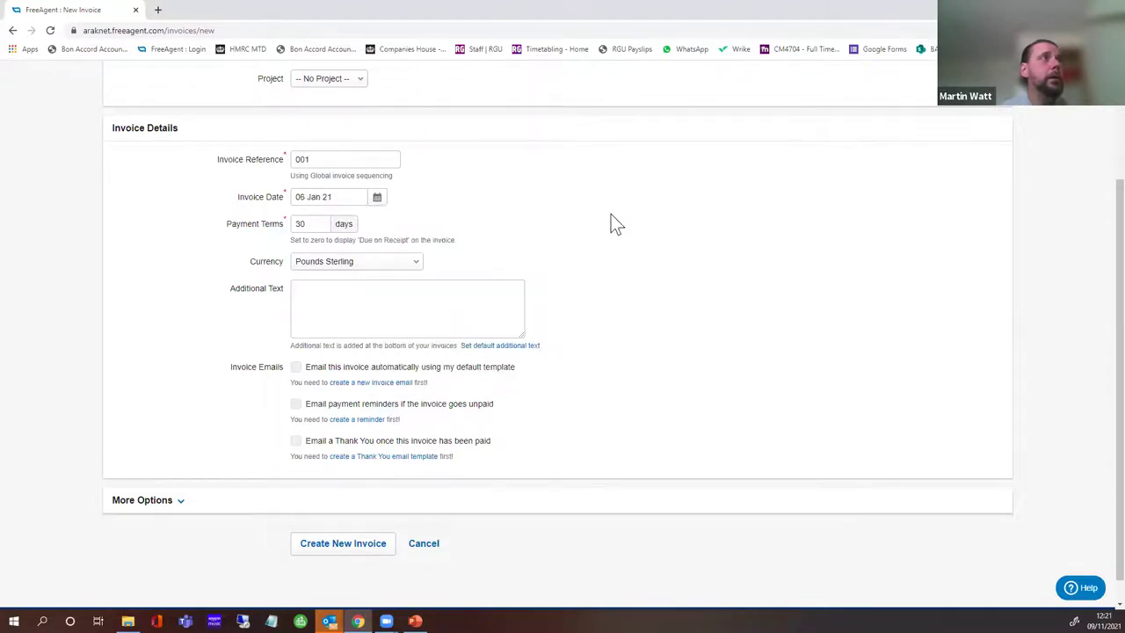
scroll(612, 216, down, 1)
click(355, 516)
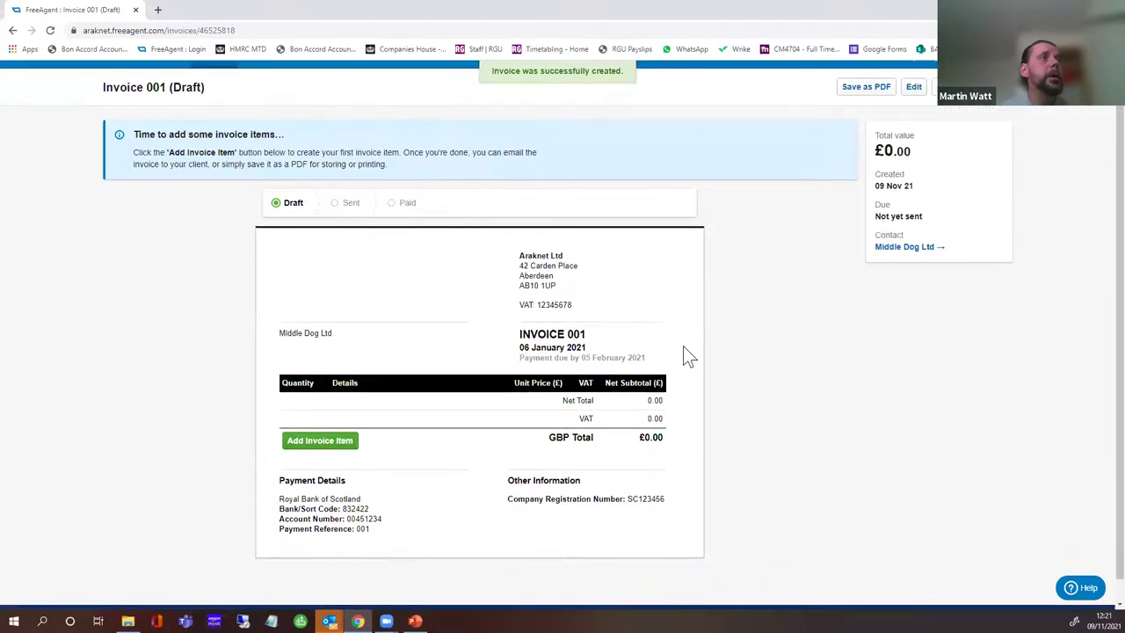
Add an invoice item with the details "Services rendered" and a unit price of £5000
scroll(693, 387, down, 1)
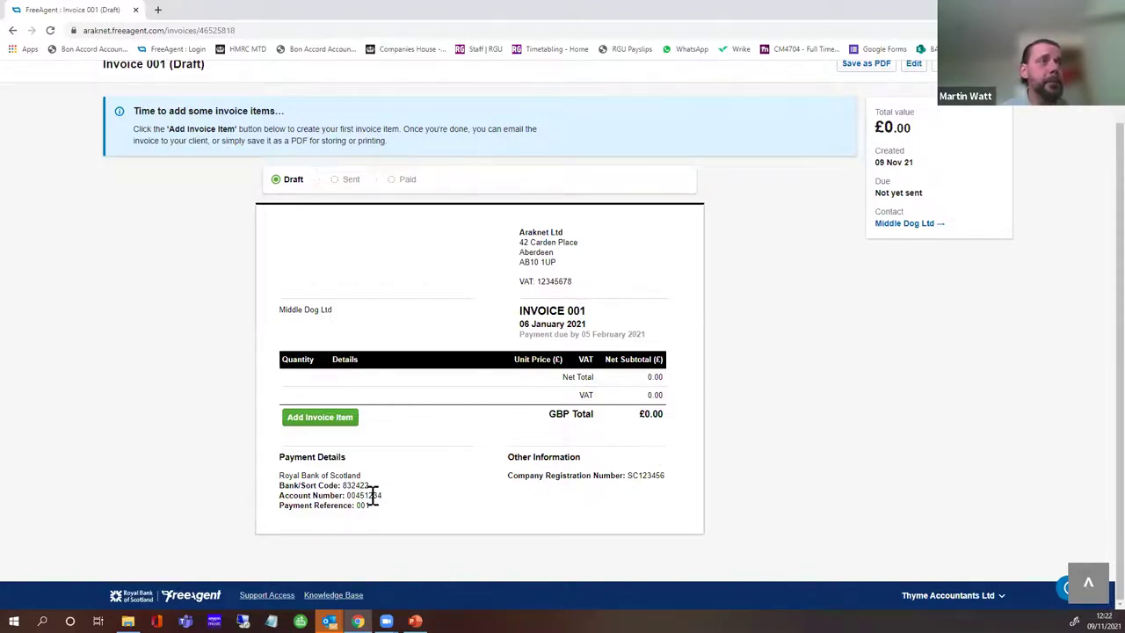
click(341, 422)
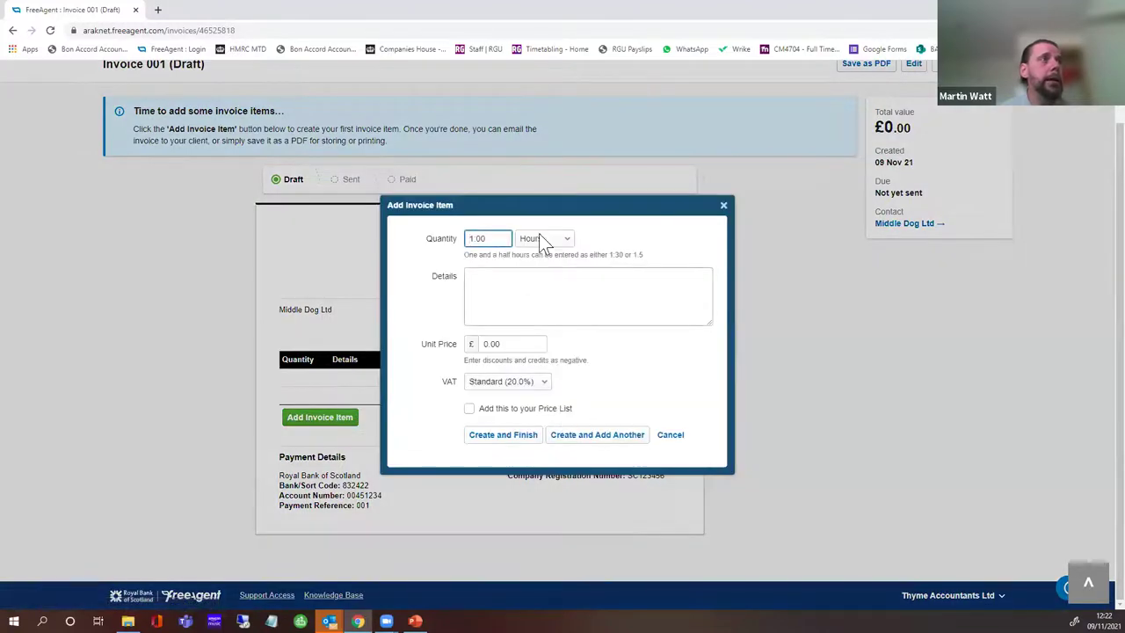
click(515, 283)
text(S)
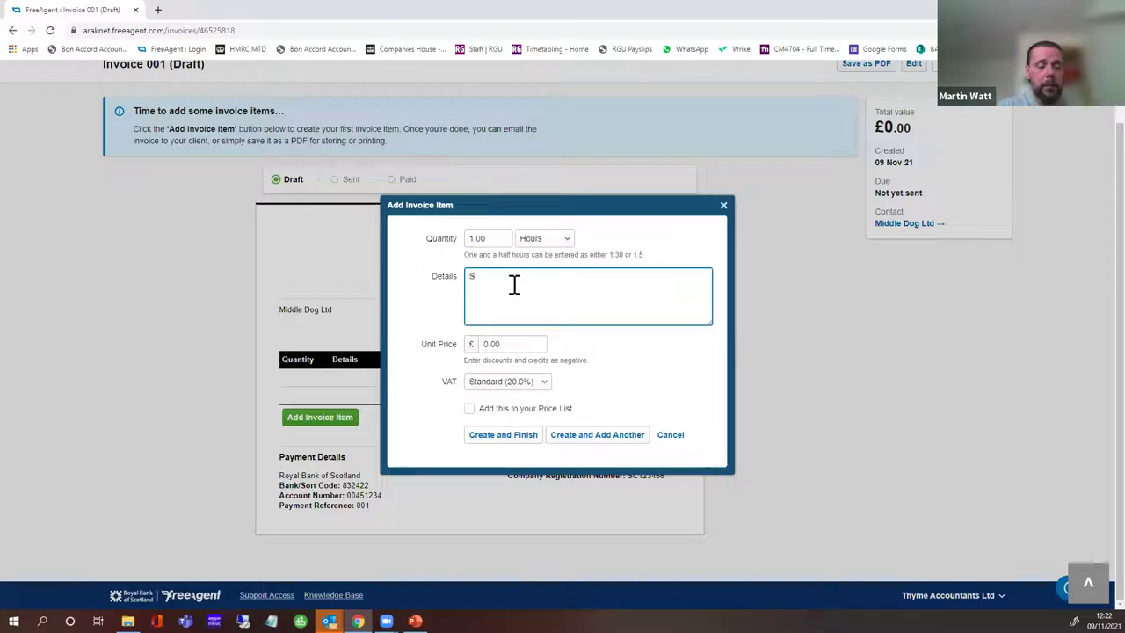
text(ervices rendered)
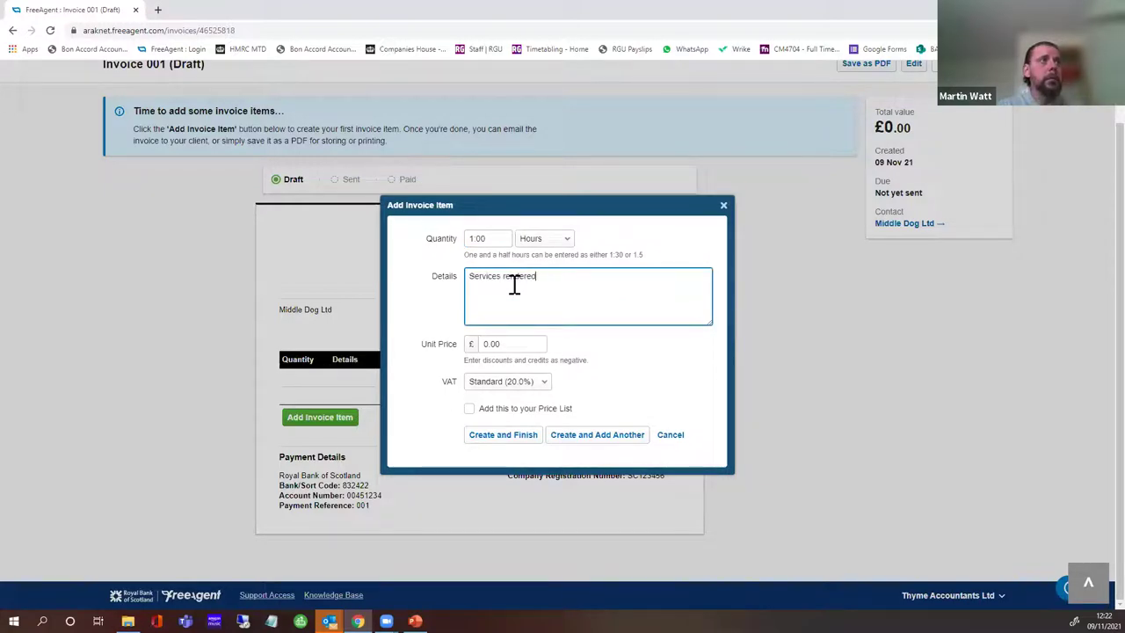
key(Tab)
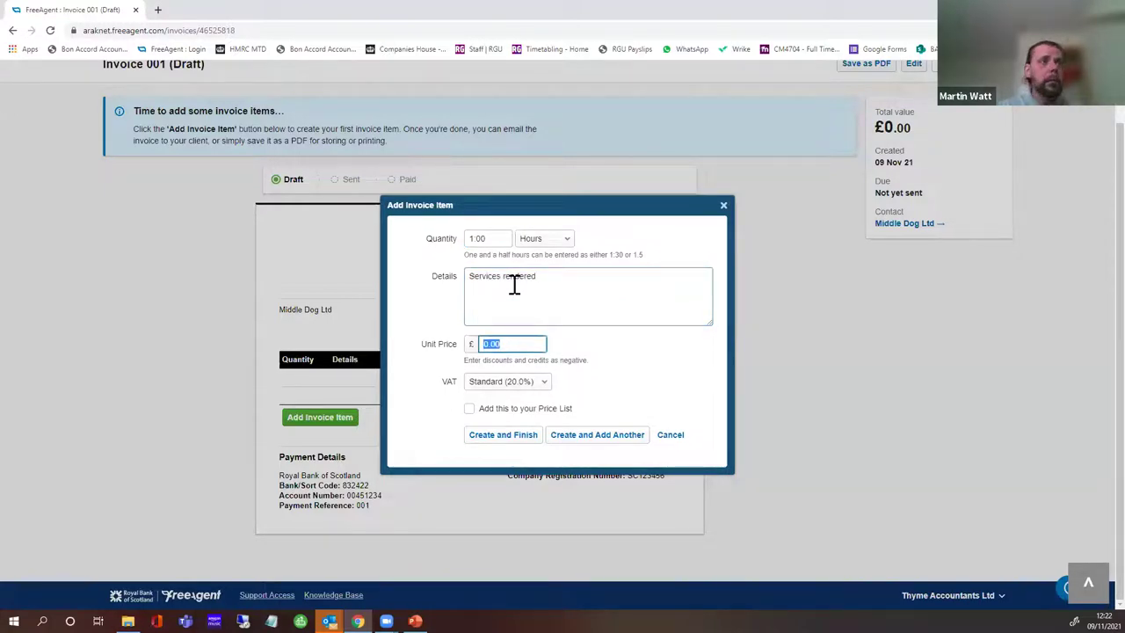
text(5000)
key(Tab)
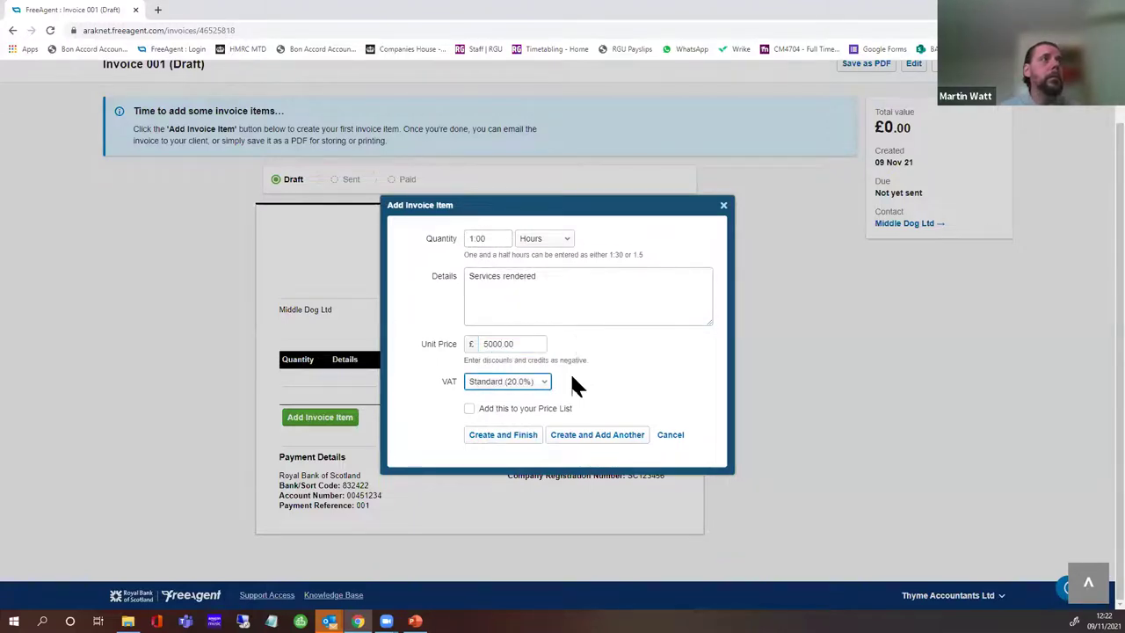
click(505, 436)
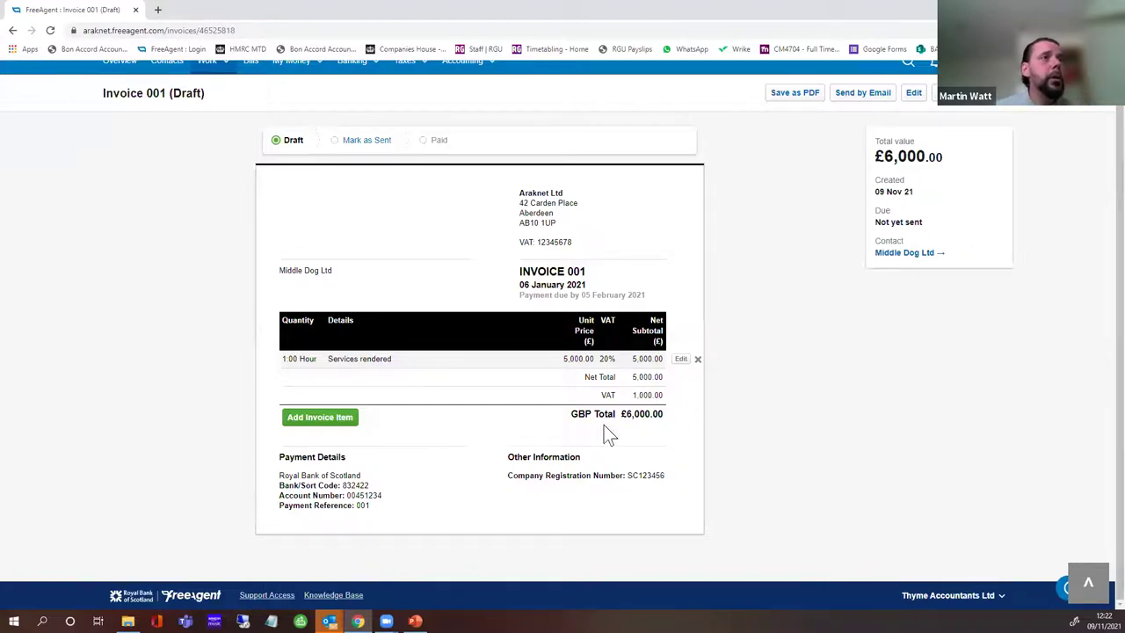
Change the quantity unit of the "Services rendered" item on Invoice 001 to Weeks and mark the invoice as sent
click(681, 359)
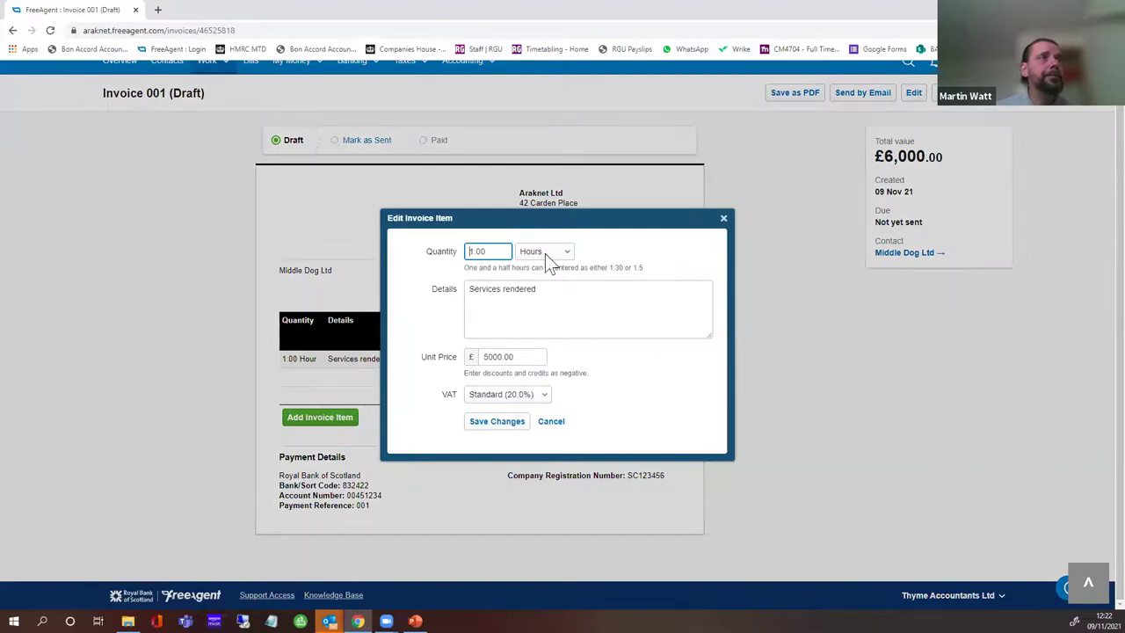
click(544, 252)
click(532, 289)
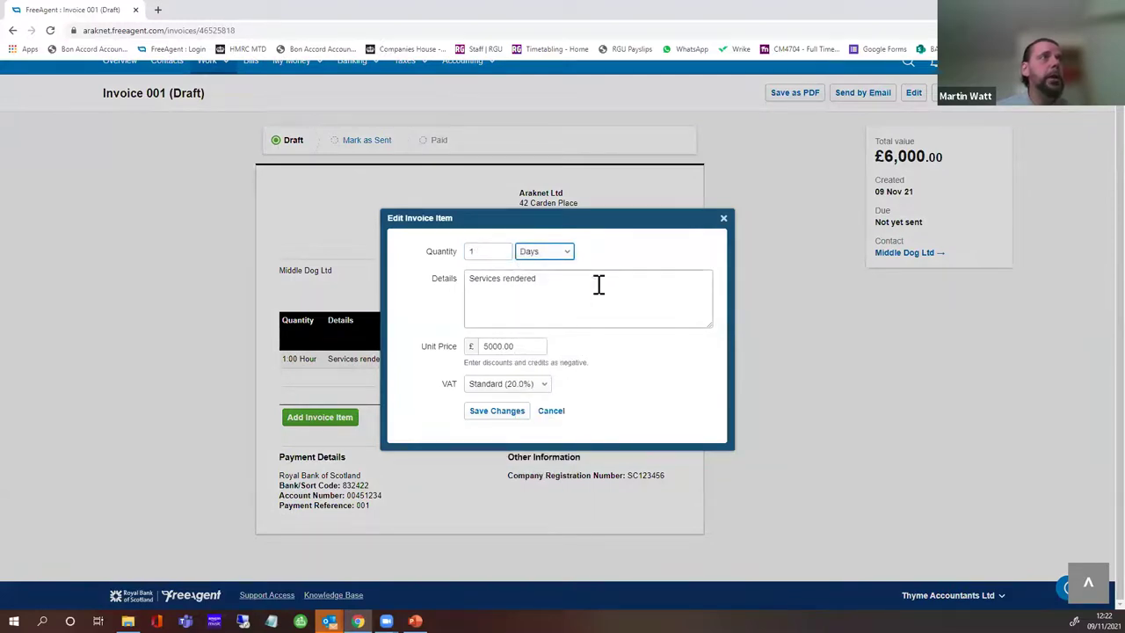
click(567, 255)
click(557, 304)
click(496, 412)
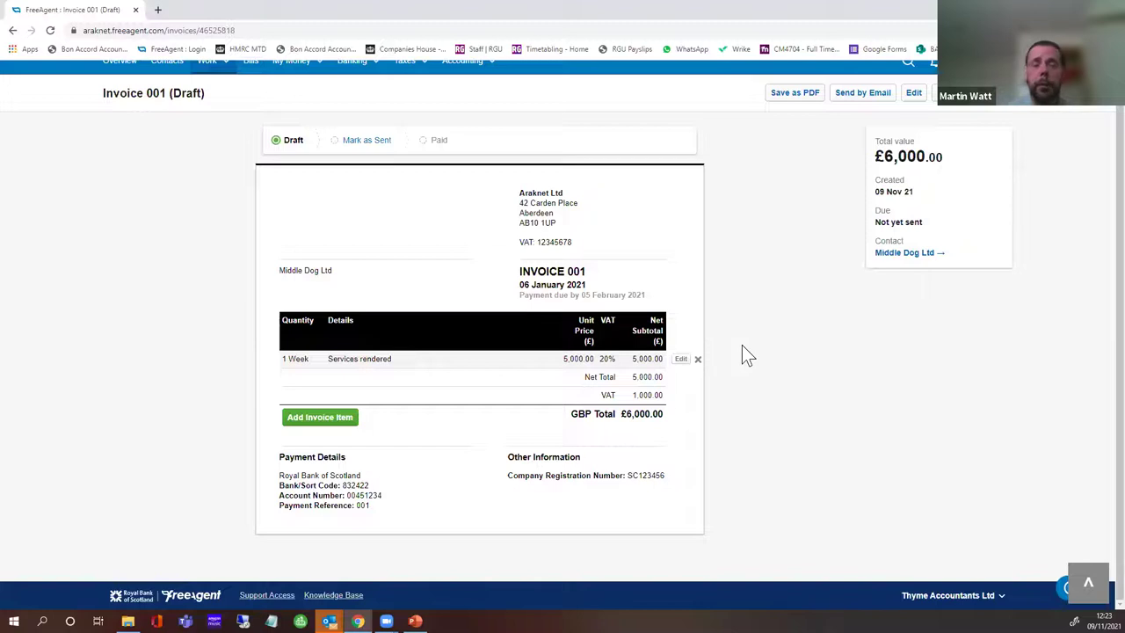
scroll(827, 270, up, 1)
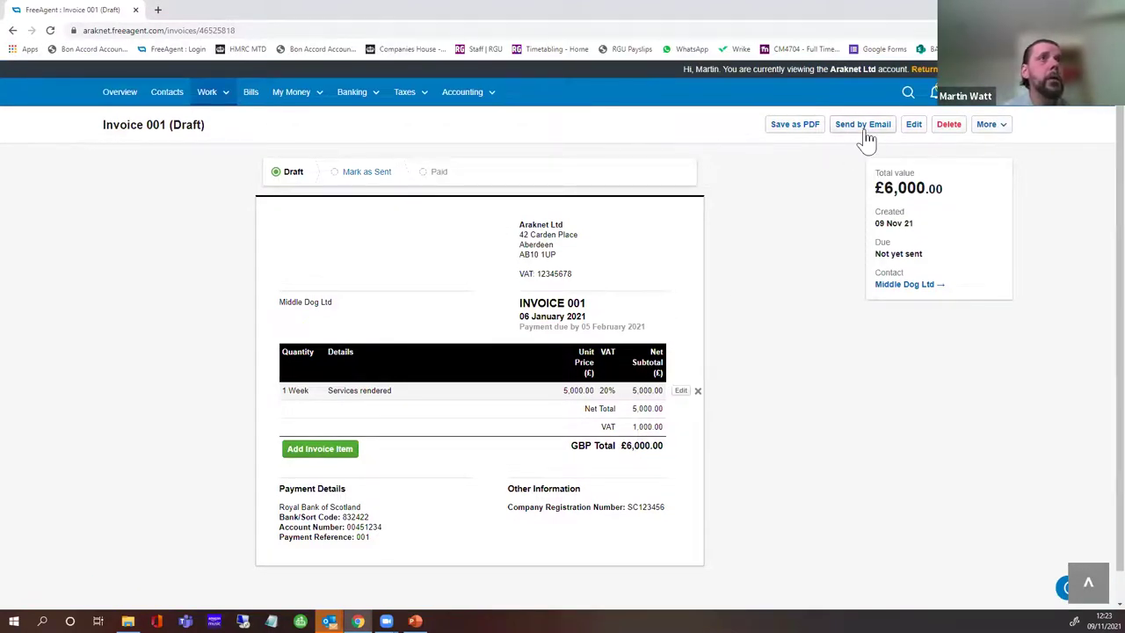
click(382, 173)
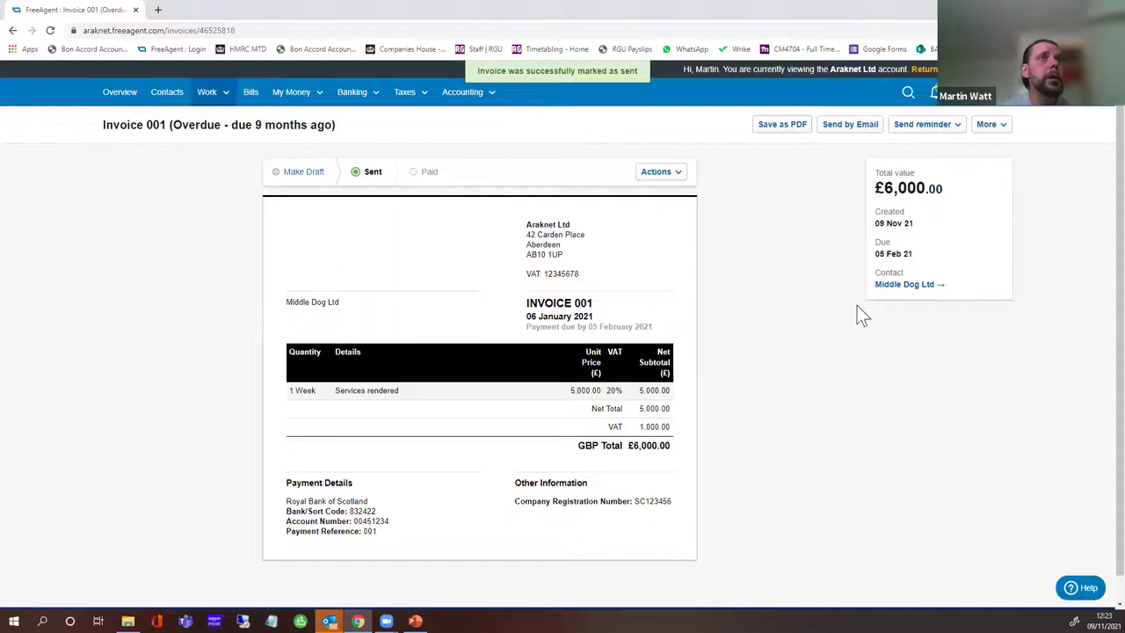
Start a new invoice from the invoices list with Big Dog Limited as the contact
click(212, 93)
click(215, 181)
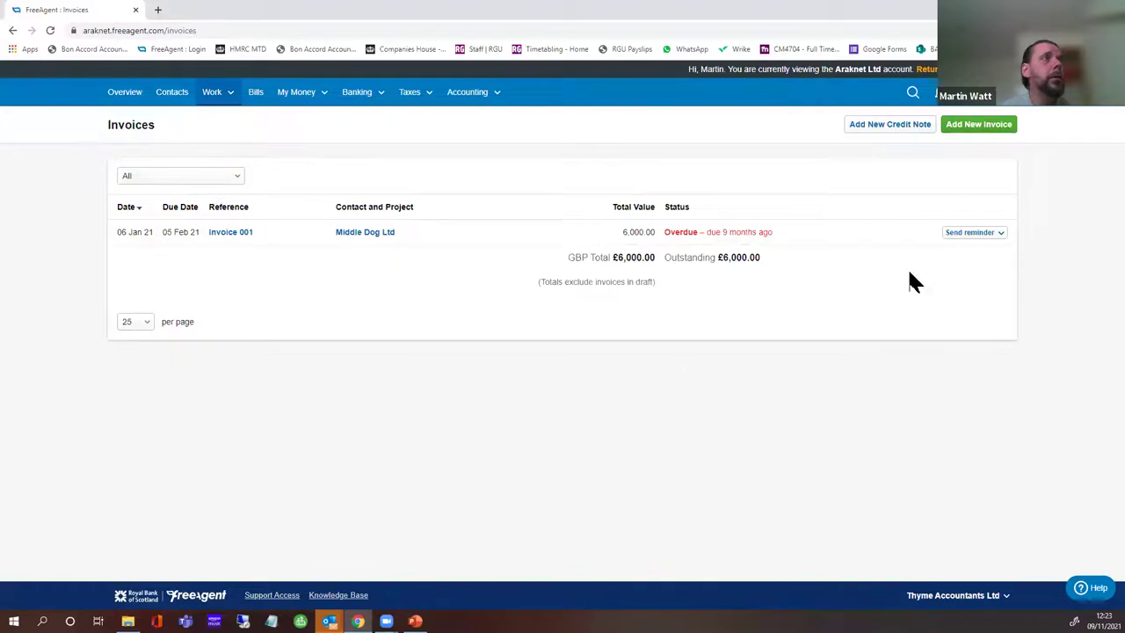
click(974, 128)
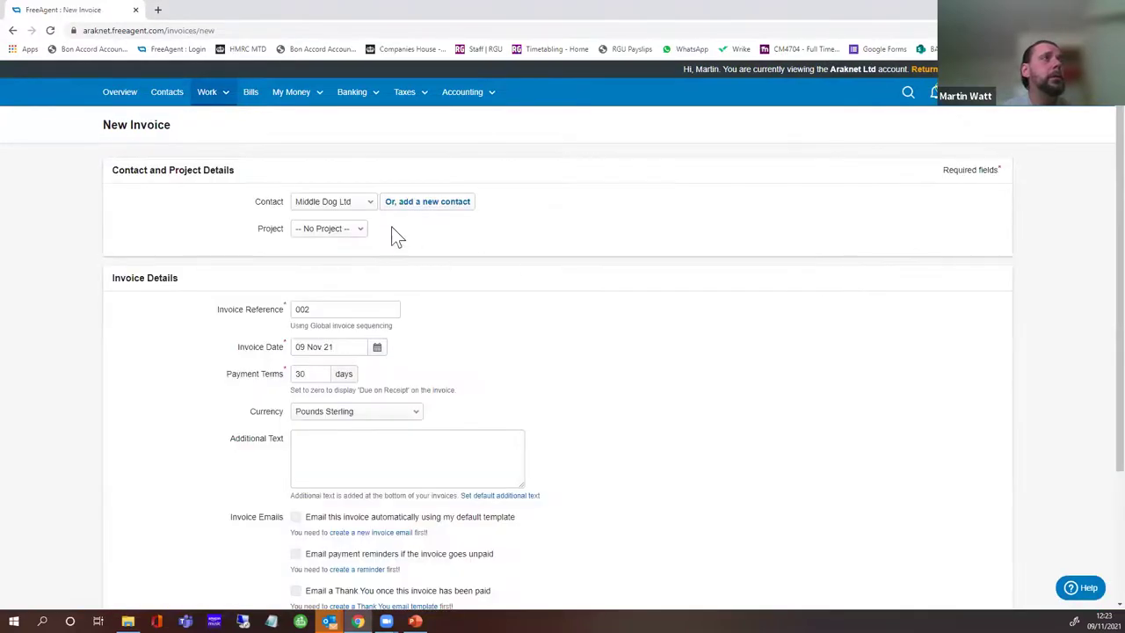
click(351, 204)
click(329, 258)
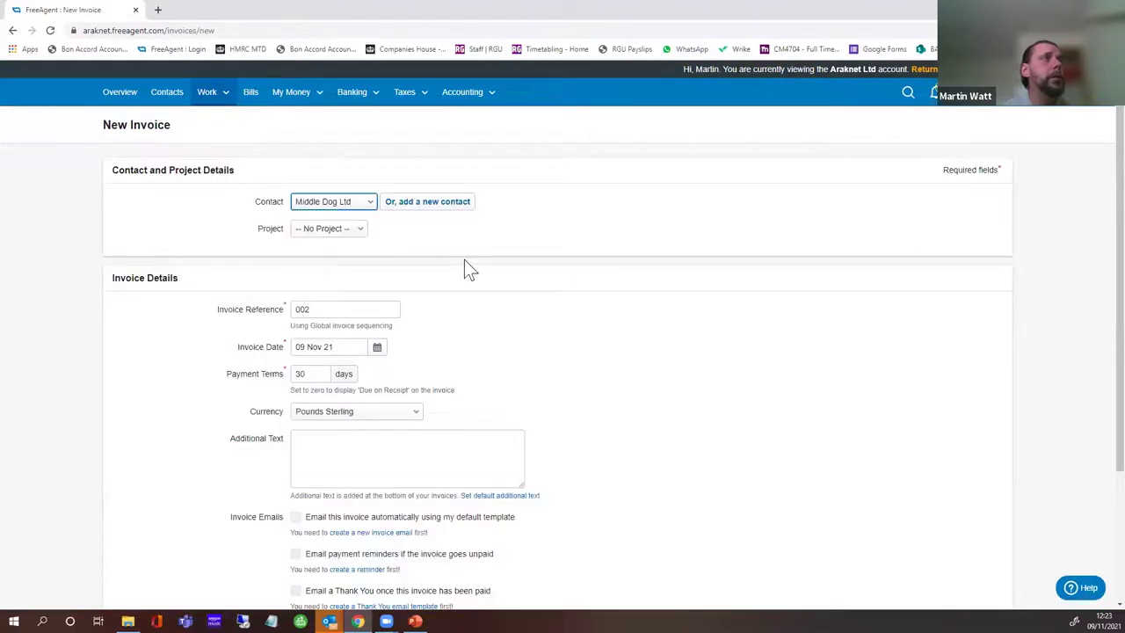
Set the invoice date to 10 Feb 21 and create the Big Dog Limited invoice
scroll(464, 361, down, 1)
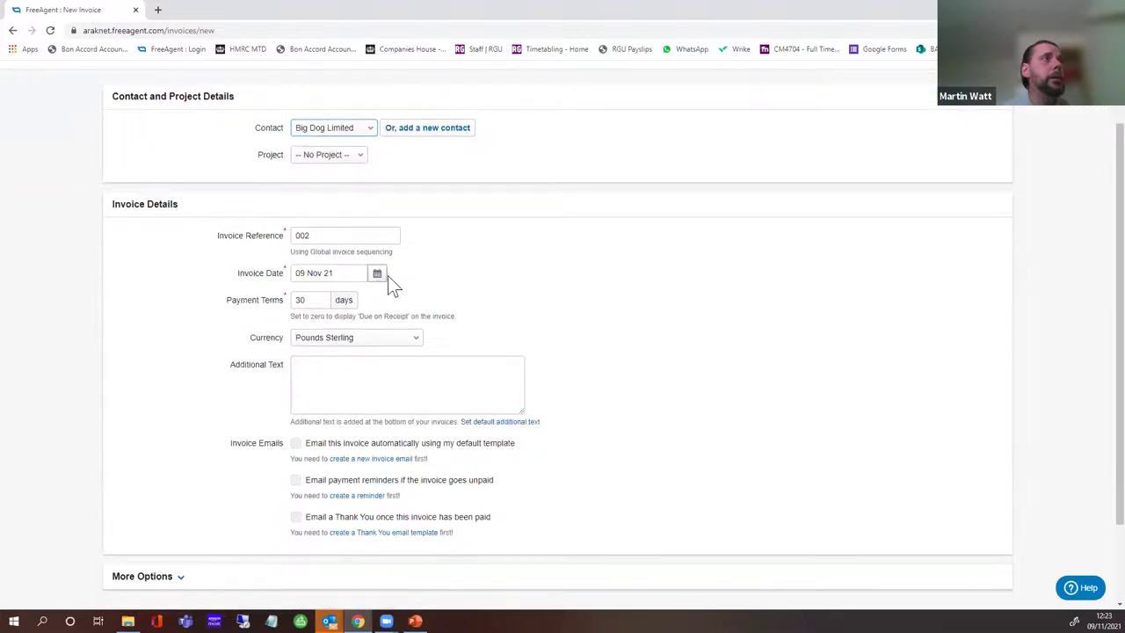
click(387, 277)
click(398, 312)
click(398, 312)
click(399, 312)
click(398, 312)
click(398, 312)
click(398, 312)
click(398, 312)
click(398, 312)
click(398, 312)
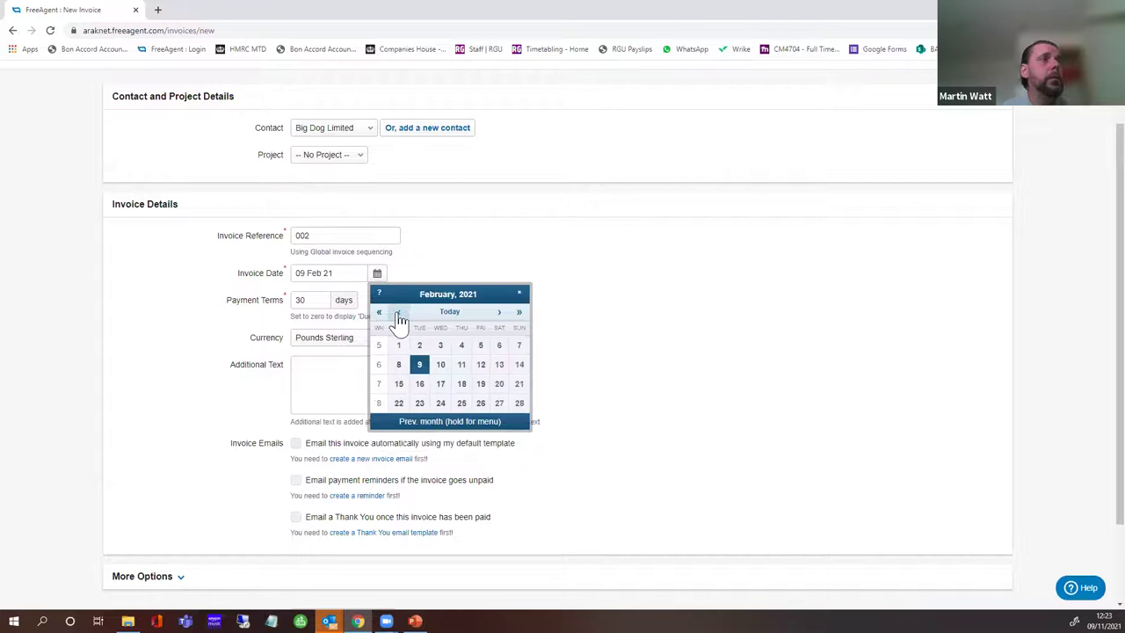
click(398, 312)
click(499, 312)
click(442, 363)
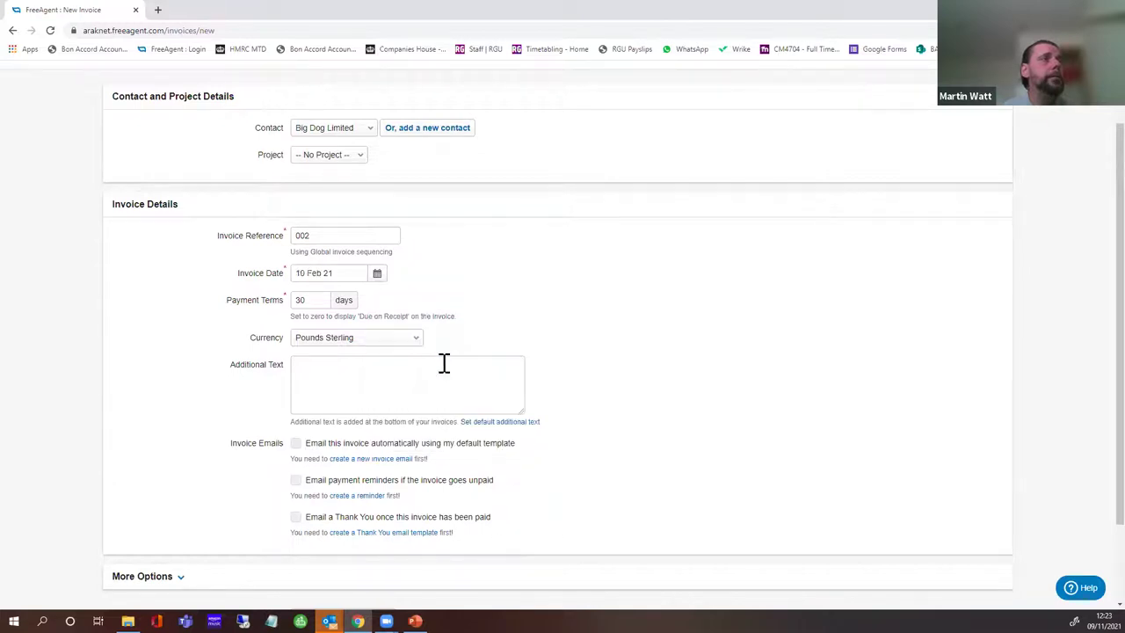
scroll(618, 347, down, 2)
click(372, 524)
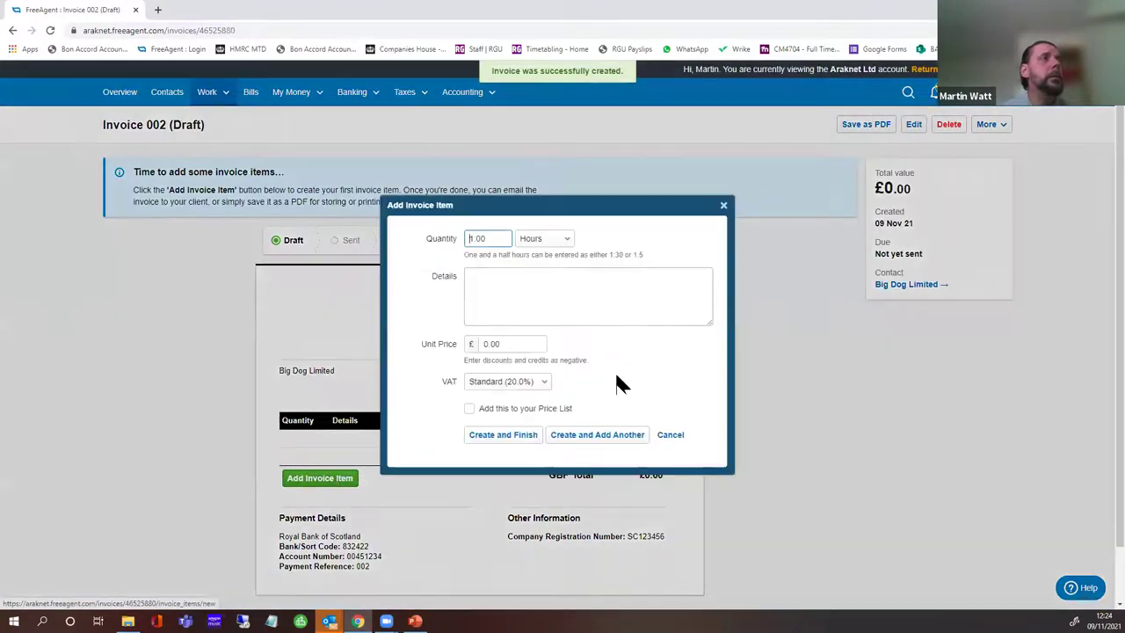
Add a 1-week item "Services rendered" at a unit price of £5000 to Invoice 002 and mark the invoice as sent
click(555, 248)
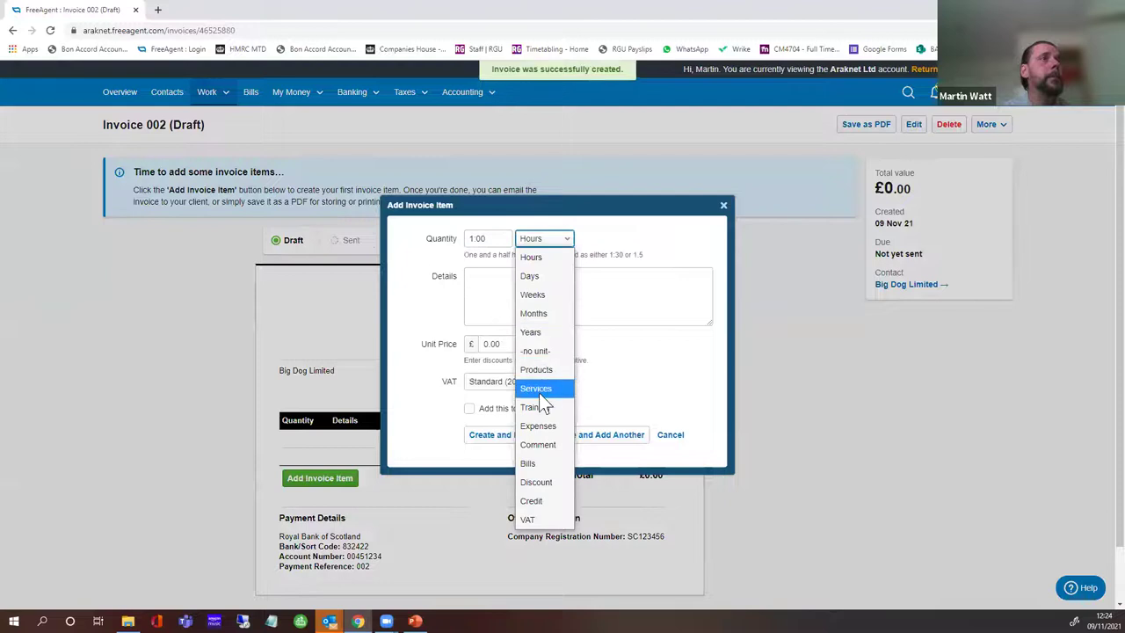
click(533, 294)
click(498, 274)
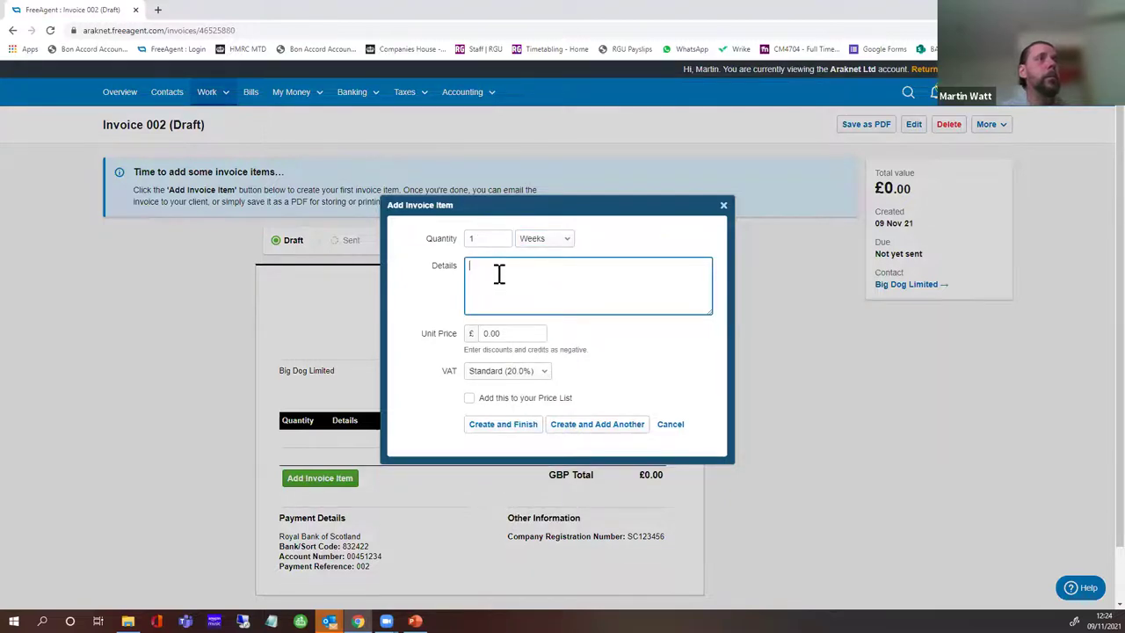
text(Service demo)
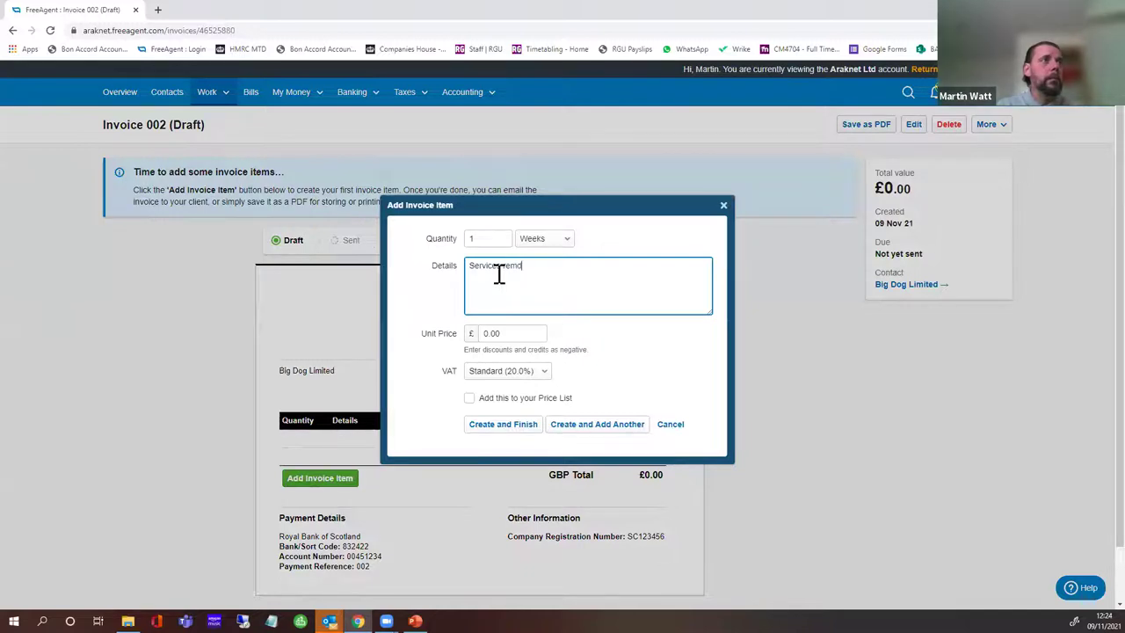
key(BackSpace)
text(ndered)
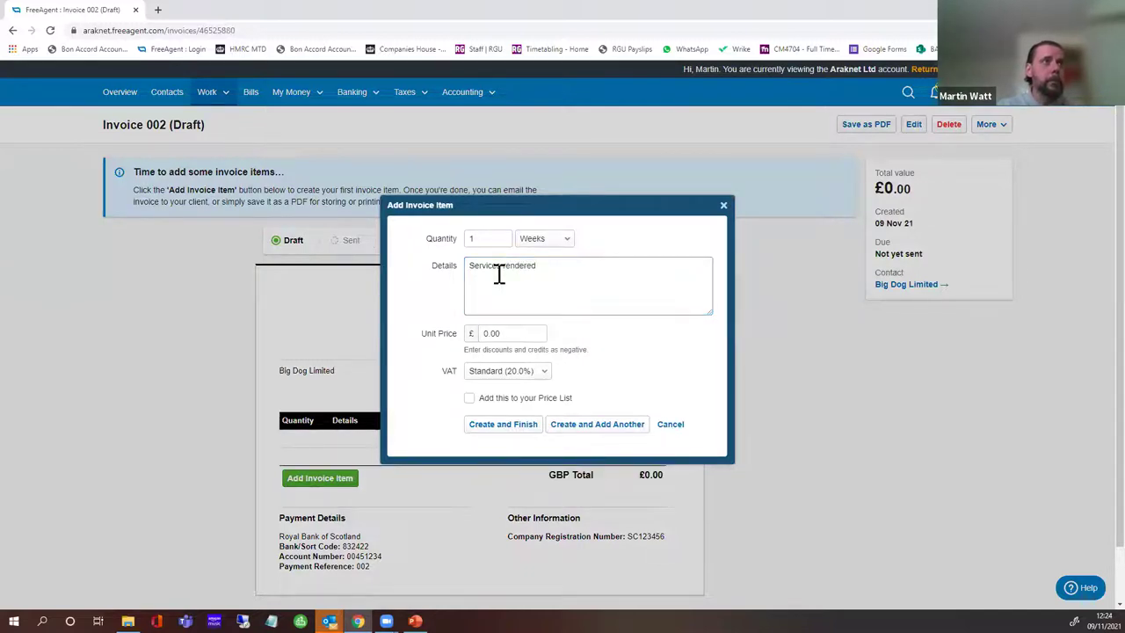
key(Tab)
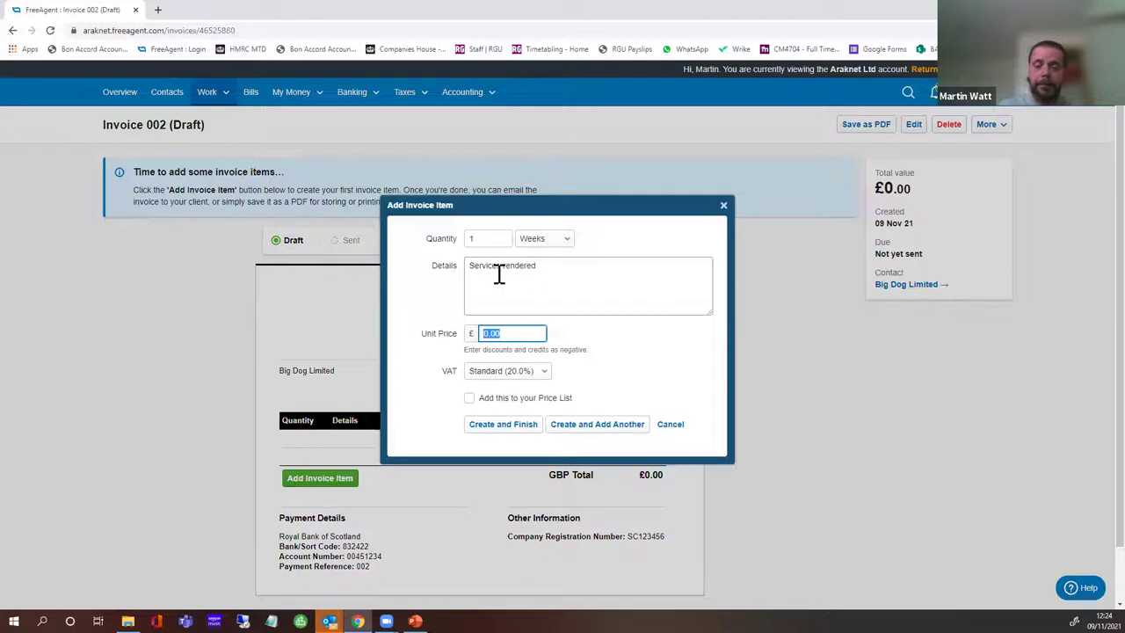
text(500)
key(Tab)
click(509, 425)
click(365, 172)
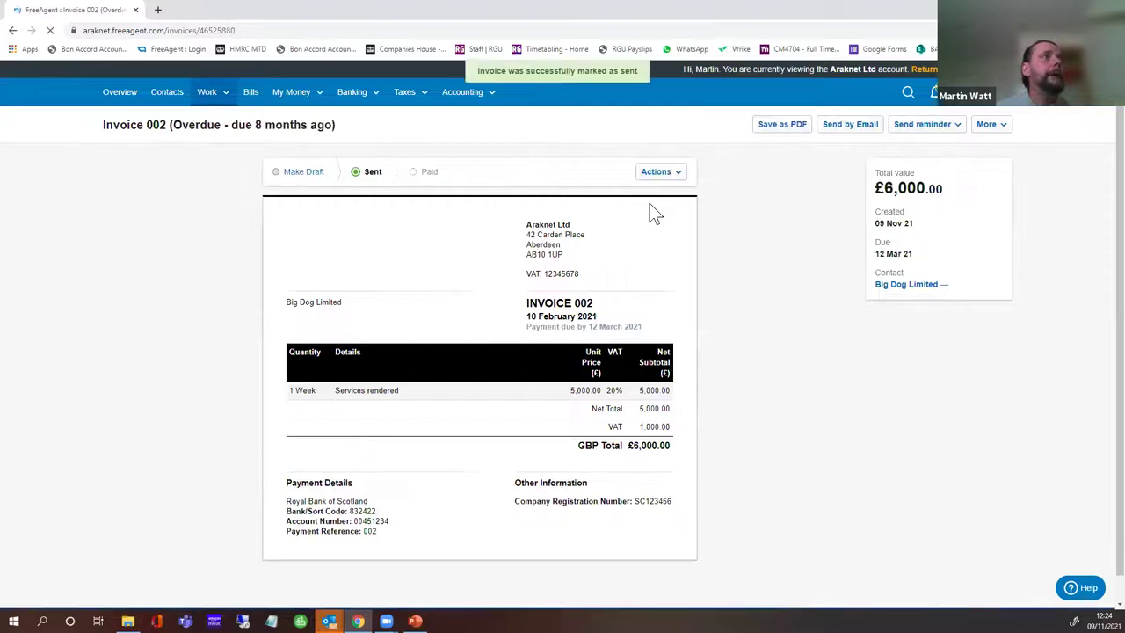
Start another new invoice from the invoices list with Middle Dog Ltd as the contact
click(209, 91)
click(213, 180)
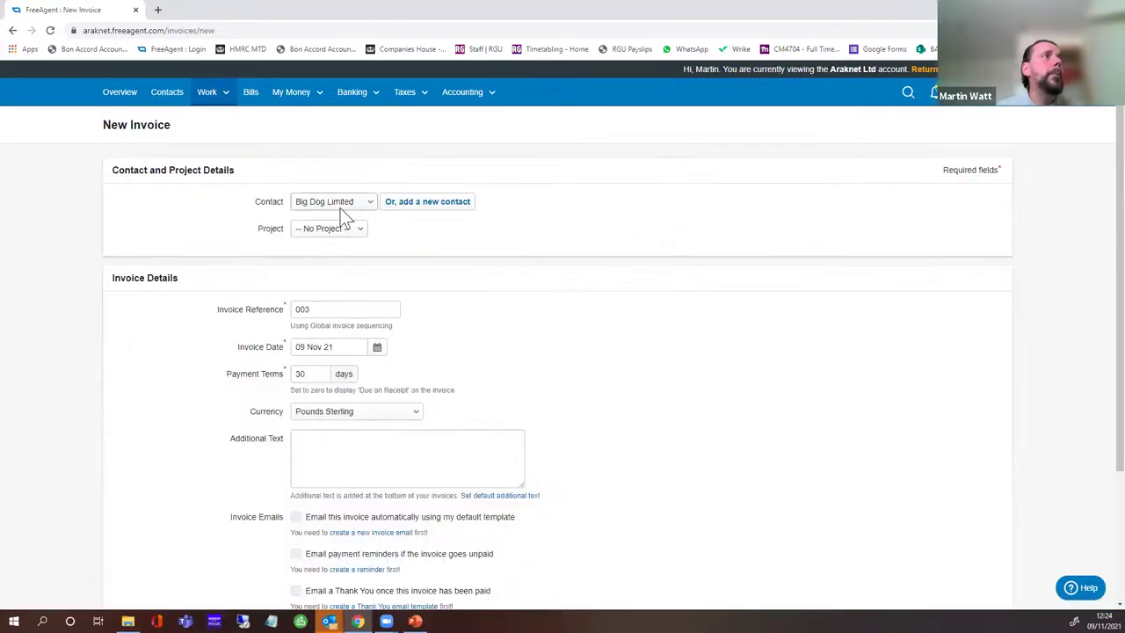
click(336, 207)
click(329, 276)
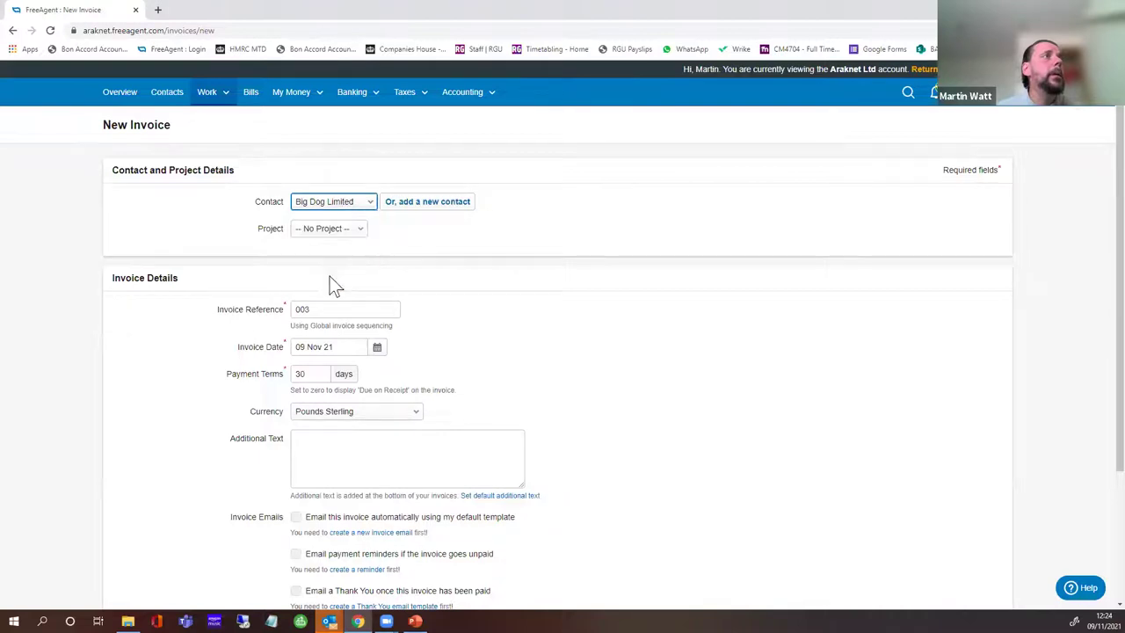
Set the invoice date to 11 Mar 21 and create the Middle Dog Ltd invoice
click(378, 350)
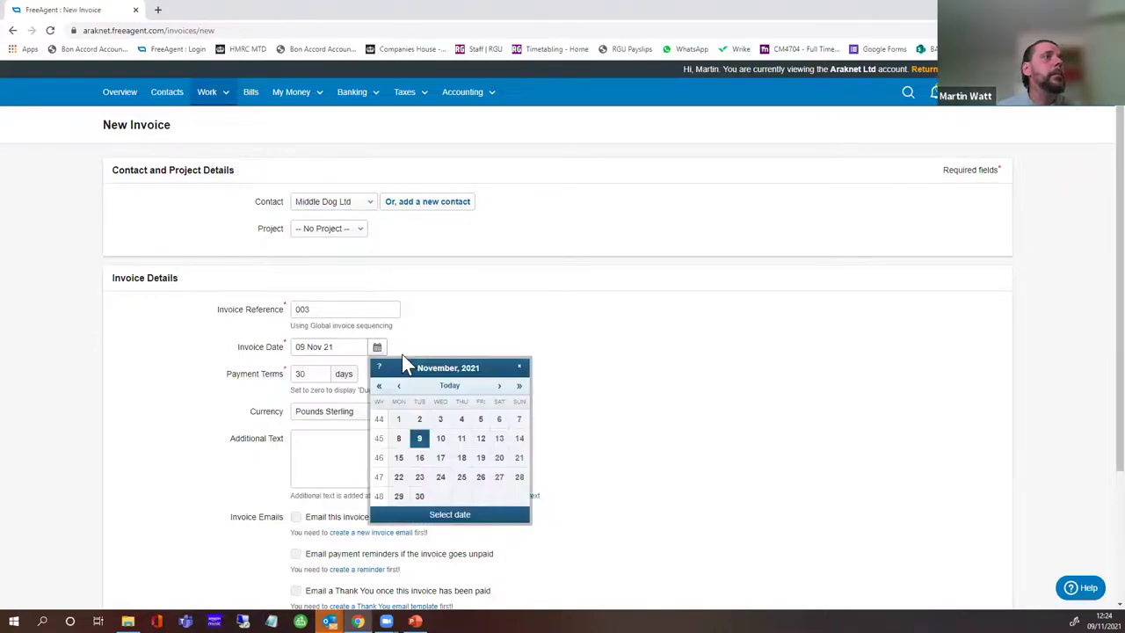
click(401, 389)
click(401, 389)
click(401, 389)
click(402, 390)
click(404, 387)
click(404, 388)
click(404, 388)
click(405, 387)
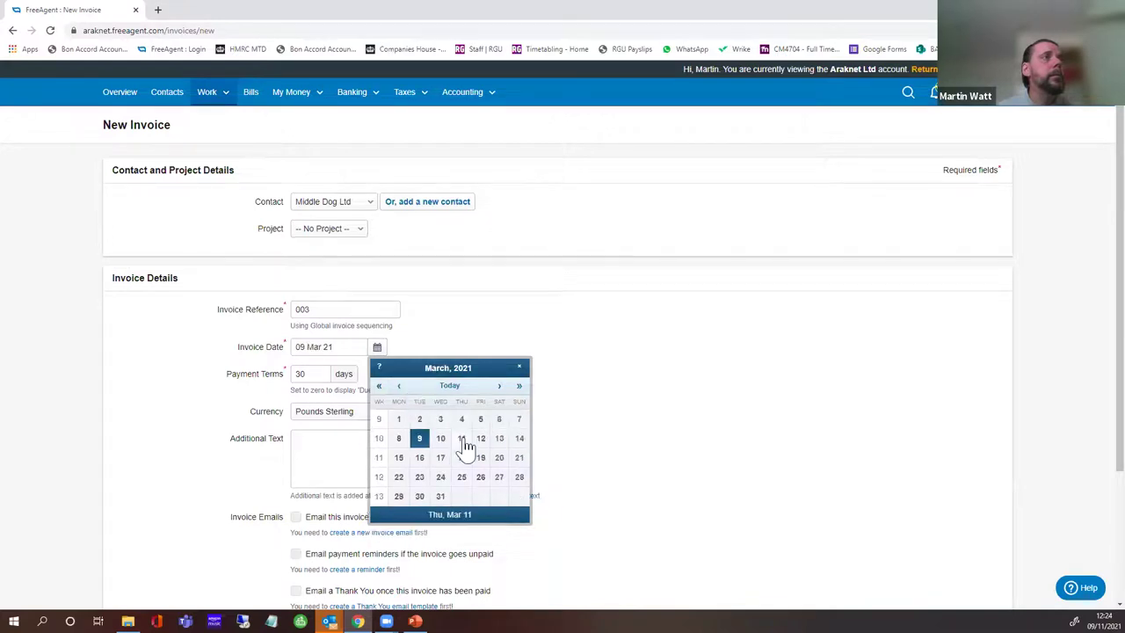
click(461, 437)
scroll(660, 316, down, 3)
click(344, 520)
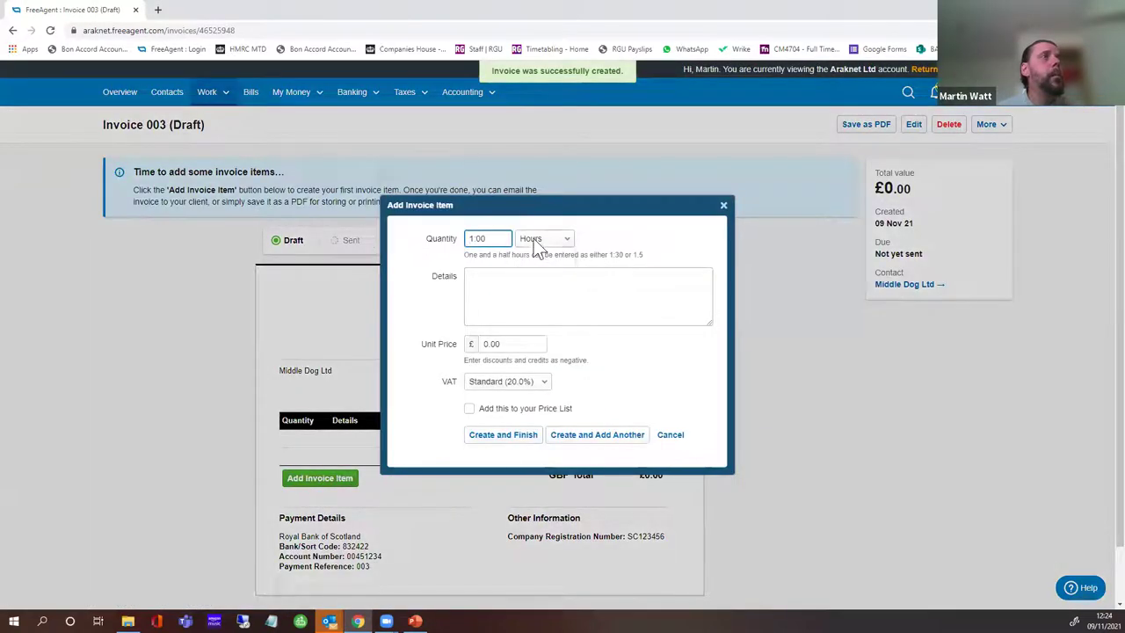
Add a 1-week item with the details "Services rendered" and a unit price of £5000 to Invoice 003
click(534, 238)
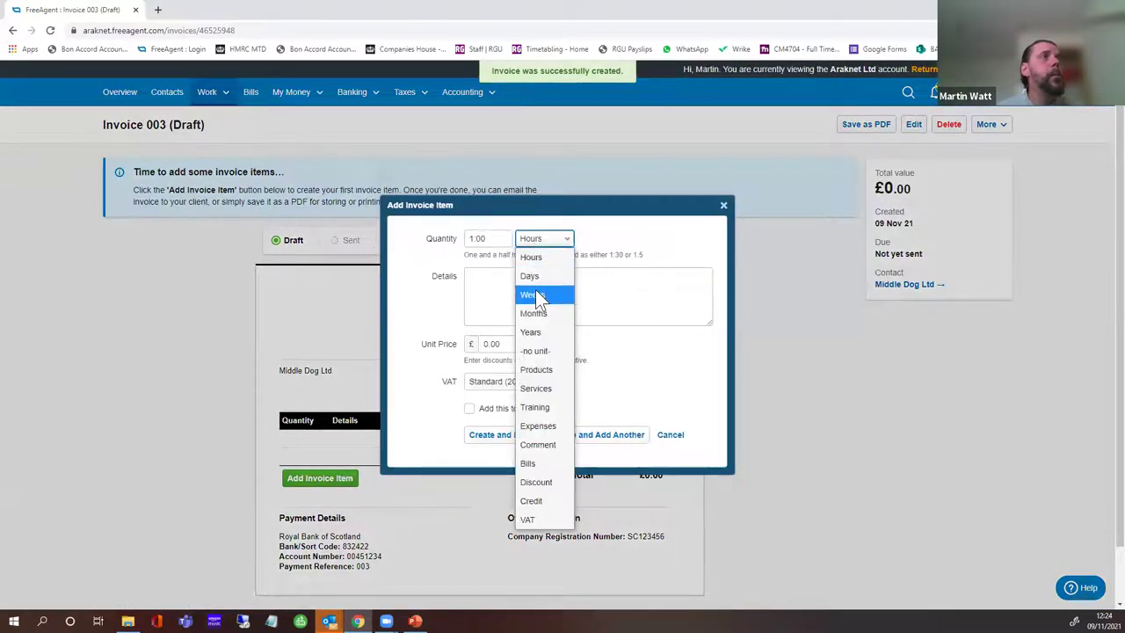
click(532, 293)
click(493, 271)
text(S)
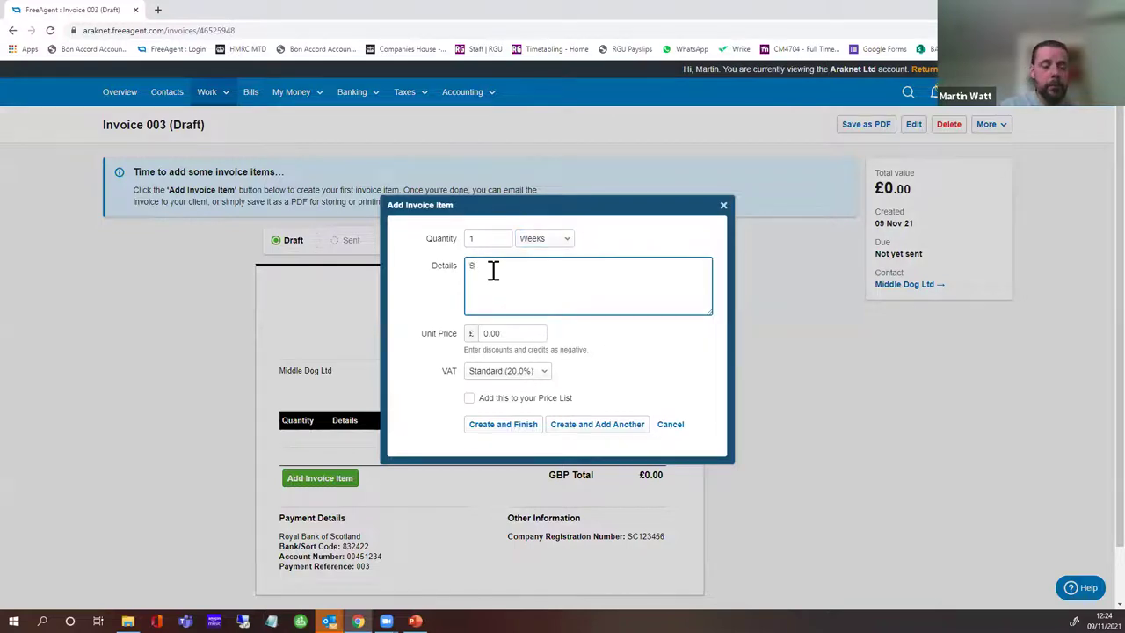
text(ervices rendered)
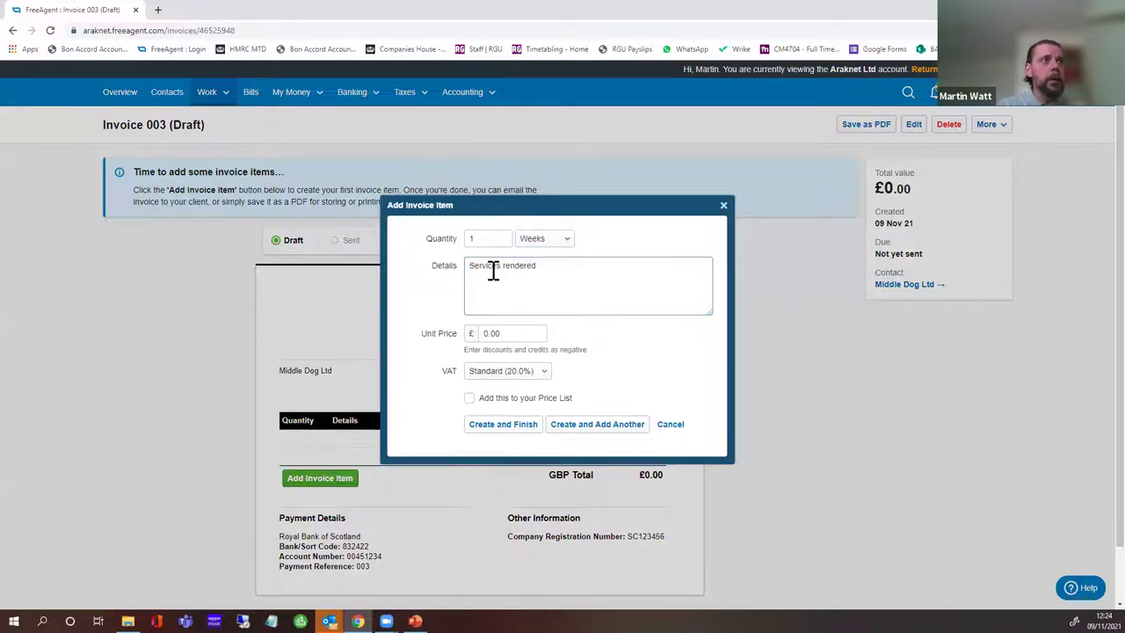
key(Tab)
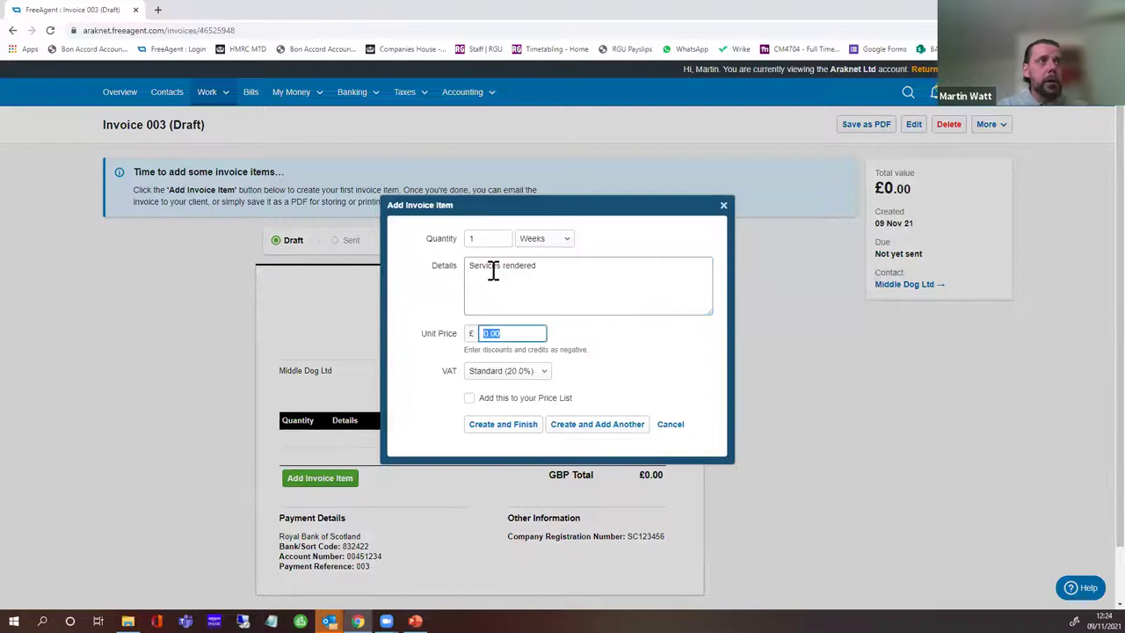
text(5000)
key(Tab)
click(493, 426)
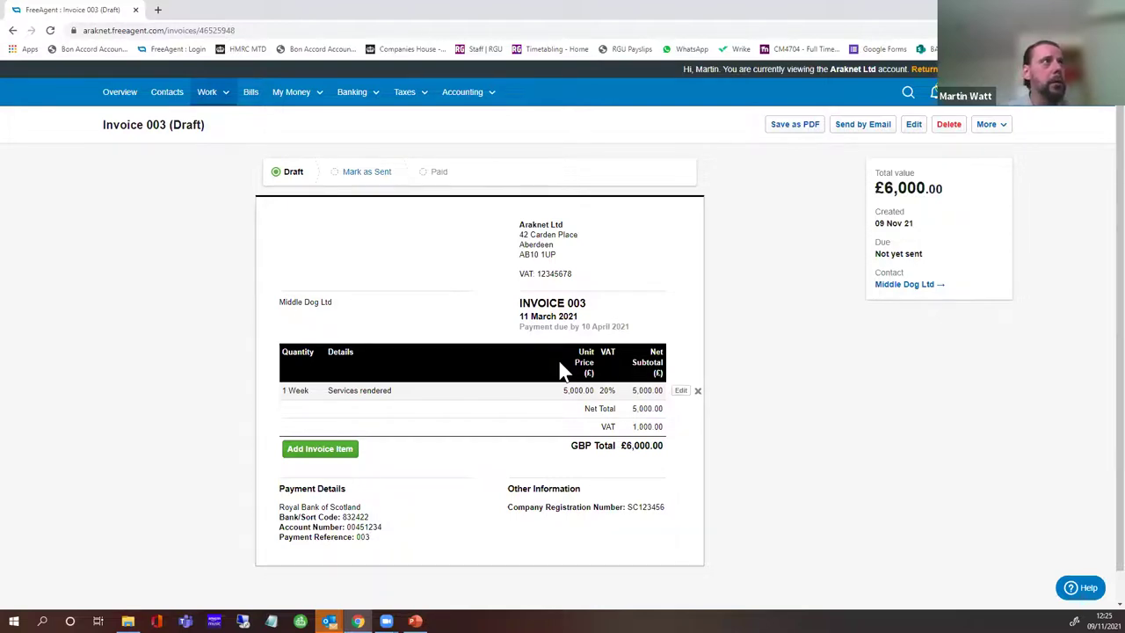
Reopen the draft Invoice 003 for editing from the invoices list, save it and mark it as sent
click(219, 95)
click(225, 183)
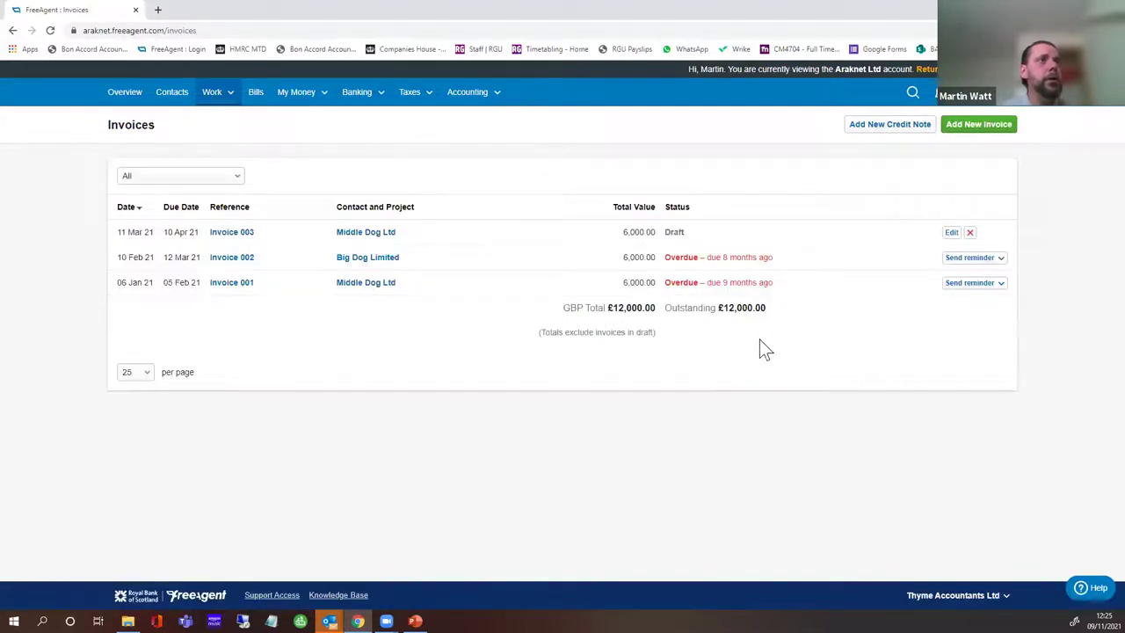
click(951, 233)
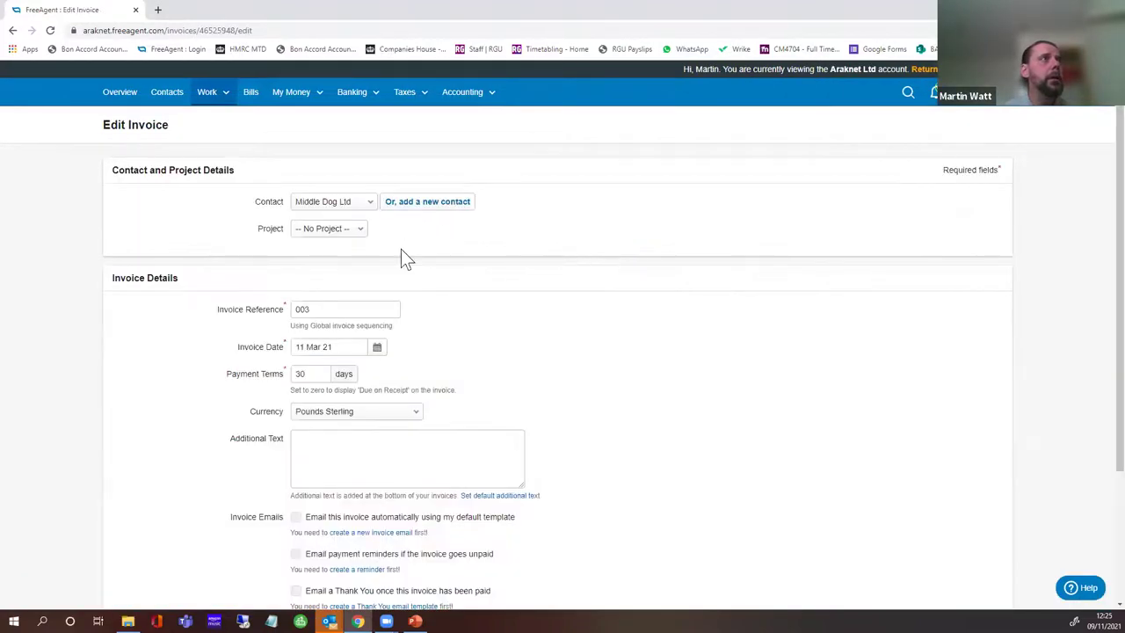
scroll(788, 295, down, 3)
click(357, 522)
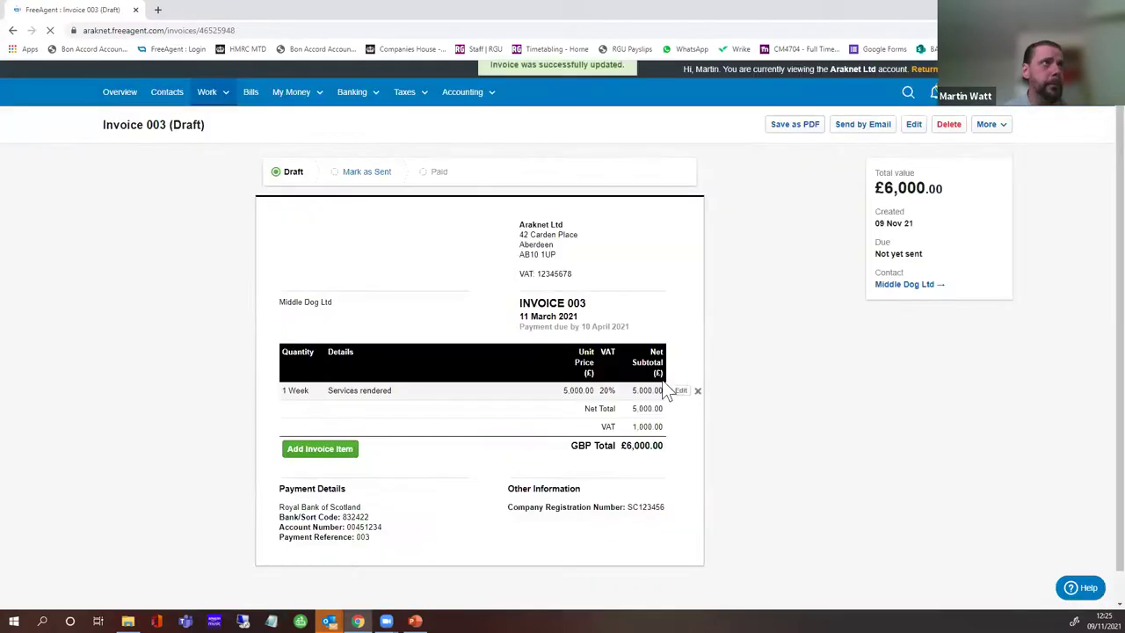
click(378, 174)
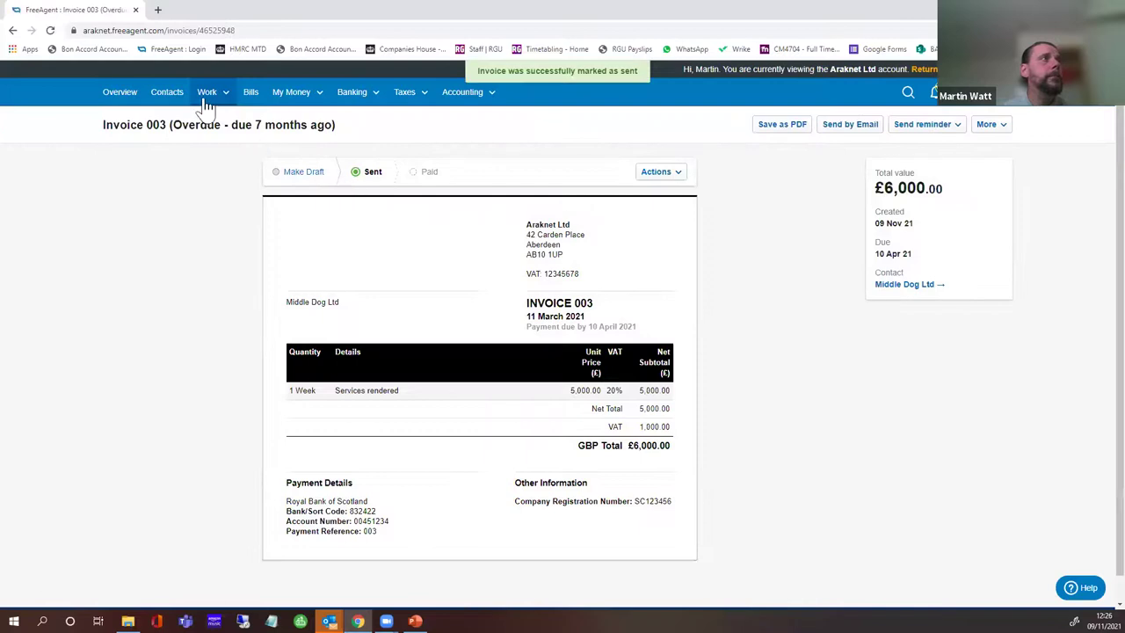
Review the invoices list, the Bills page and the options available under My Money
click(207, 93)
click(215, 182)
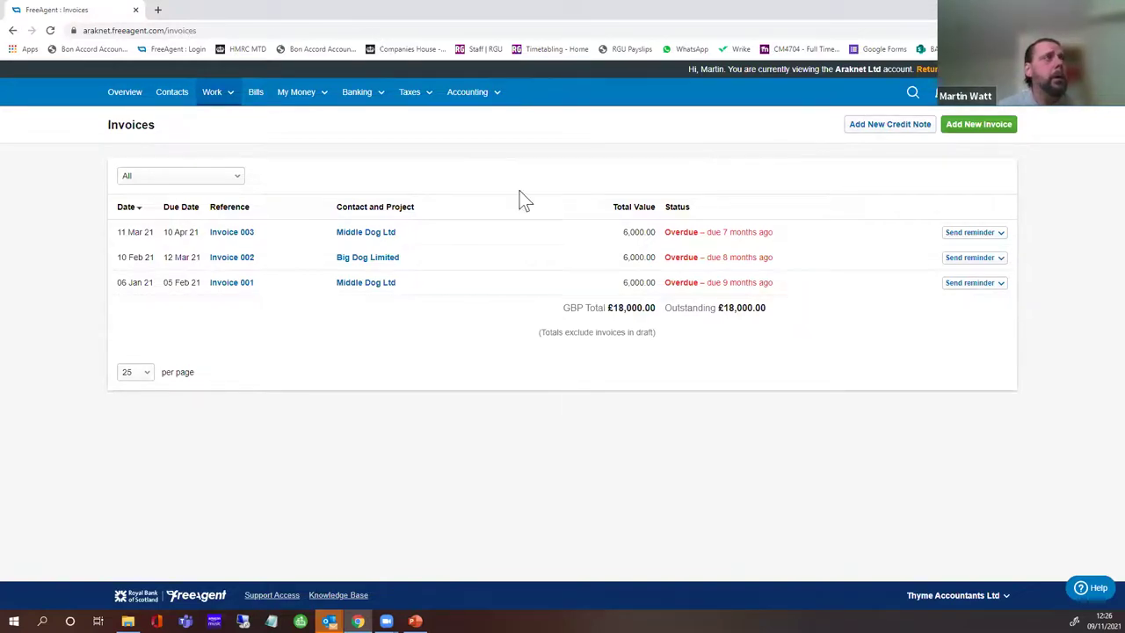
click(257, 96)
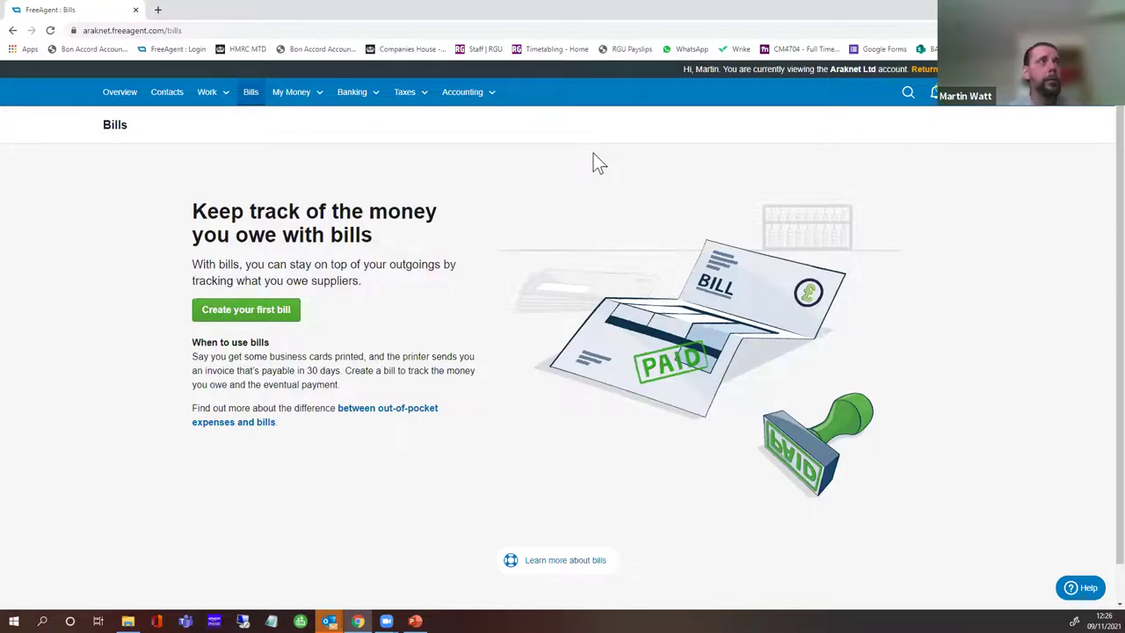
click(294, 104)
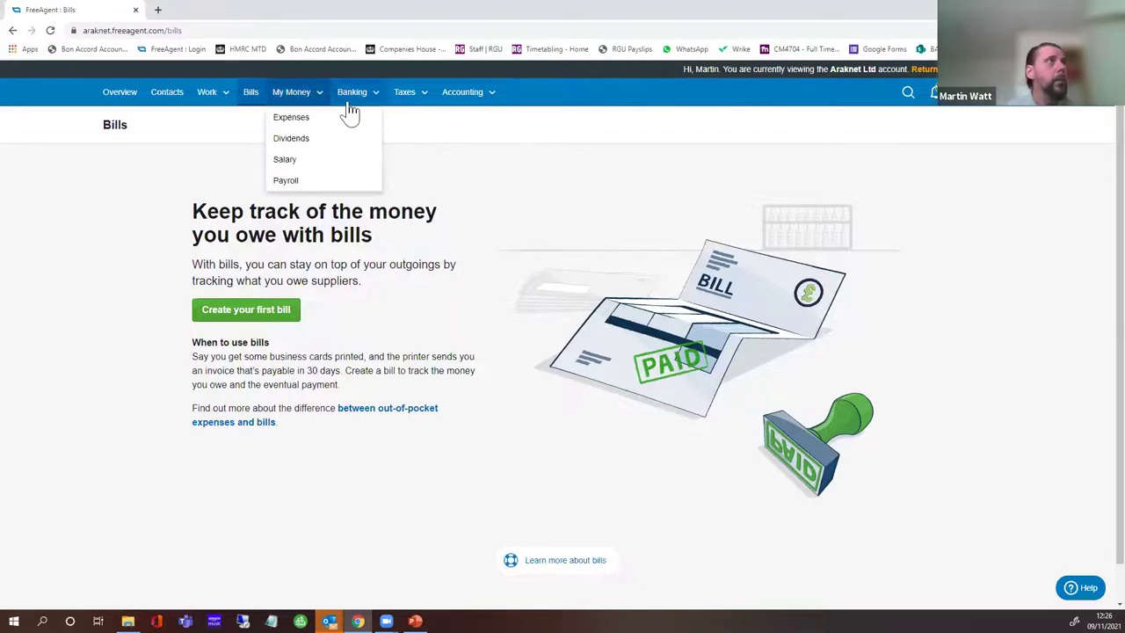
Run the Month 1 payroll for 2021/22 with the option not to report it to HMRC enabled
click(292, 99)
click(292, 100)
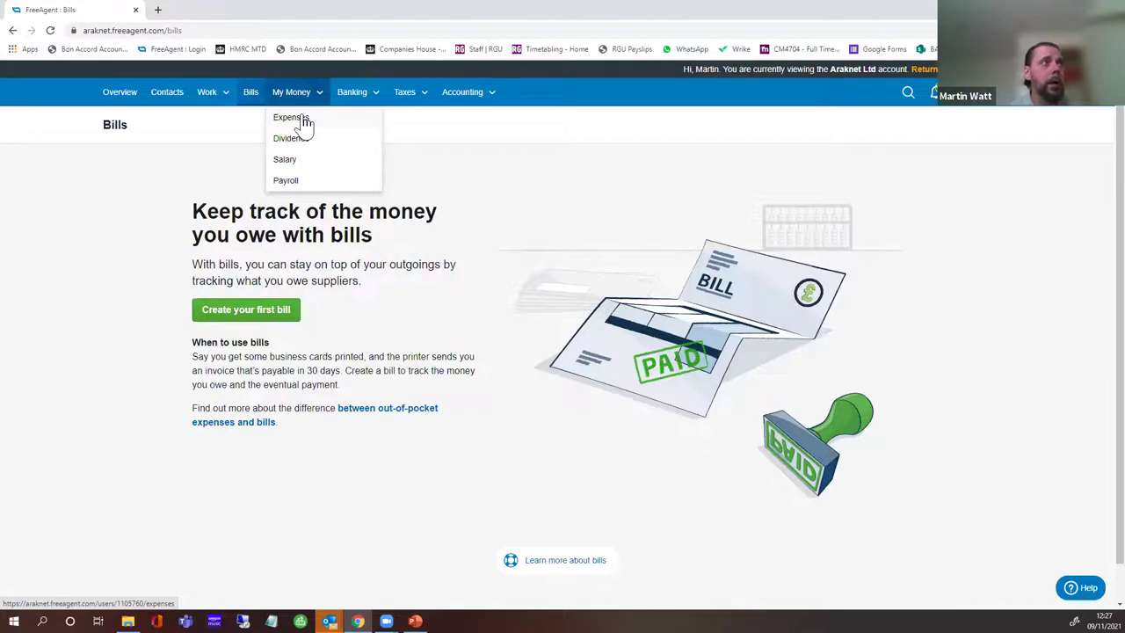
click(292, 181)
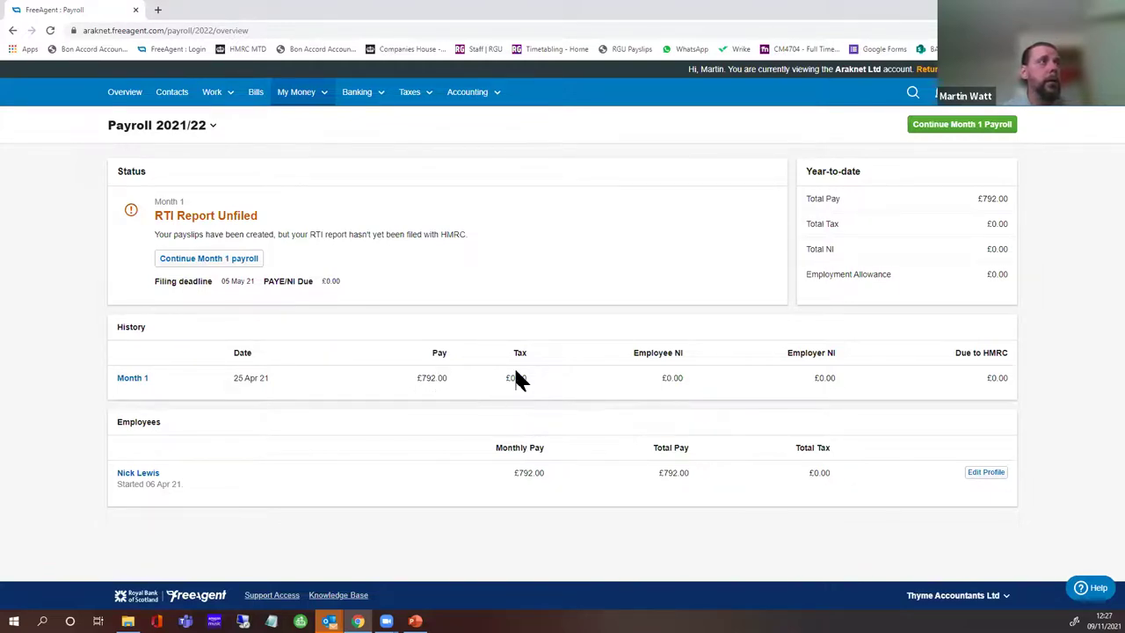
click(977, 131)
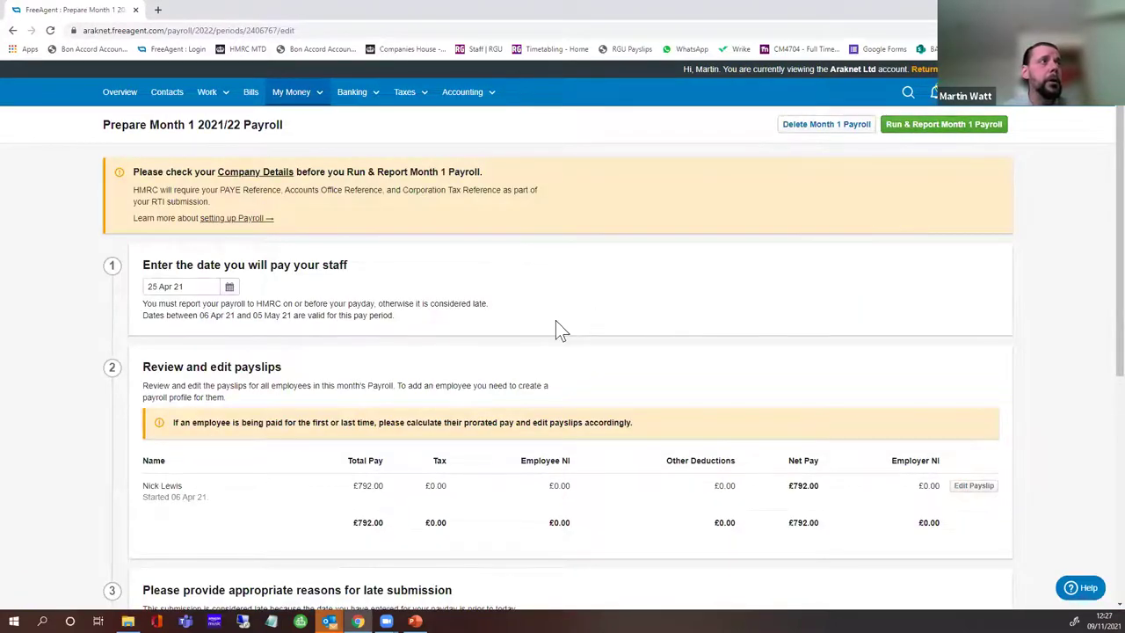
scroll(556, 320, down, 2)
scroll(555, 316, down, 5)
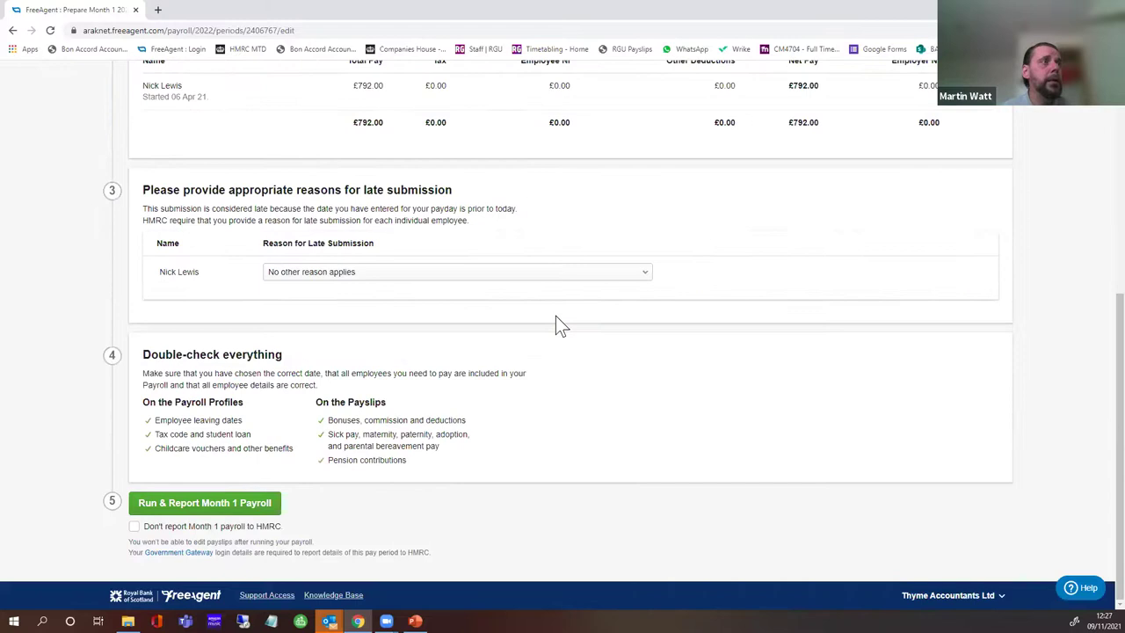
click(133, 527)
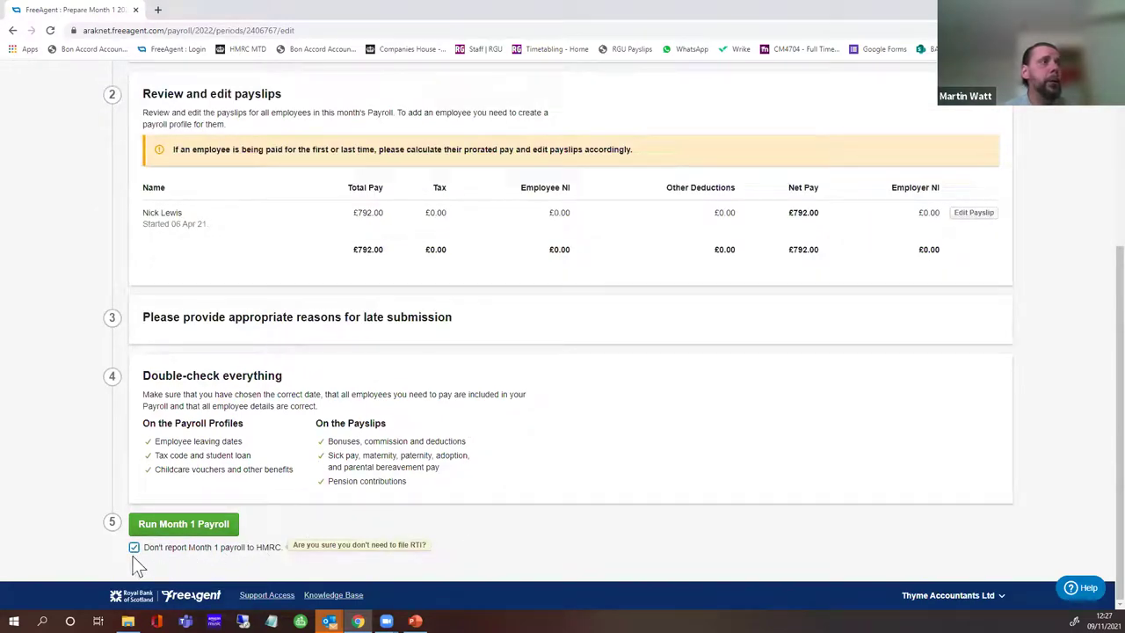
click(204, 525)
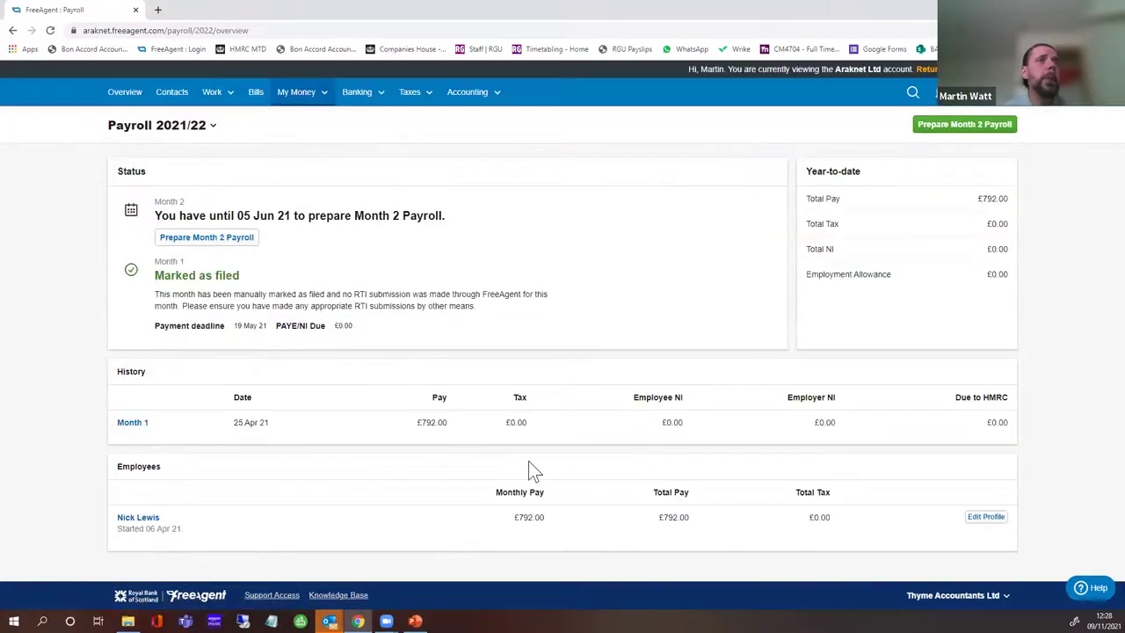
View the employee's payslip for 25 Apr 21 and the Out-of-Pocket Expenses list
click(132, 422)
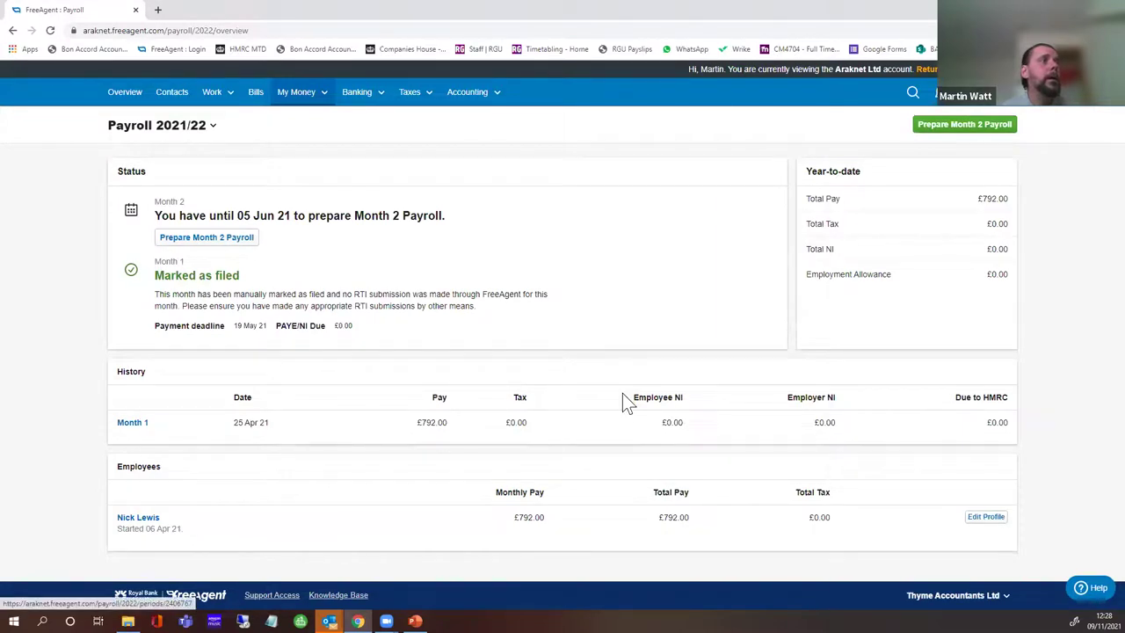
click(826, 232)
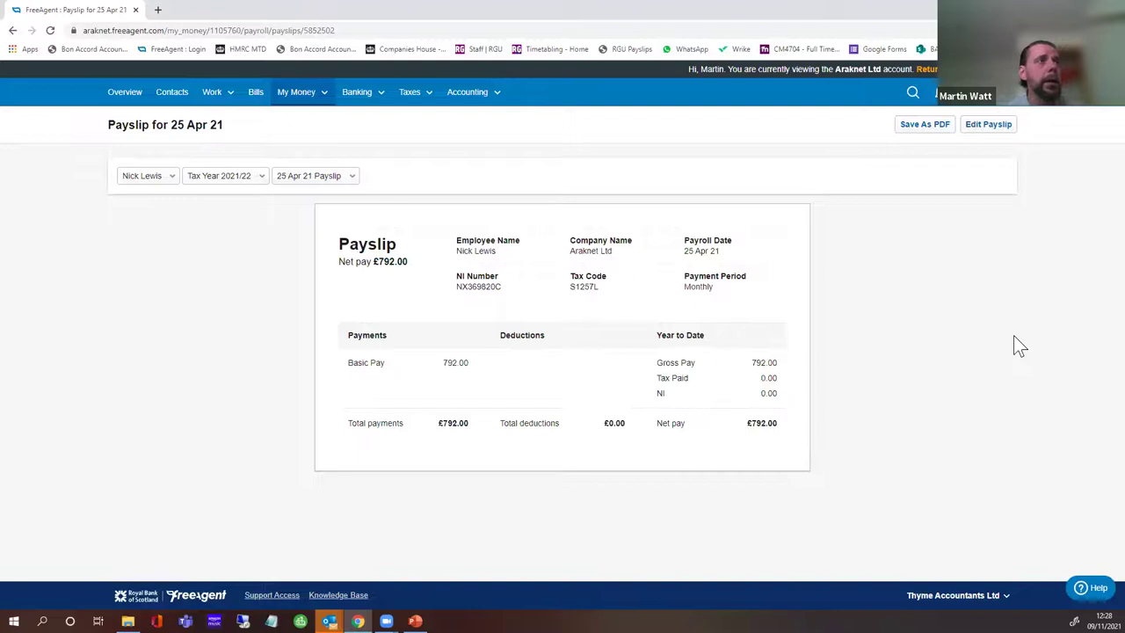
click(318, 104)
click(312, 116)
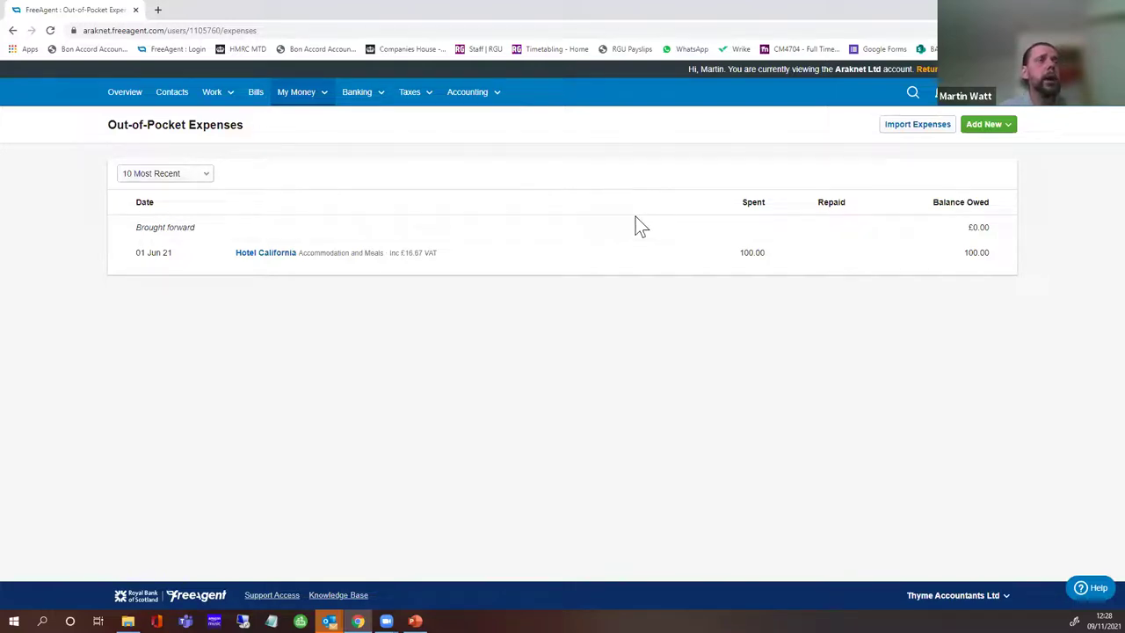
Review the bank accounts summary and the transactions page of the Business Current Account
click(362, 99)
click(367, 123)
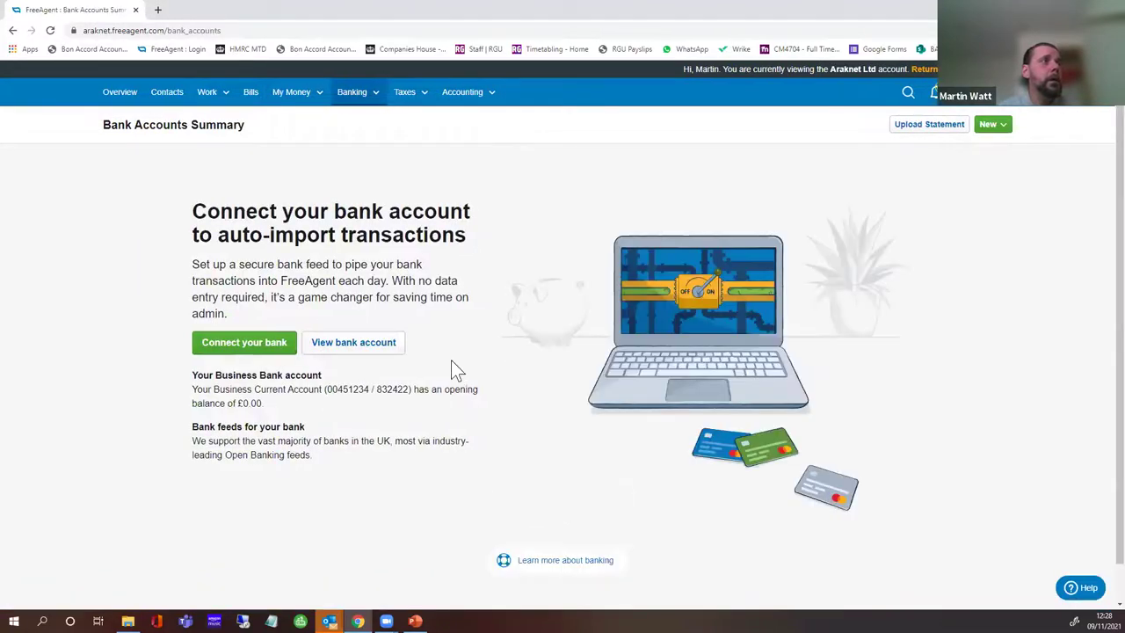
click(391, 348)
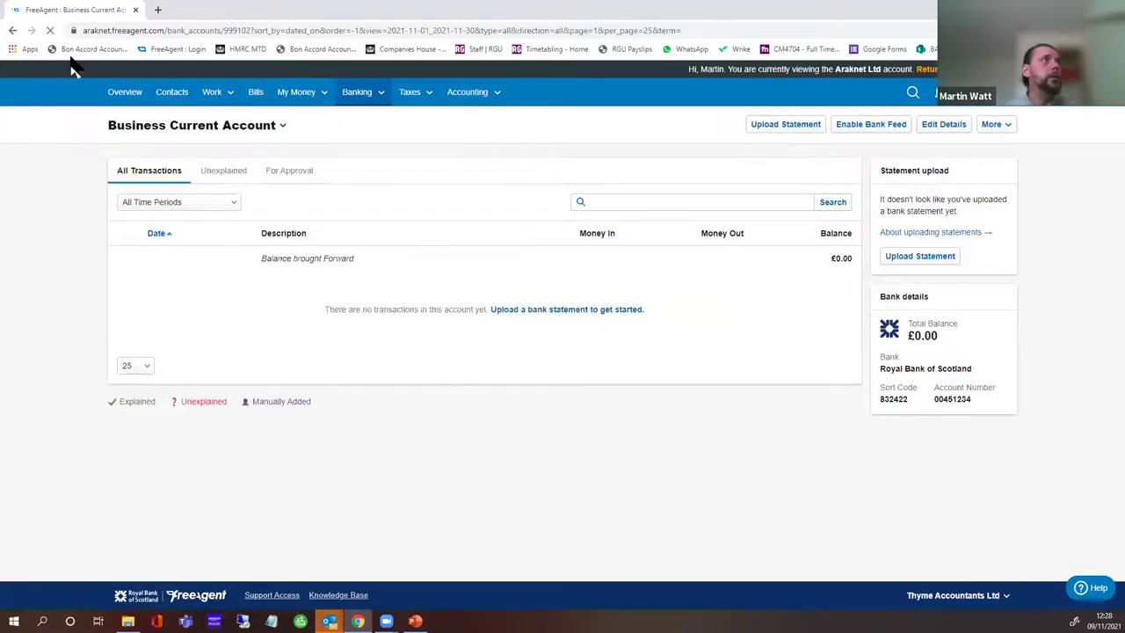
click(12, 30)
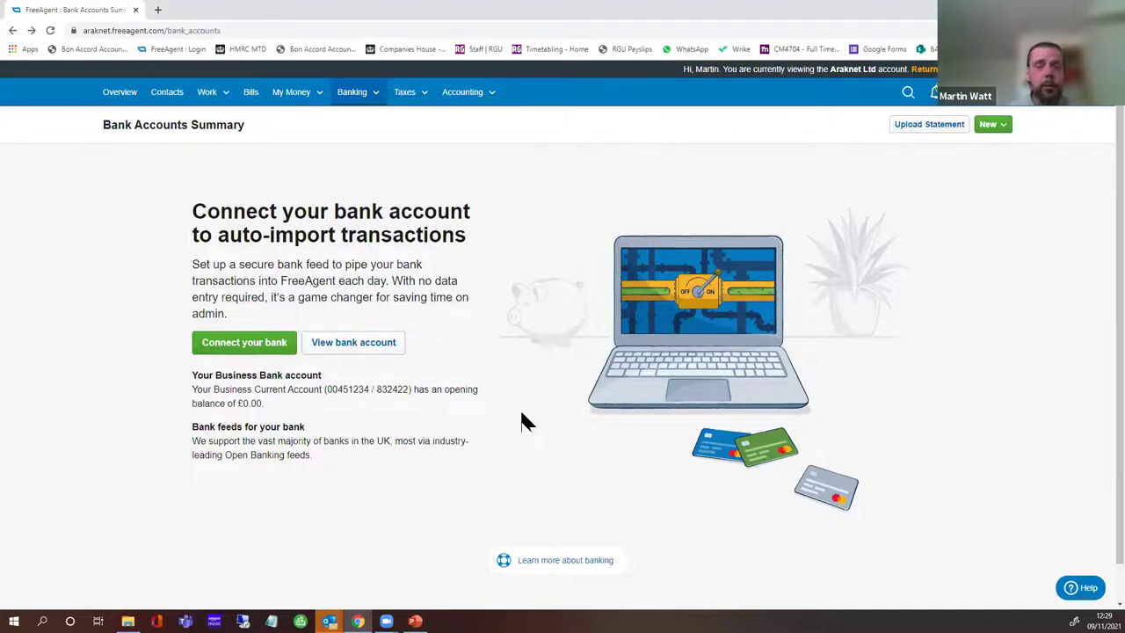
Upload the statement 001 Test Account.csv to the Business Current Account with guessed explanations enabled and open the imported transactions
click(356, 349)
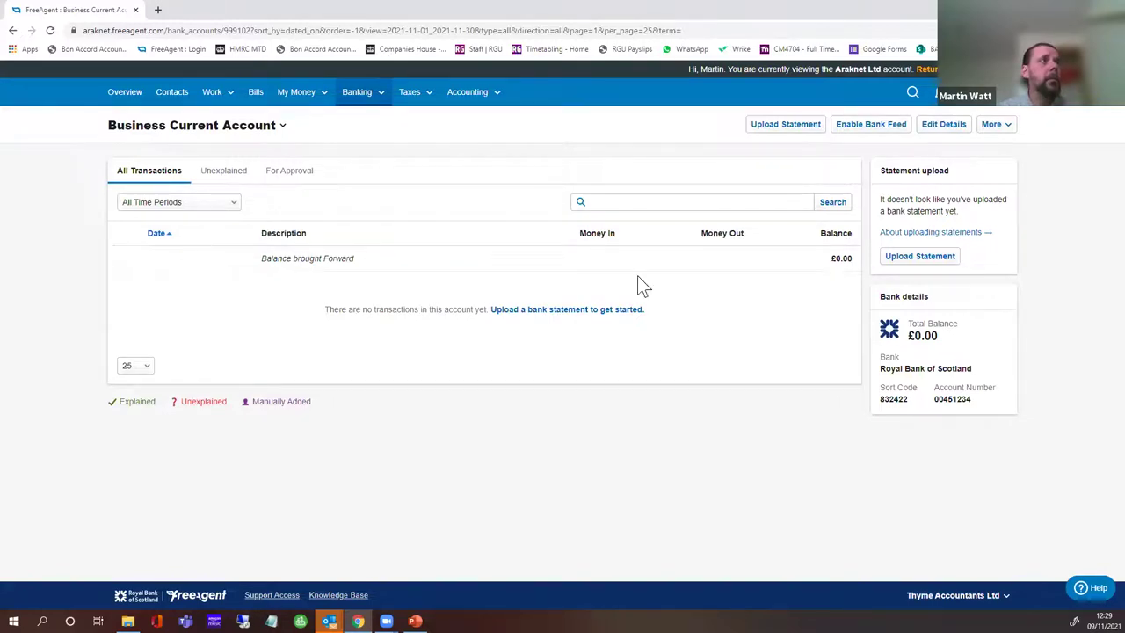
click(779, 132)
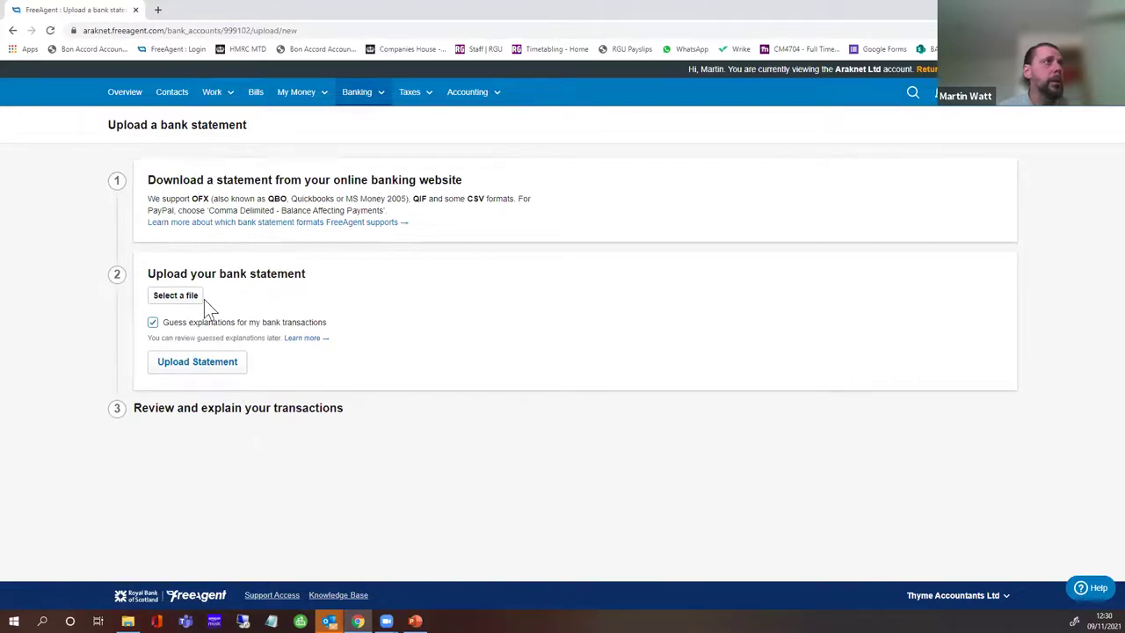
click(391, 301)
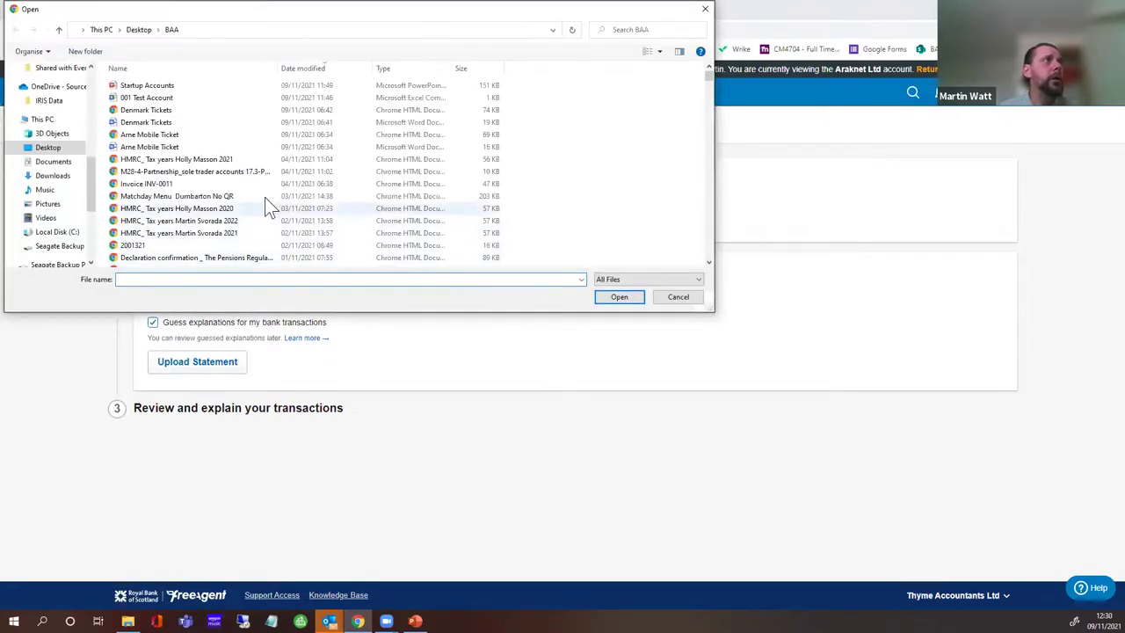
click(618, 297)
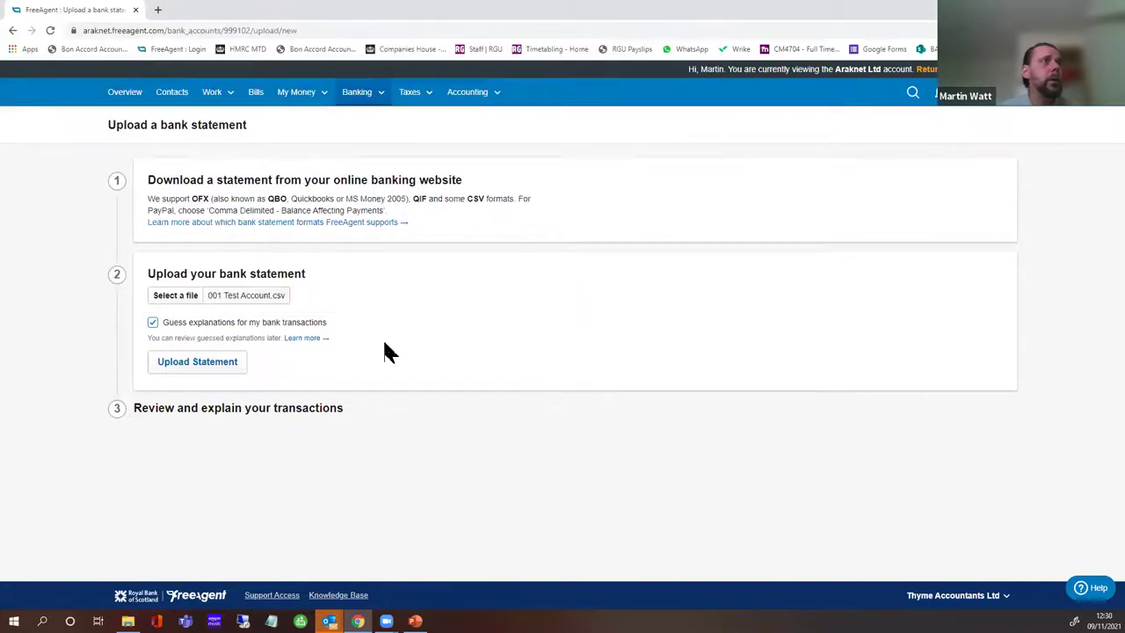
click(226, 369)
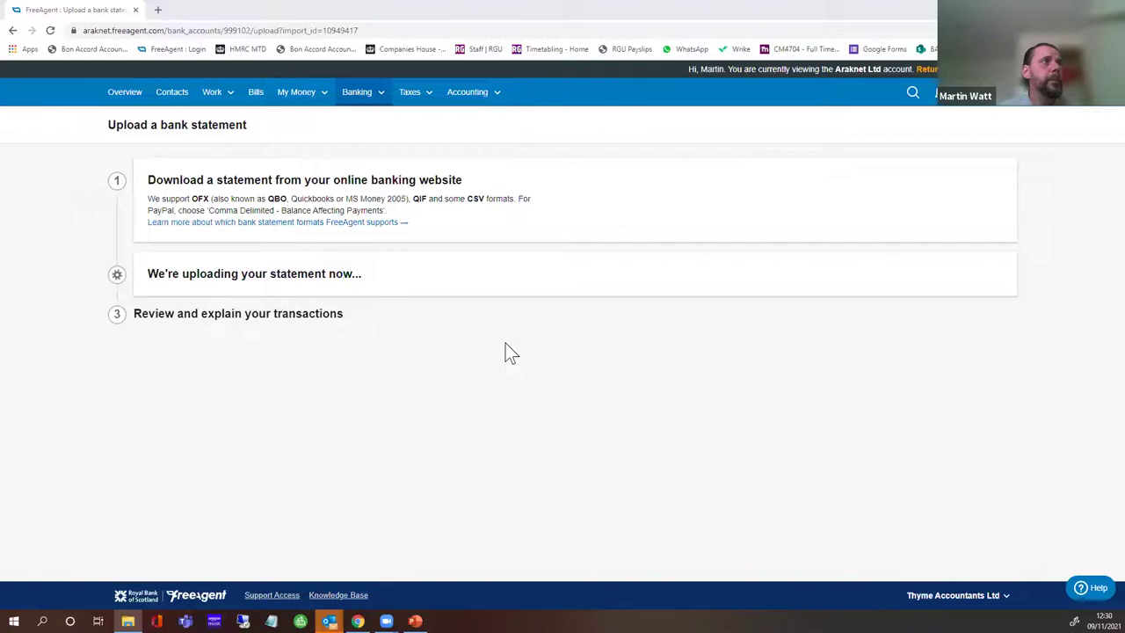
click(192, 301)
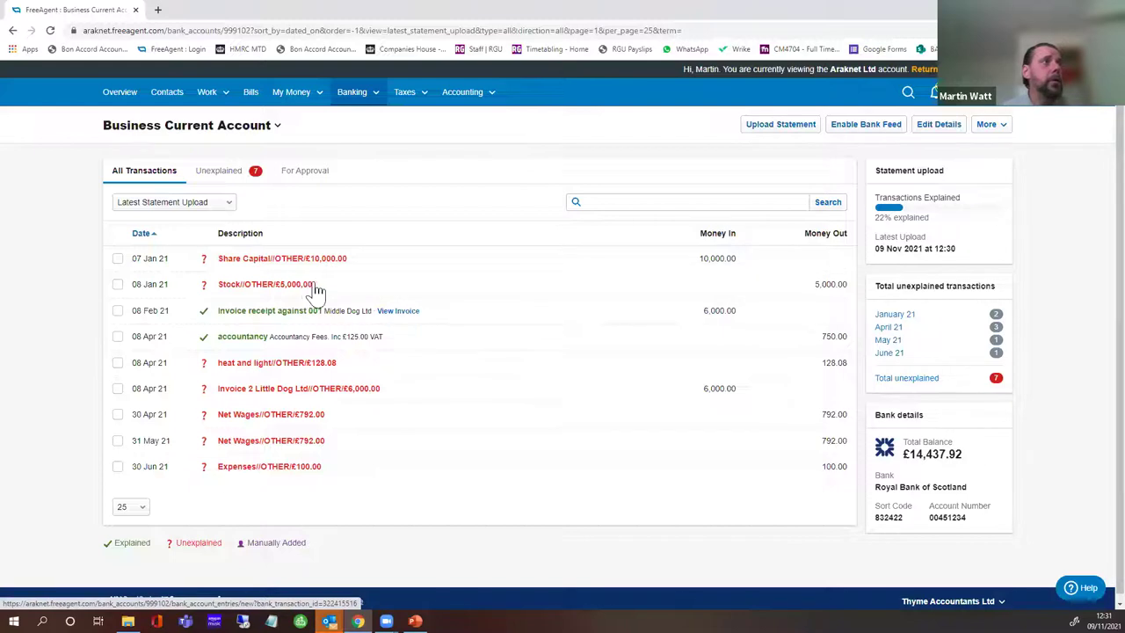
Explain the 07 Jan 21 Share Capital transaction as Money Received from User with the category Share Capital Introduced
click(464, 290)
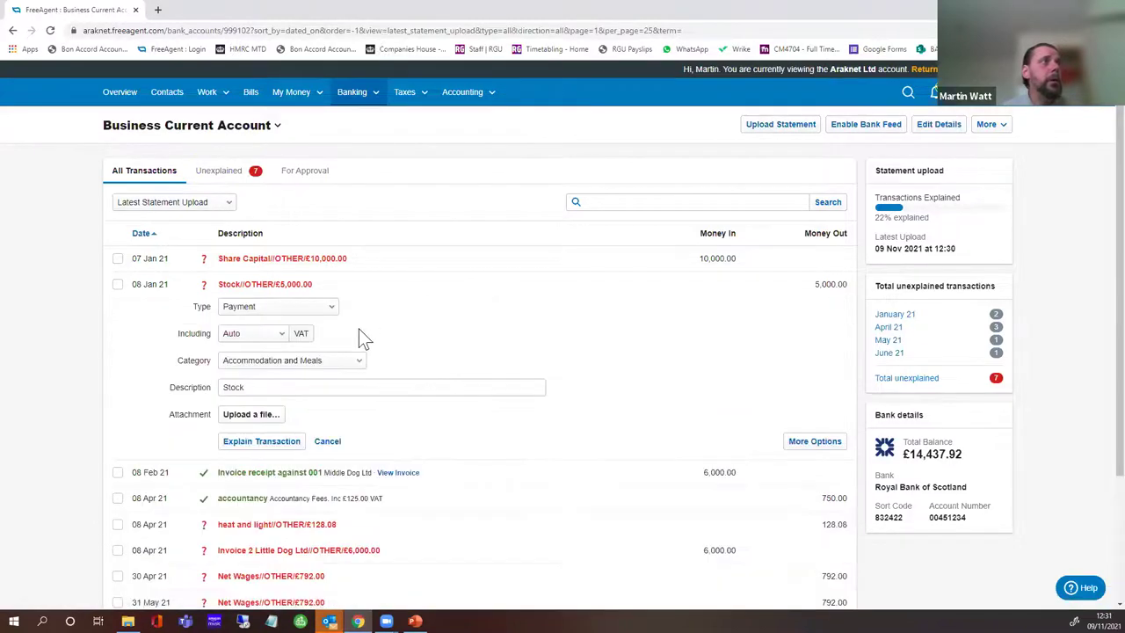
click(292, 266)
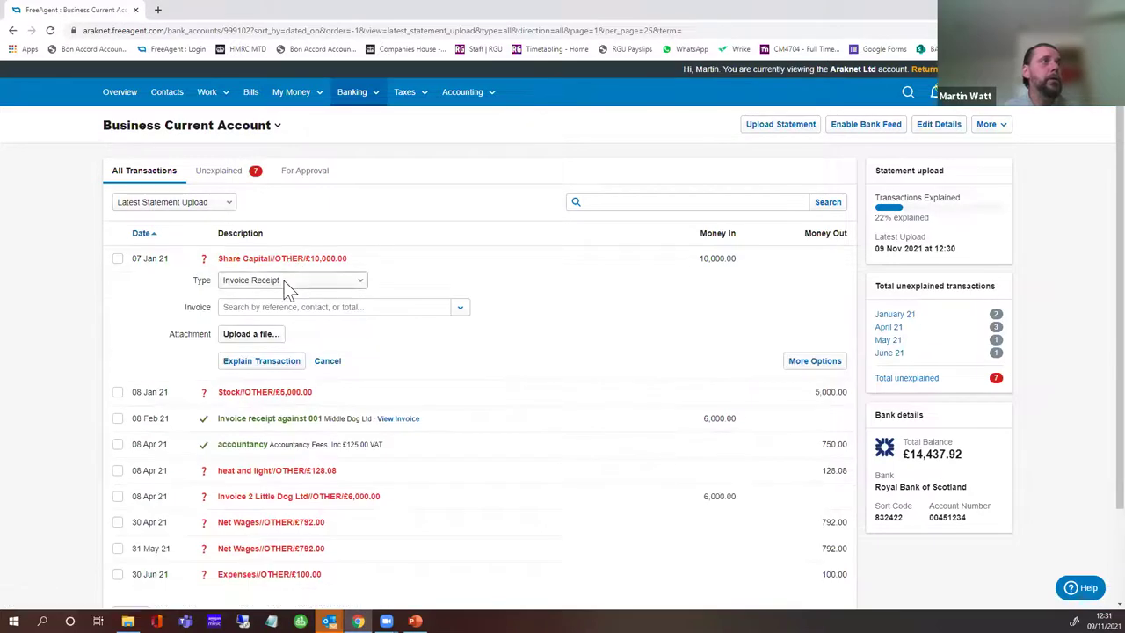
click(284, 280)
click(291, 372)
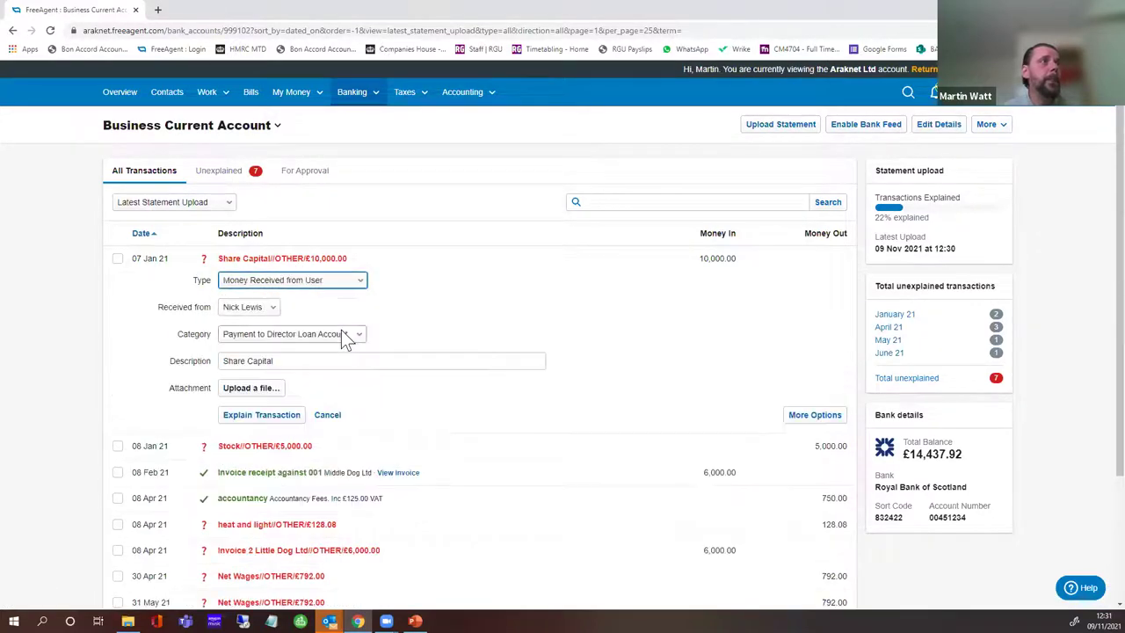
click(362, 332)
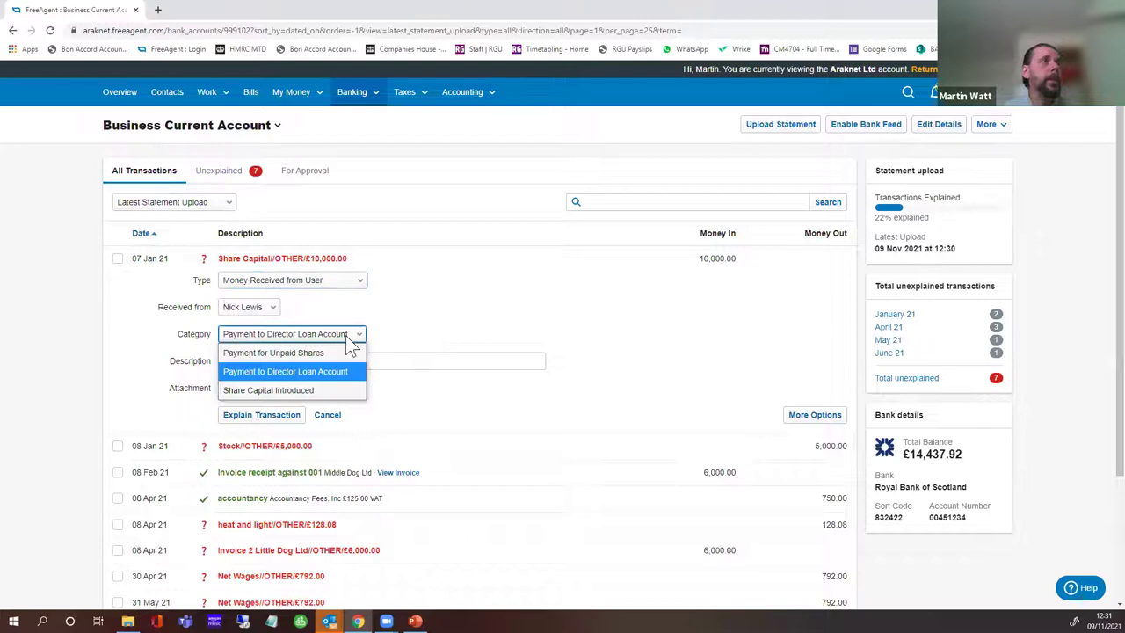
click(303, 392)
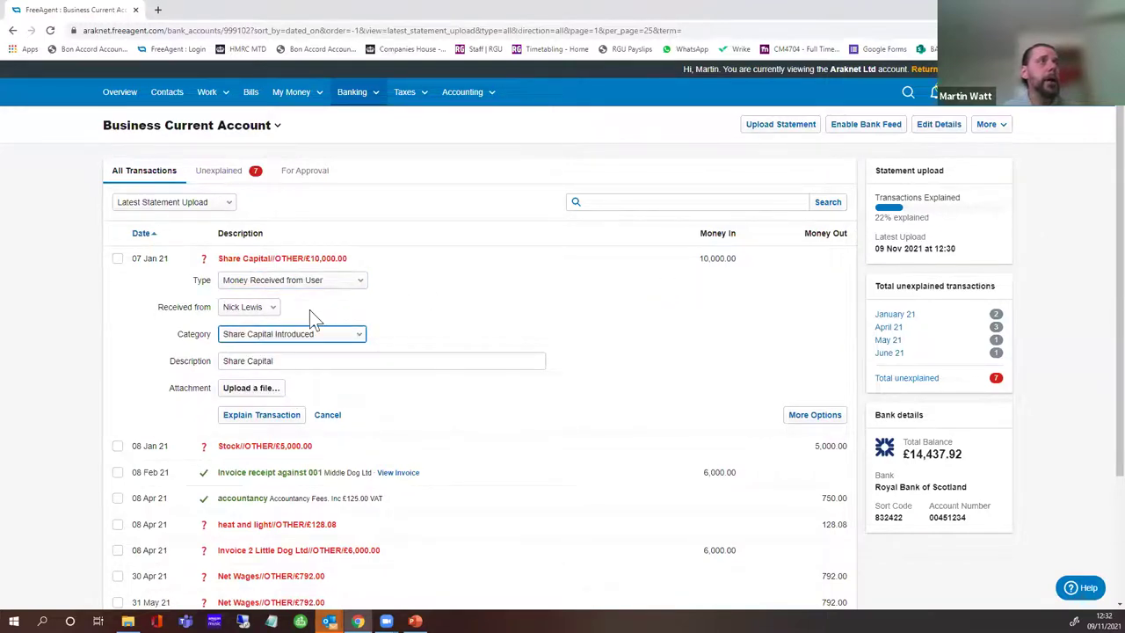
click(283, 421)
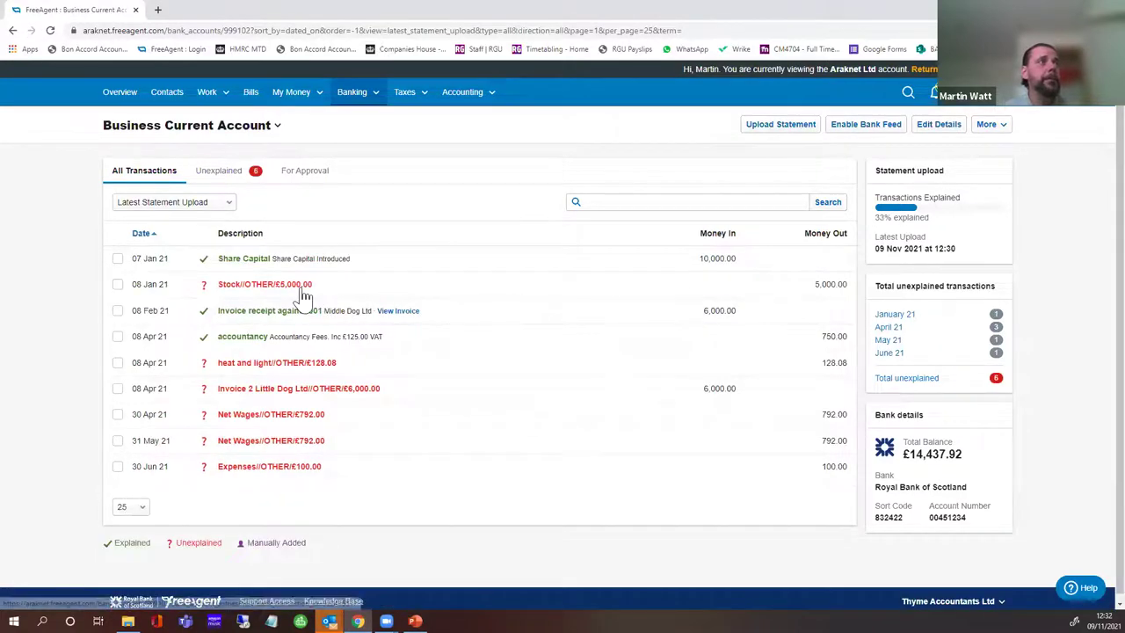
Explain the 08 Jan 21 Stock payment with the category Cost of Sales
click(301, 287)
click(333, 362)
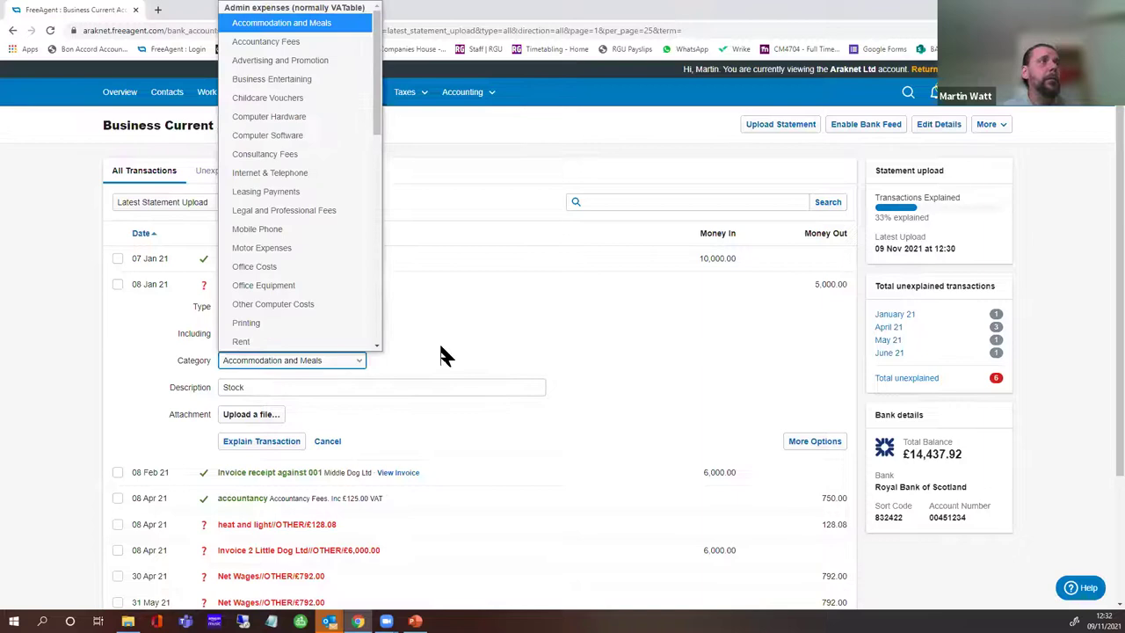
scroll(377, 124, down, 4)
scroll(375, 207, down, 5)
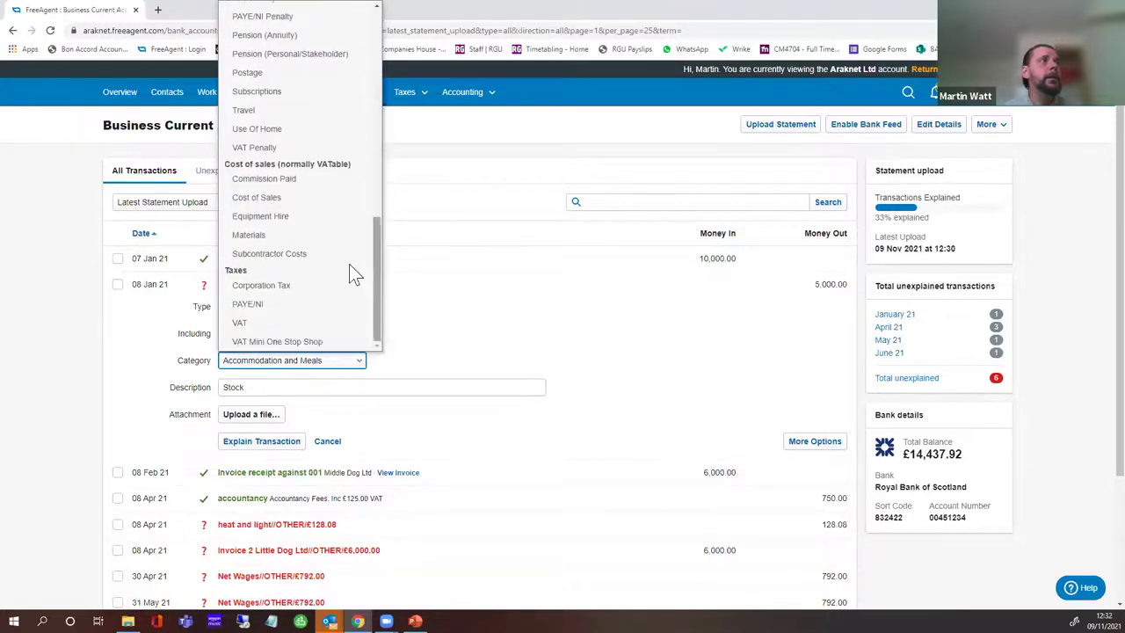
click(292, 199)
click(285, 443)
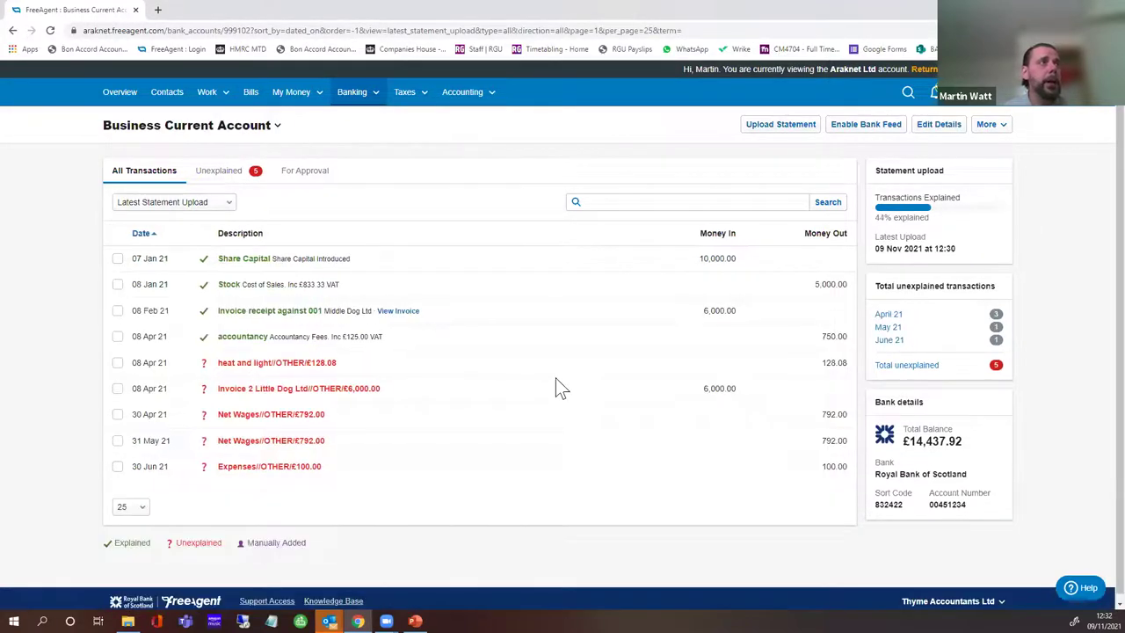
Explain the heat and light payment as Office Costs and the 08 Apr 21 Little Dog Ltd receipt against invoice 002 for Big Dog Limited
click(299, 369)
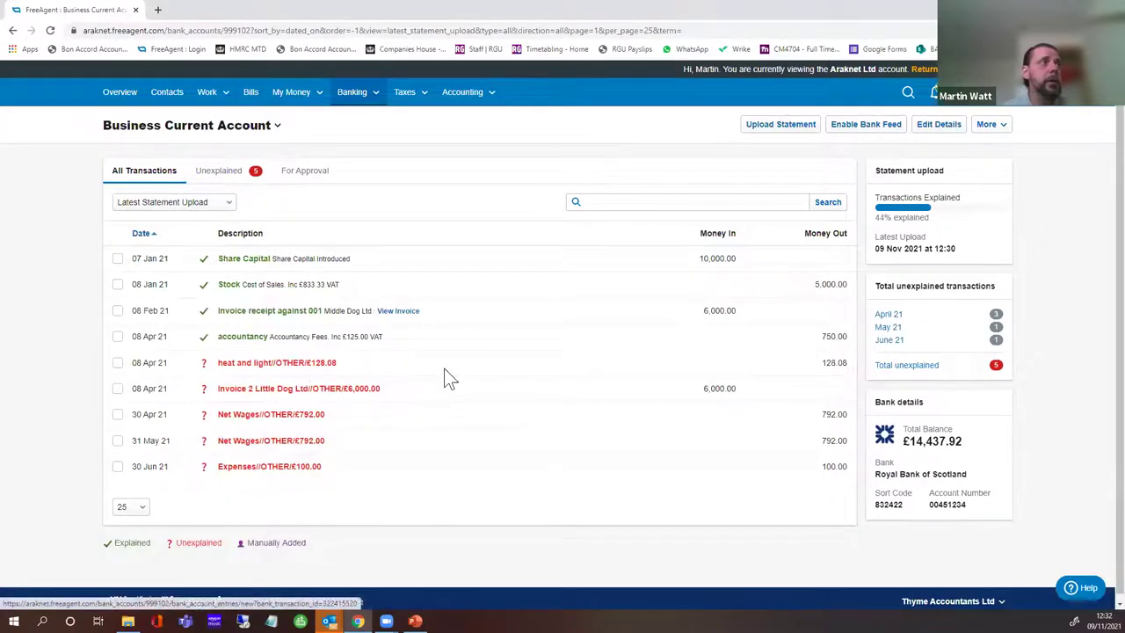
click(320, 437)
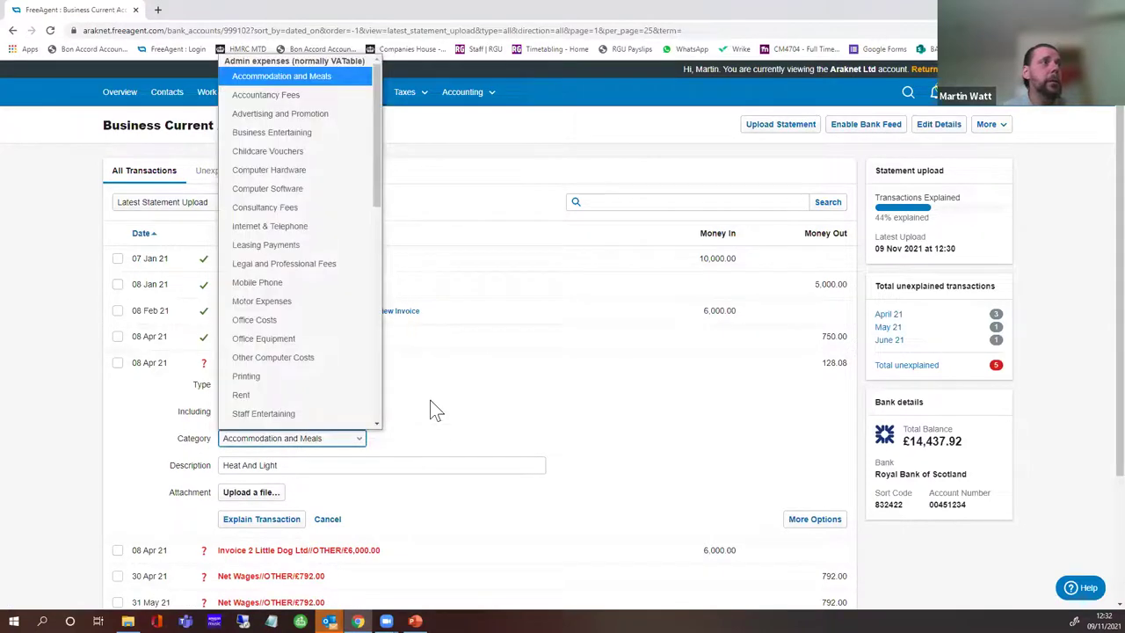
drag(377, 204, 377, 210)
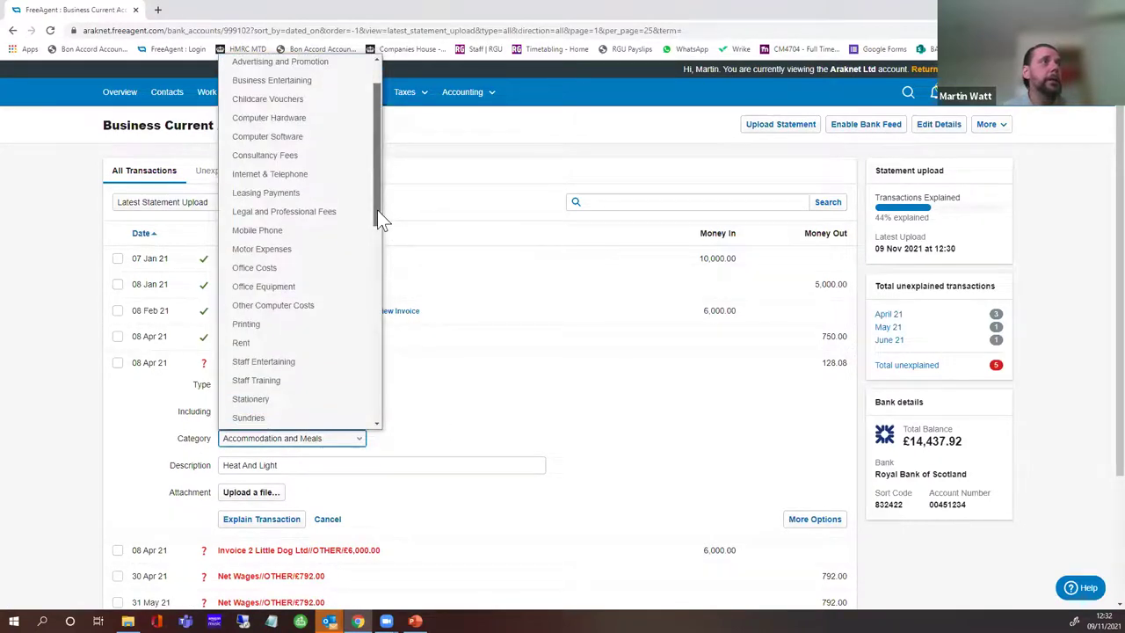
click(285, 265)
click(263, 521)
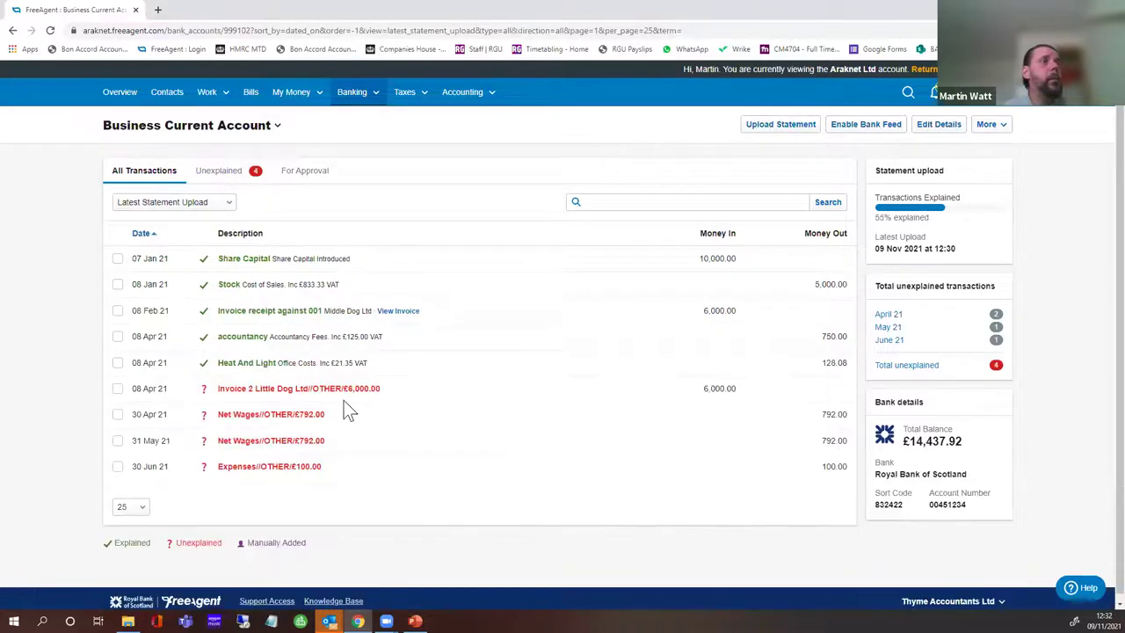
click(480, 392)
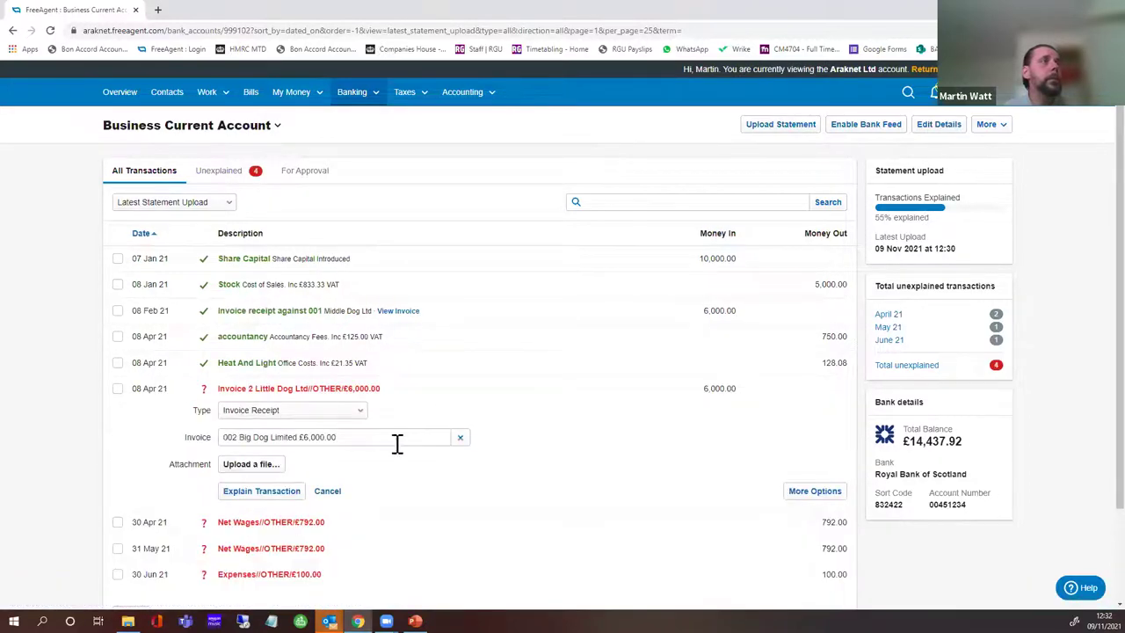
click(274, 494)
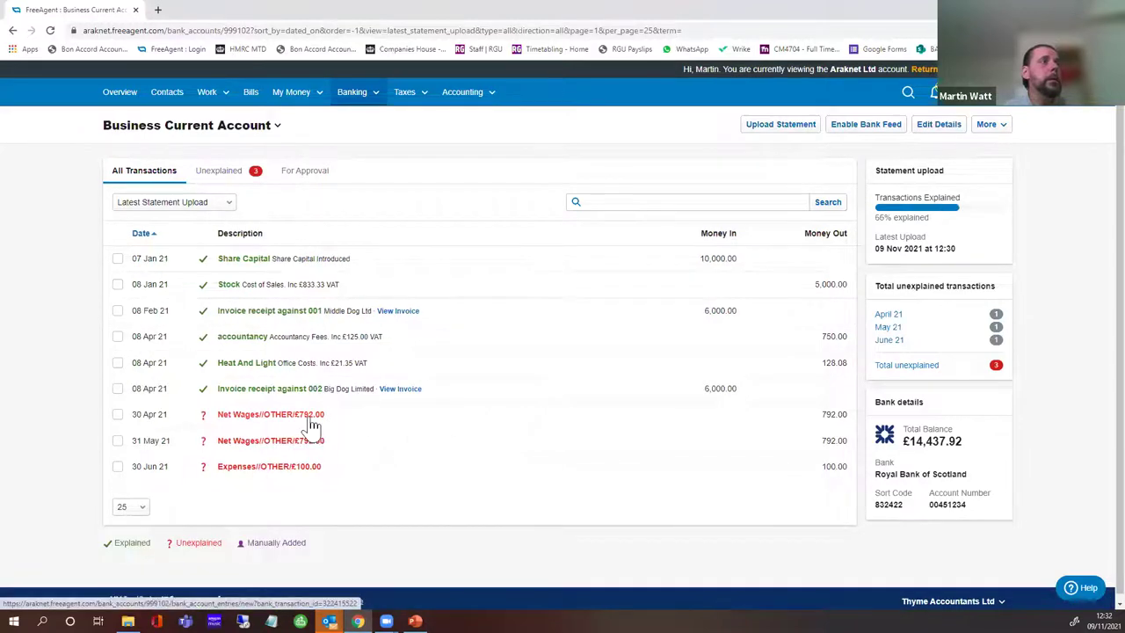
Explain the 30 Apr 21 and 31 May 21 Net Wages payments as Money Paid to User with the category Net Salary and Bonuses
click(499, 418)
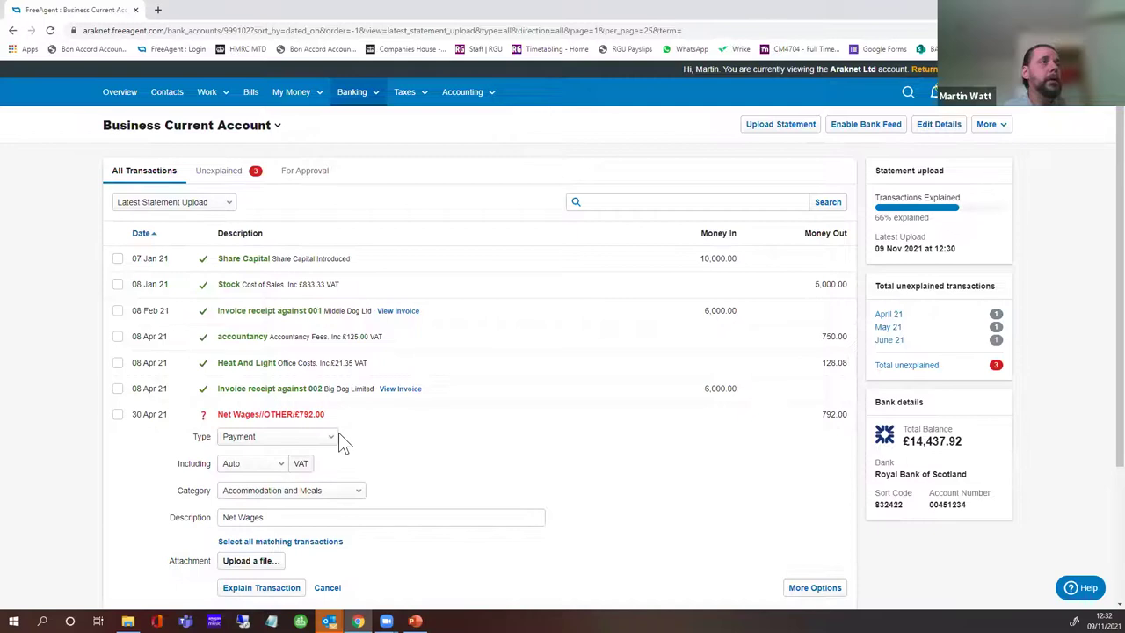
click(334, 436)
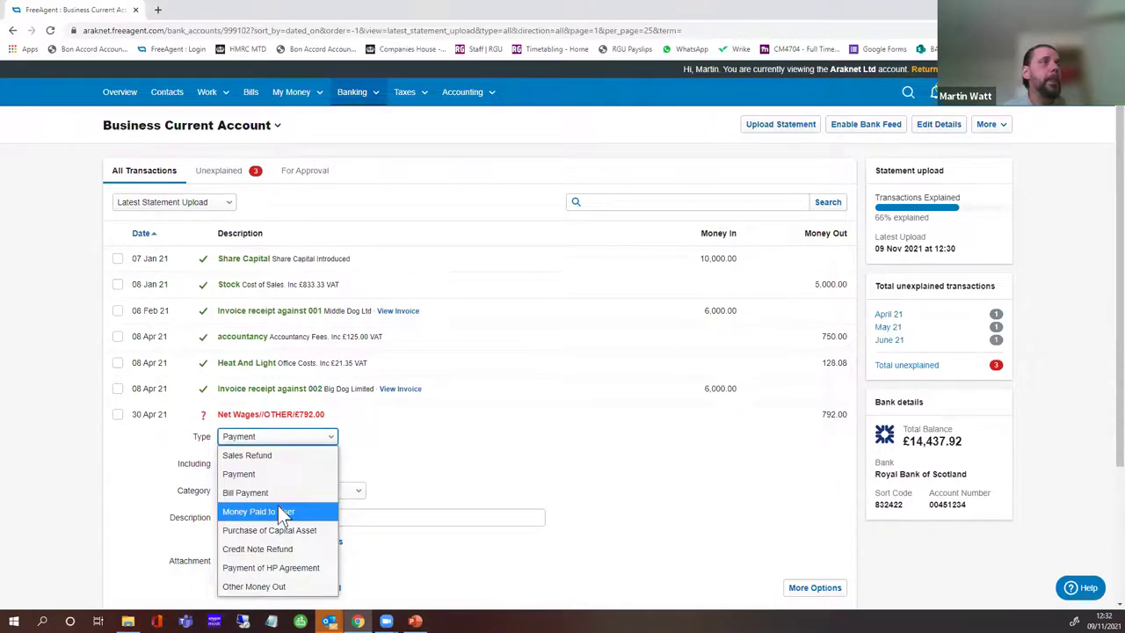
click(281, 512)
click(253, 588)
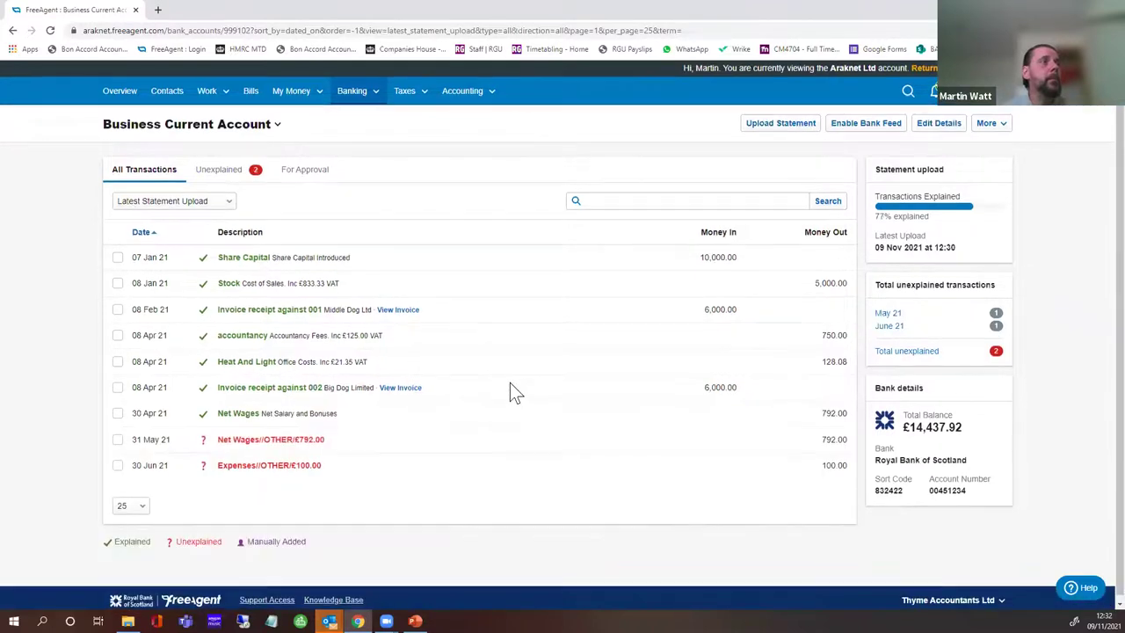
click(296, 444)
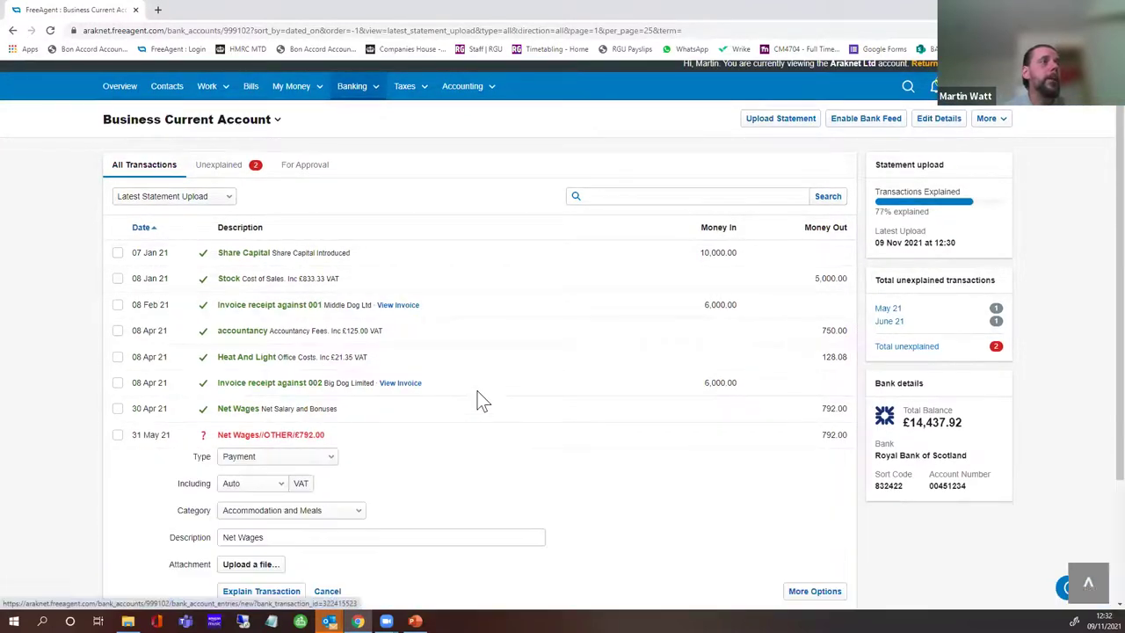
click(314, 458)
click(293, 362)
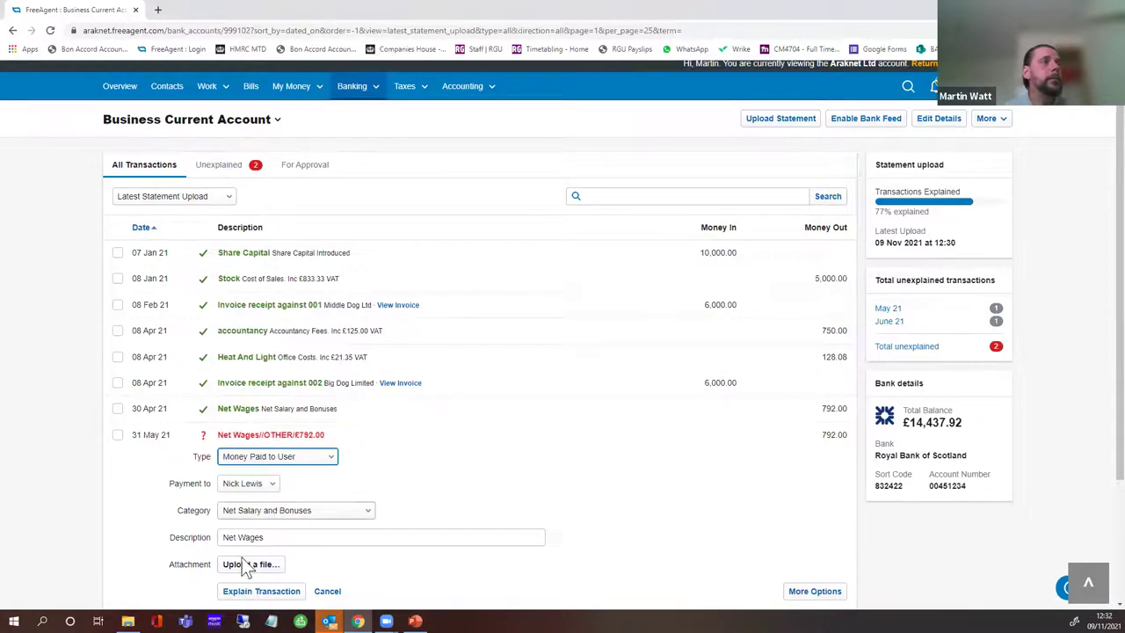
click(257, 590)
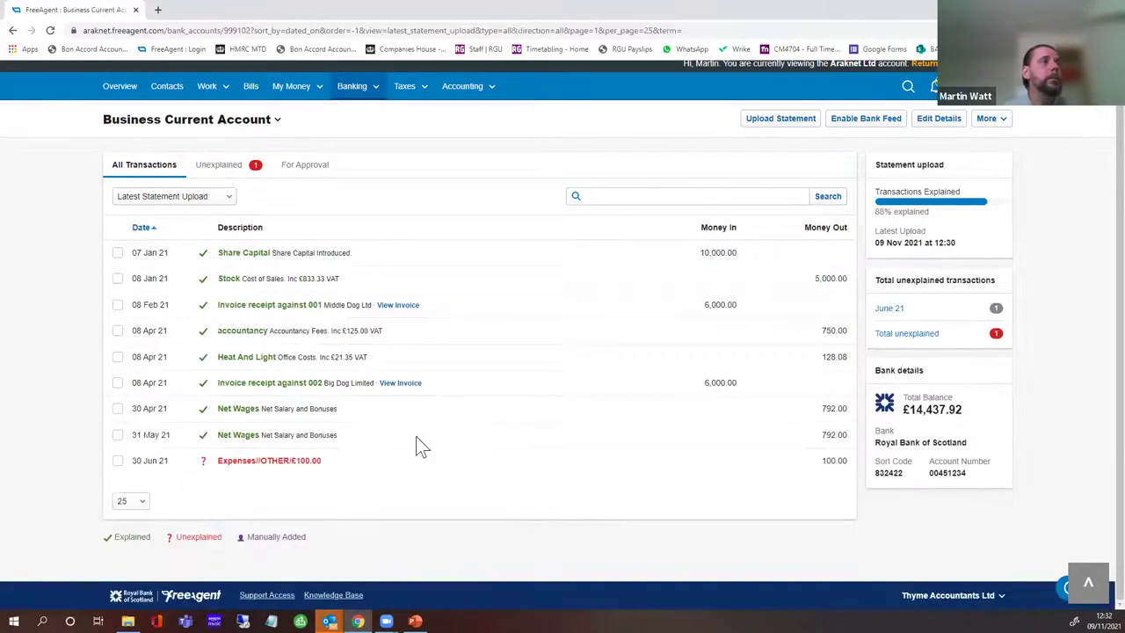
Explain the 30 Jun 21 Expenses transaction as Money Paid to User with the category Expense Payment
click(392, 452)
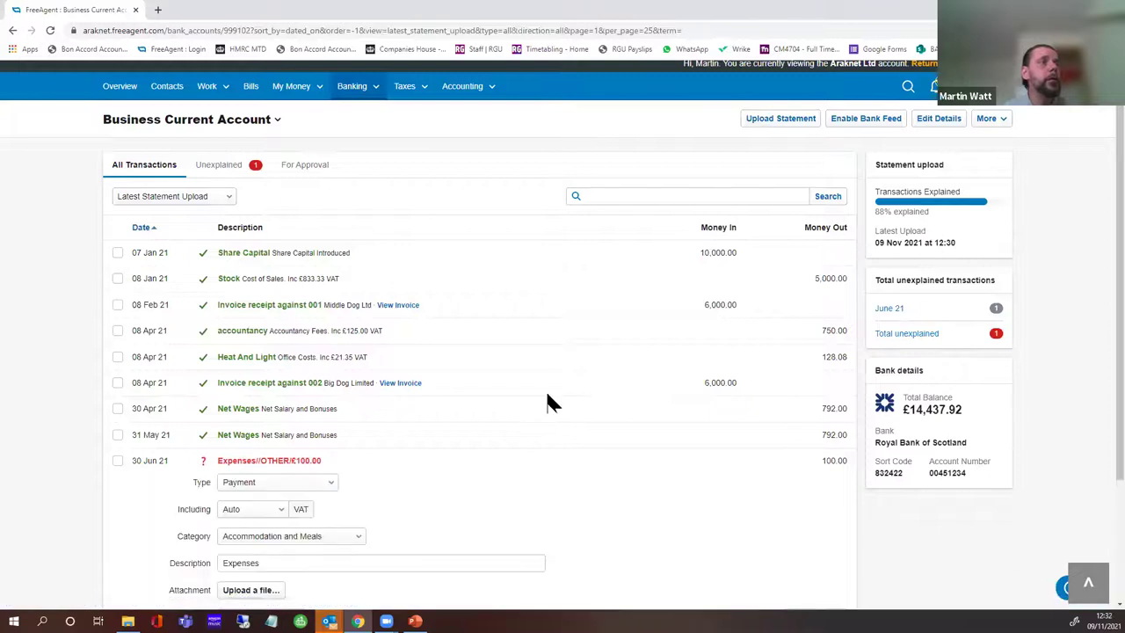
scroll(554, 402, down, 3)
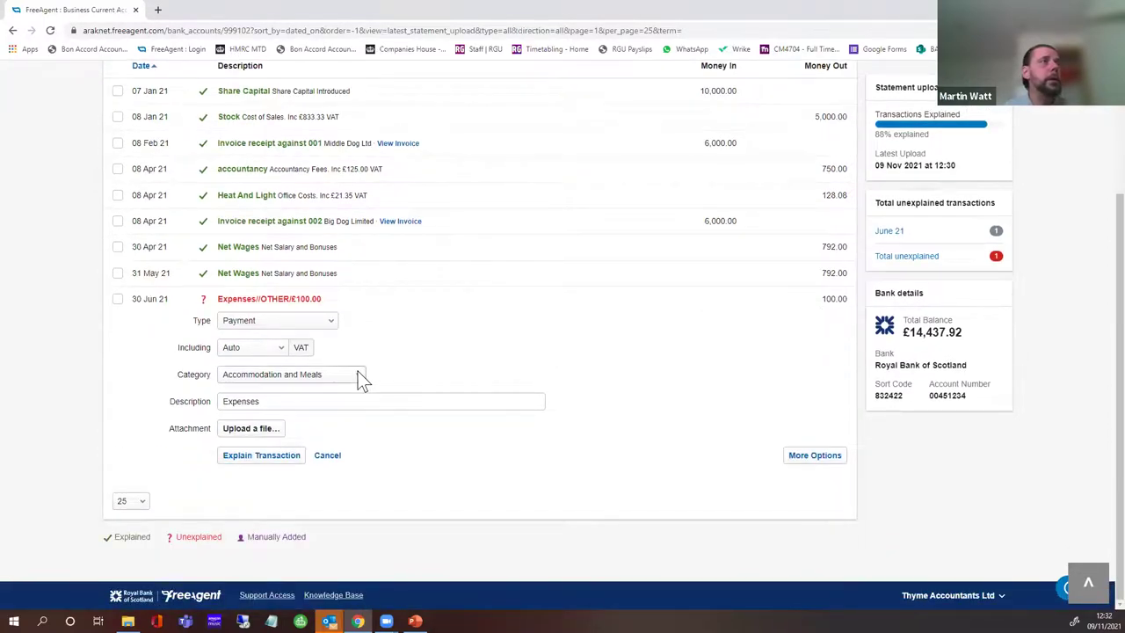
click(296, 324)
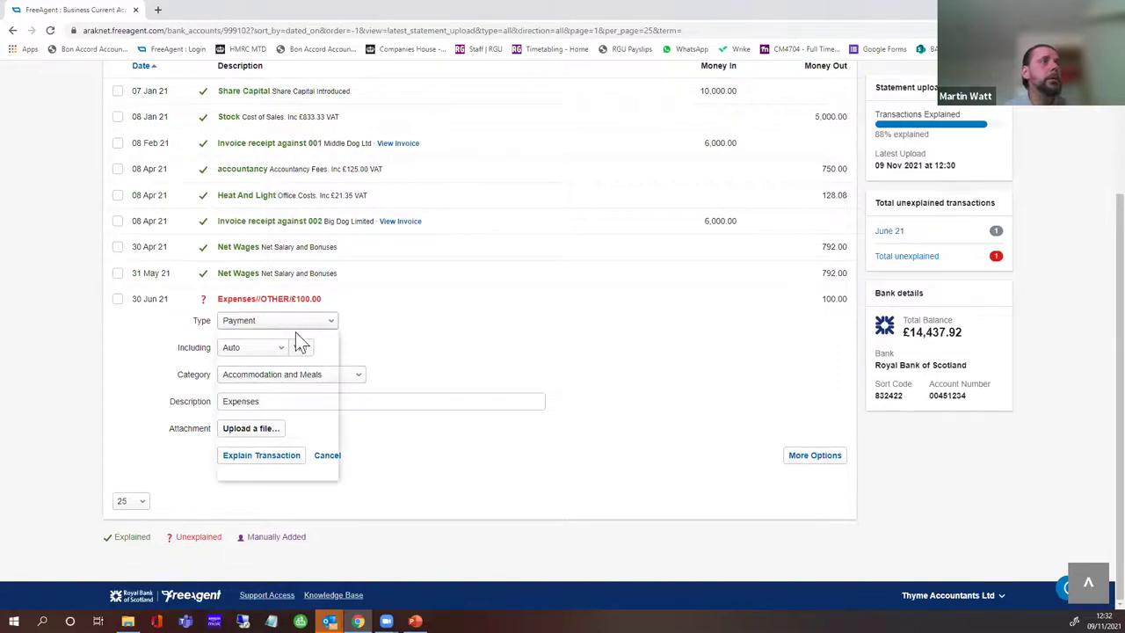
click(271, 380)
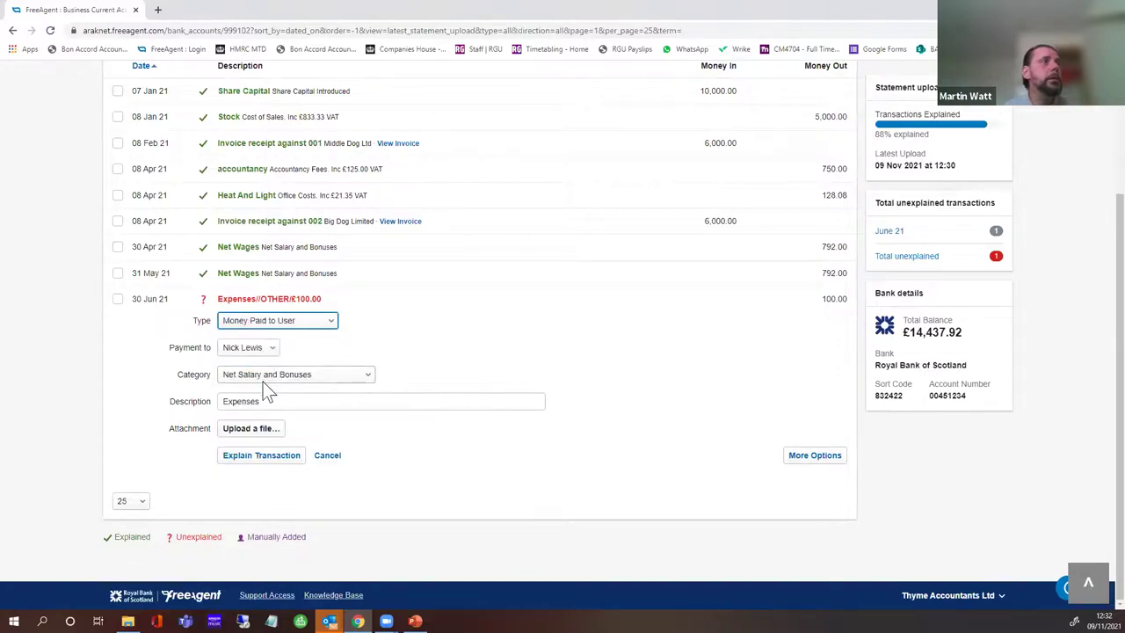
click(263, 382)
click(250, 430)
click(268, 457)
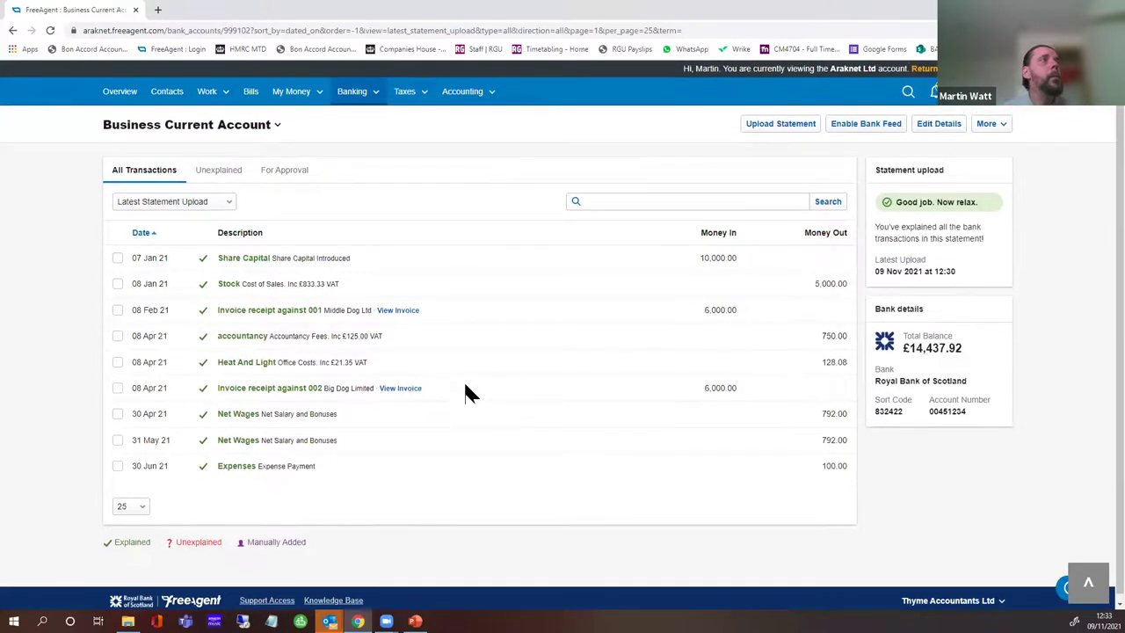
Prepare and run the Month 2 2021/22 payroll without reporting it to HMRC
click(305, 98)
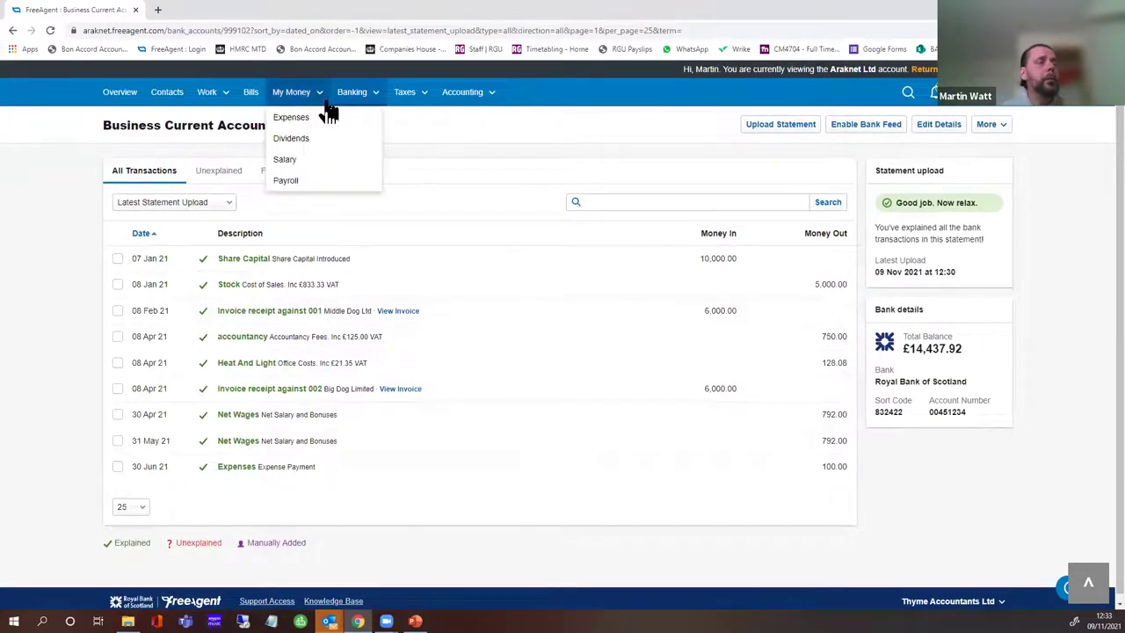
click(294, 181)
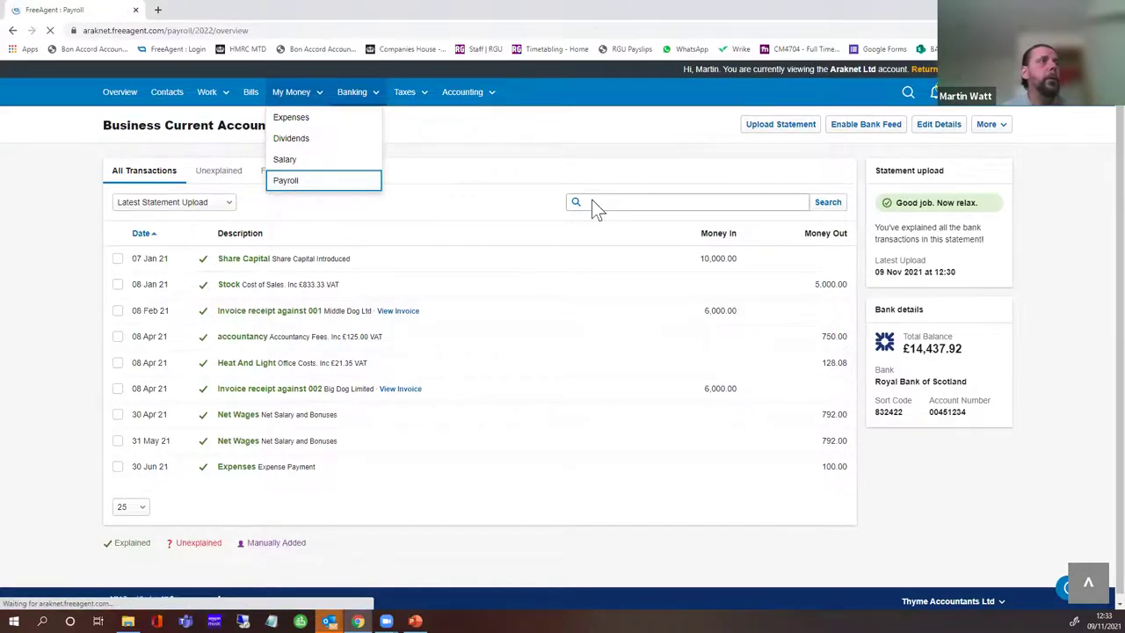
click(991, 129)
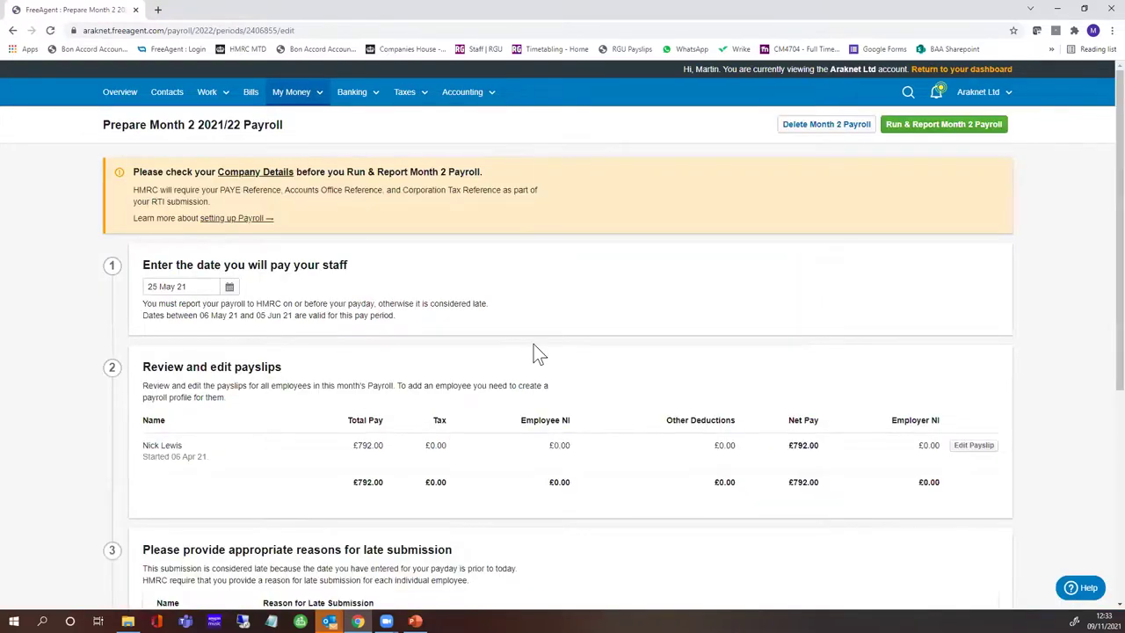
scroll(400, 404, down, 5)
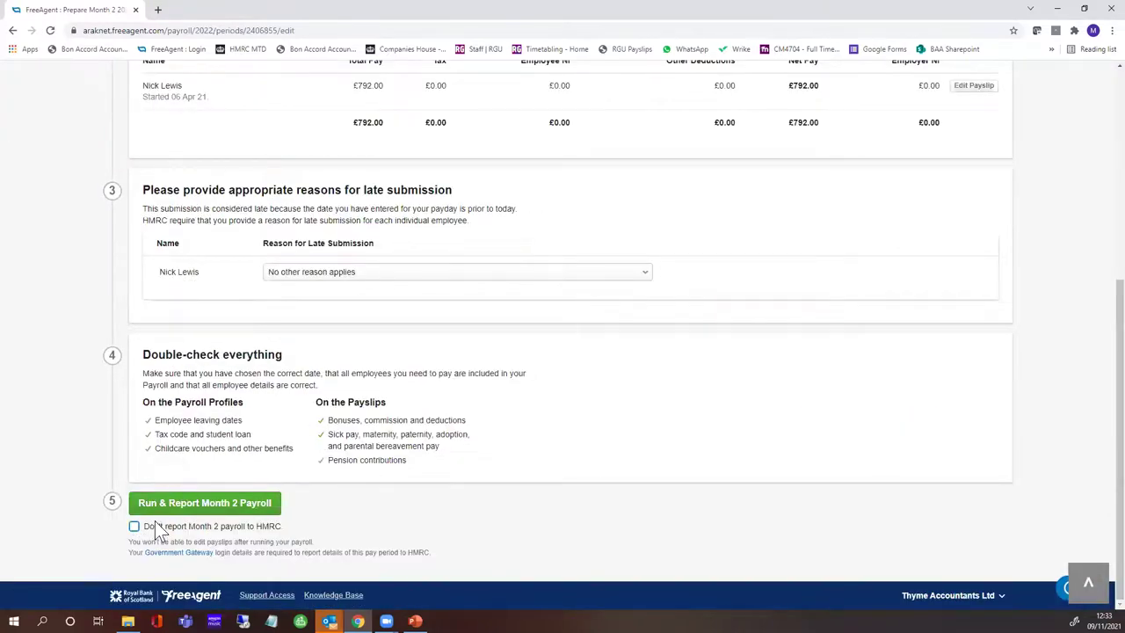
click(152, 526)
click(224, 518)
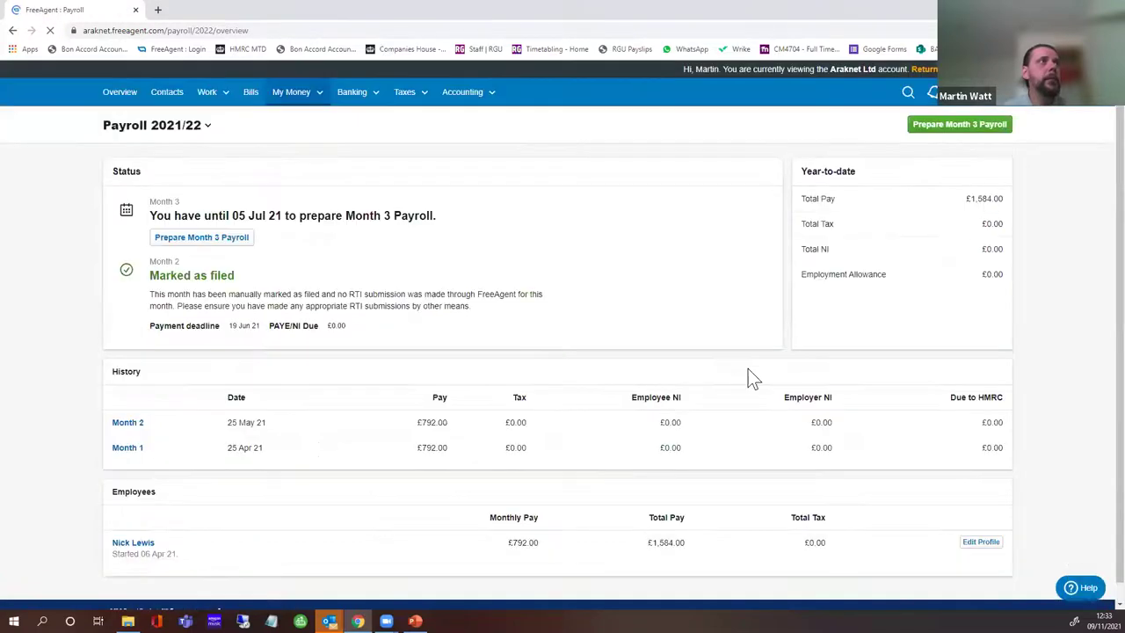
Review the salary account for the current tax year, look at the Apr 21 payslip and return to the salary list
click(293, 101)
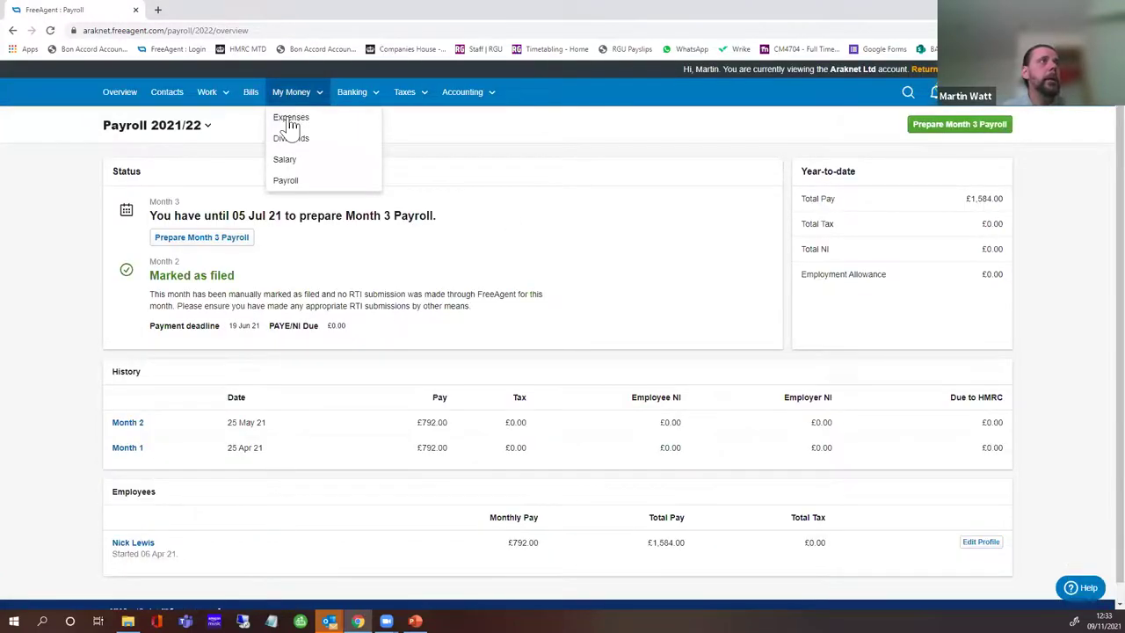
click(287, 161)
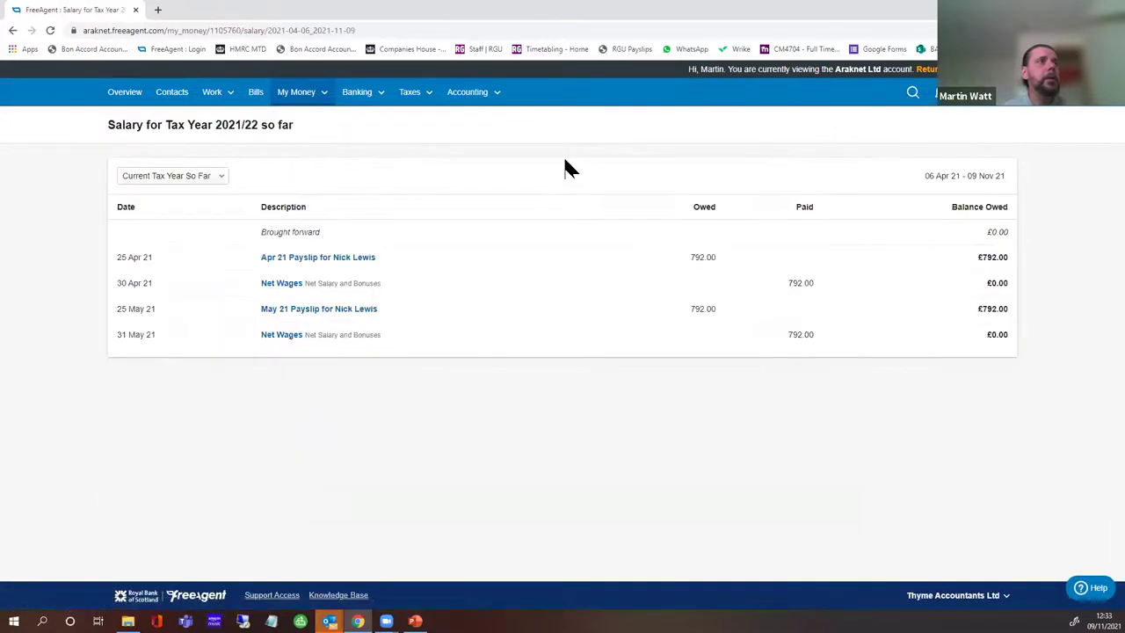
click(280, 257)
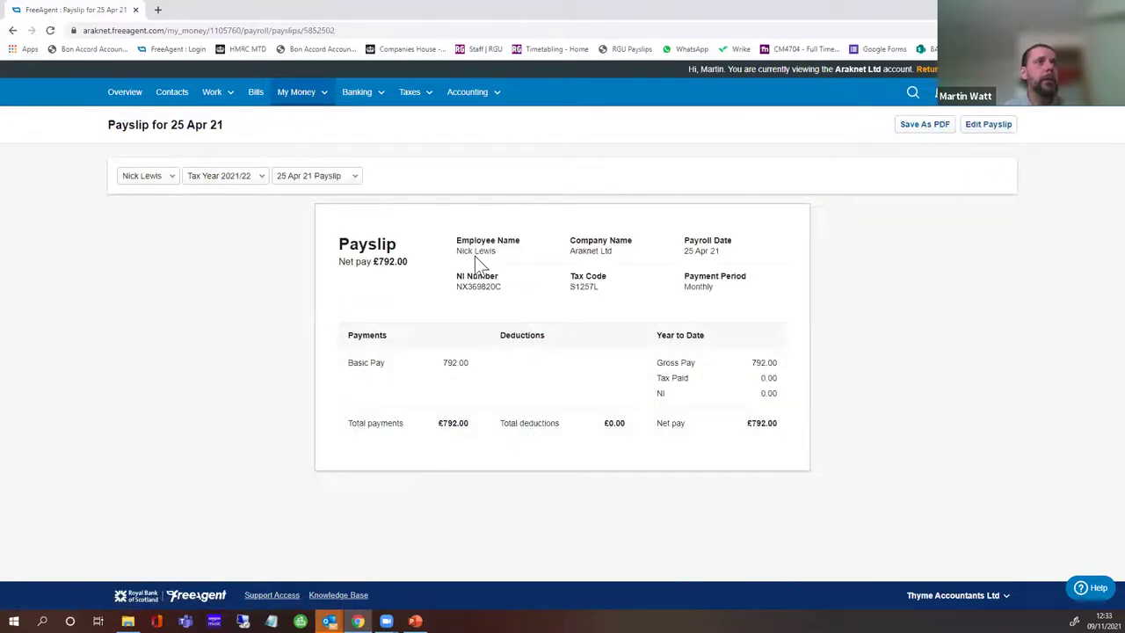
click(12, 29)
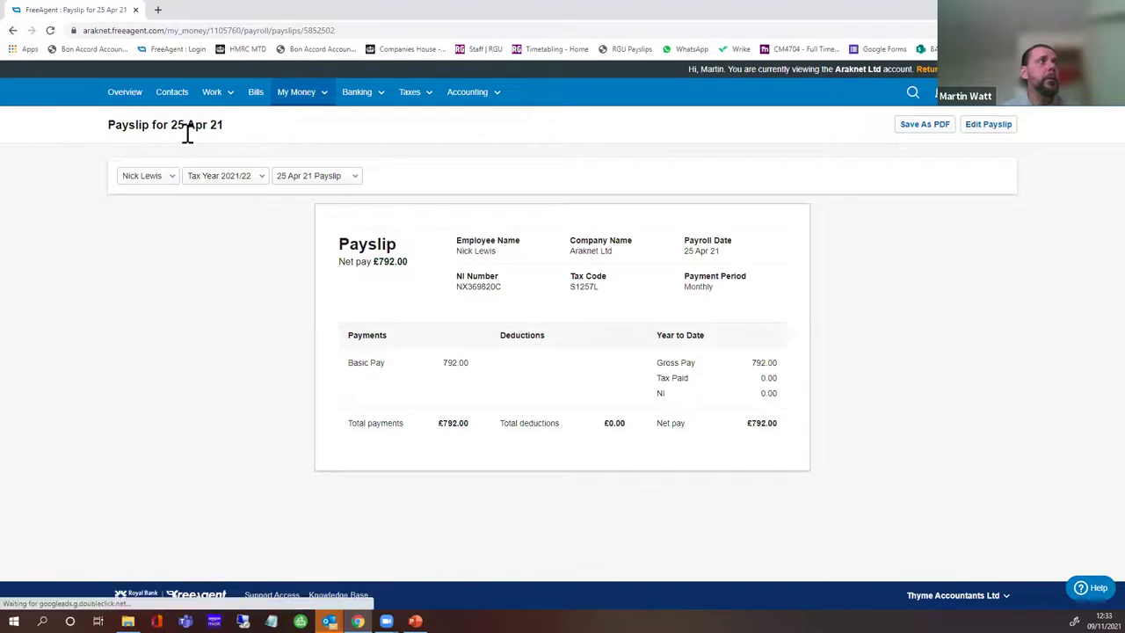
click(293, 309)
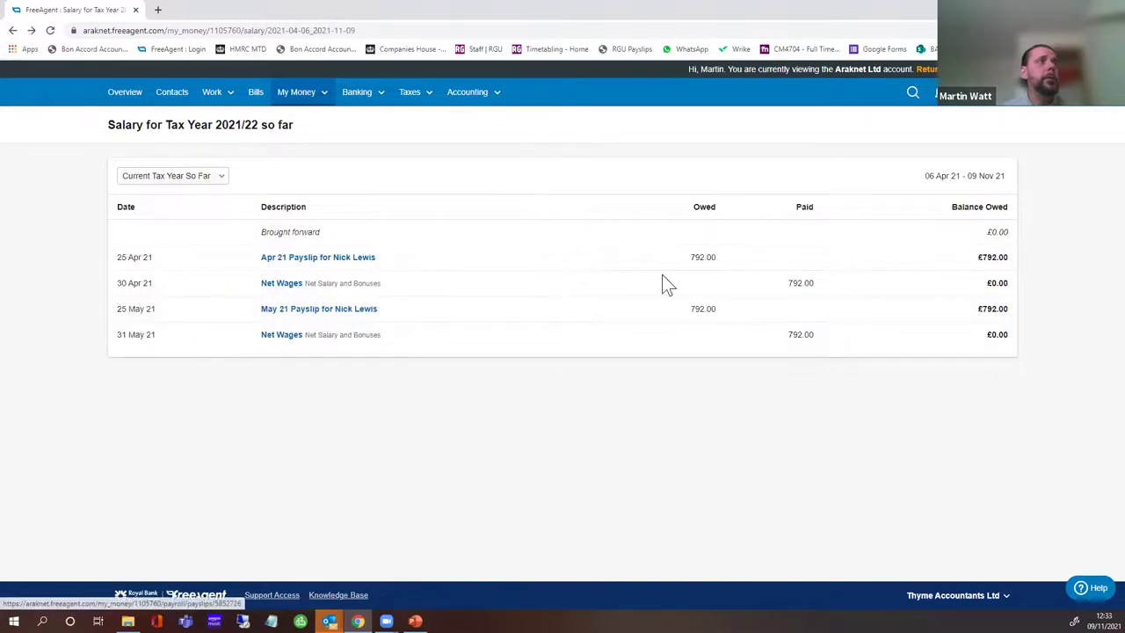
click(13, 30)
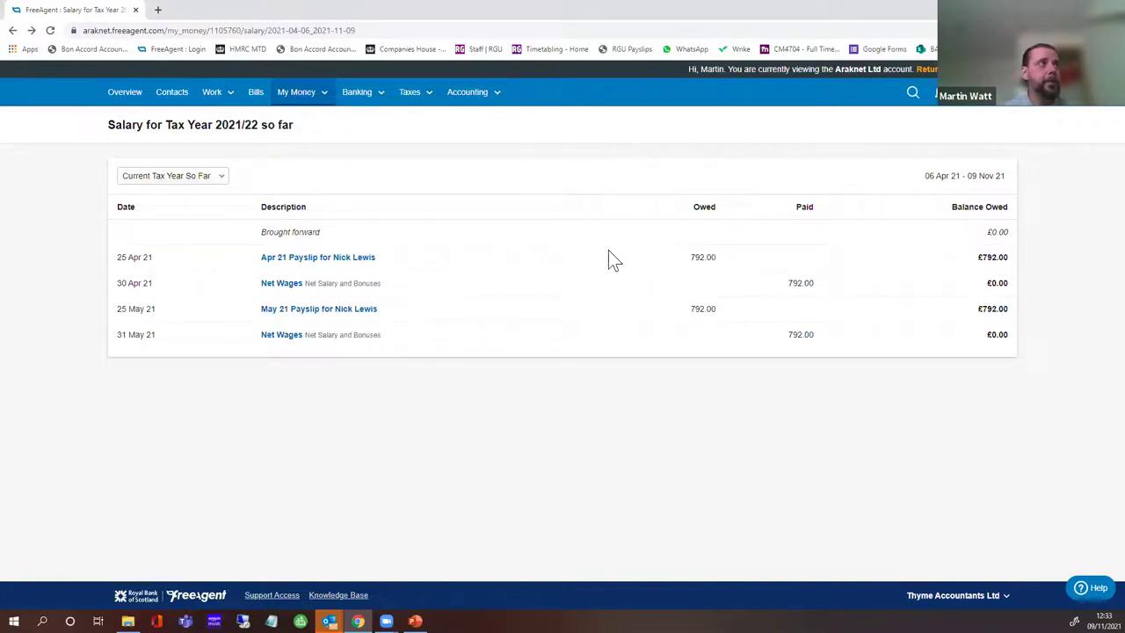
Check the out-of-pocket expenses account and the bank accounts summary
click(299, 98)
click(299, 118)
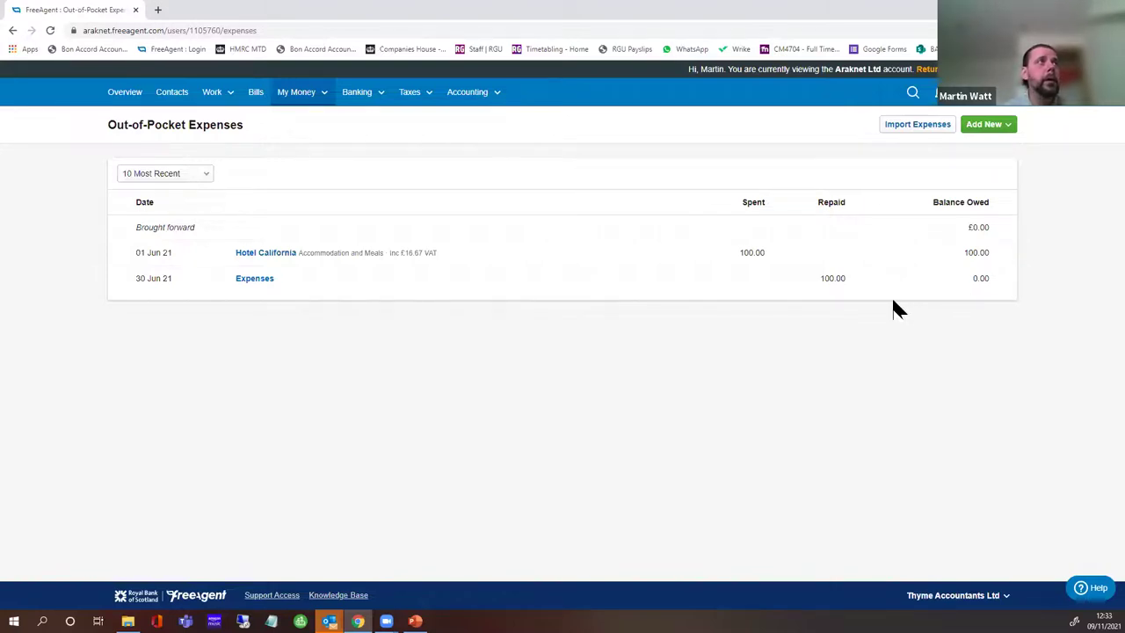
click(360, 99)
click(369, 118)
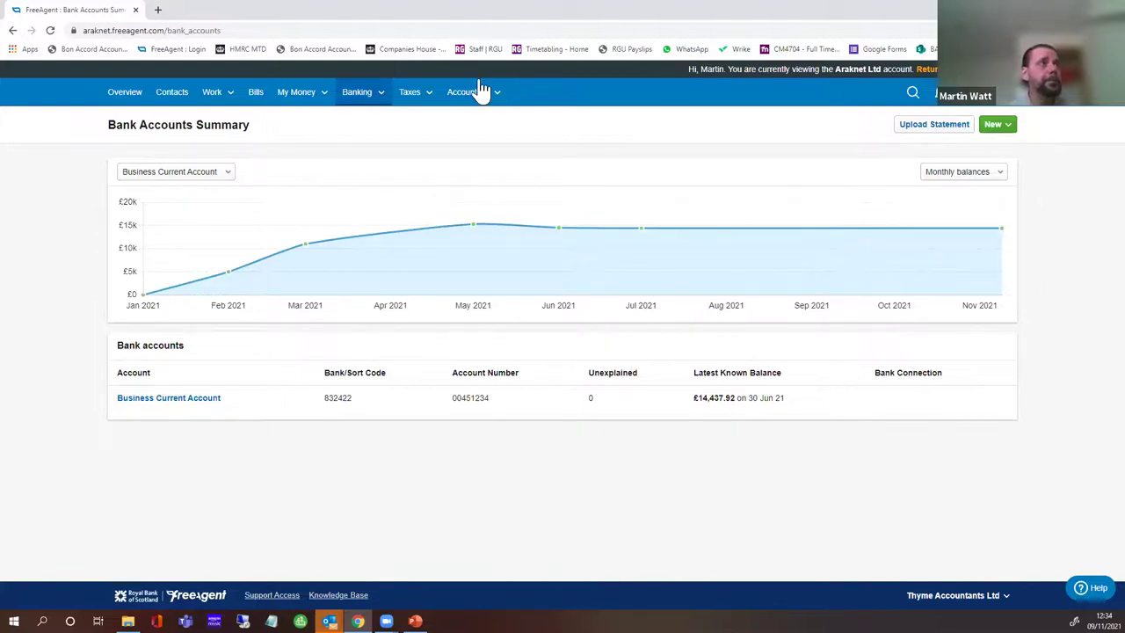
Review the Corporation Tax statement of account and the cashflow and profit and loss figures on the company overview
click(428, 97)
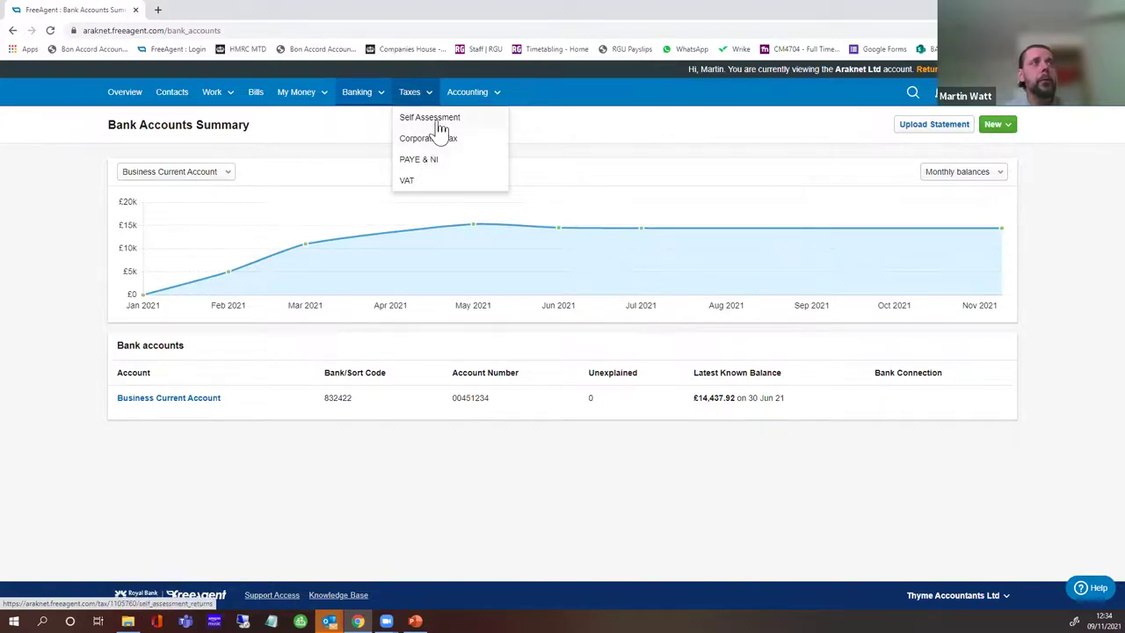
click(440, 140)
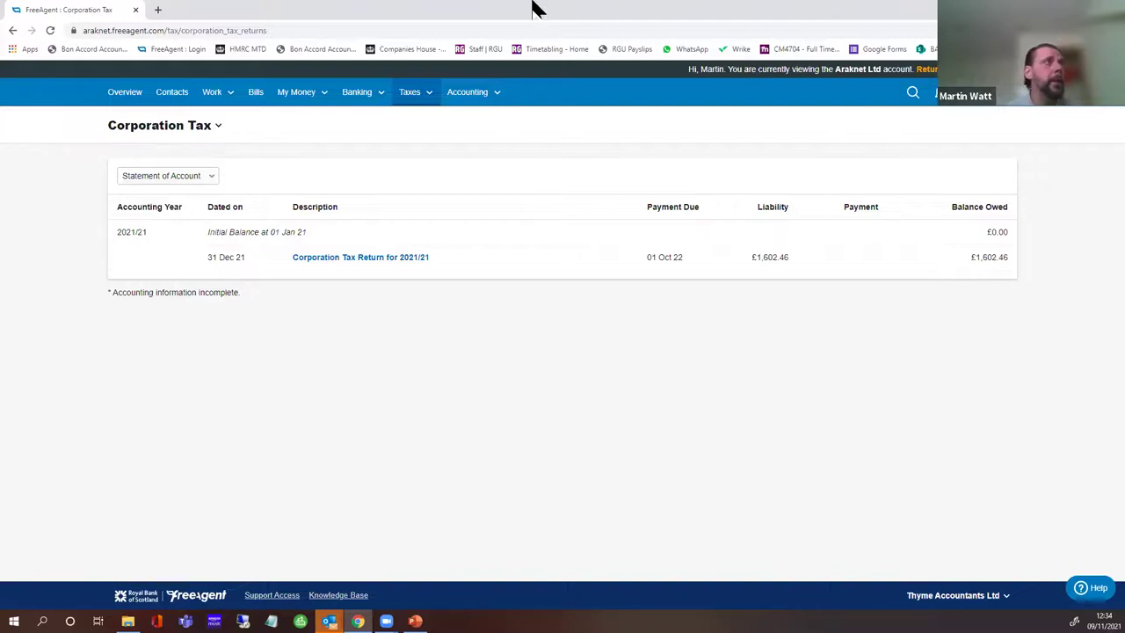
click(130, 98)
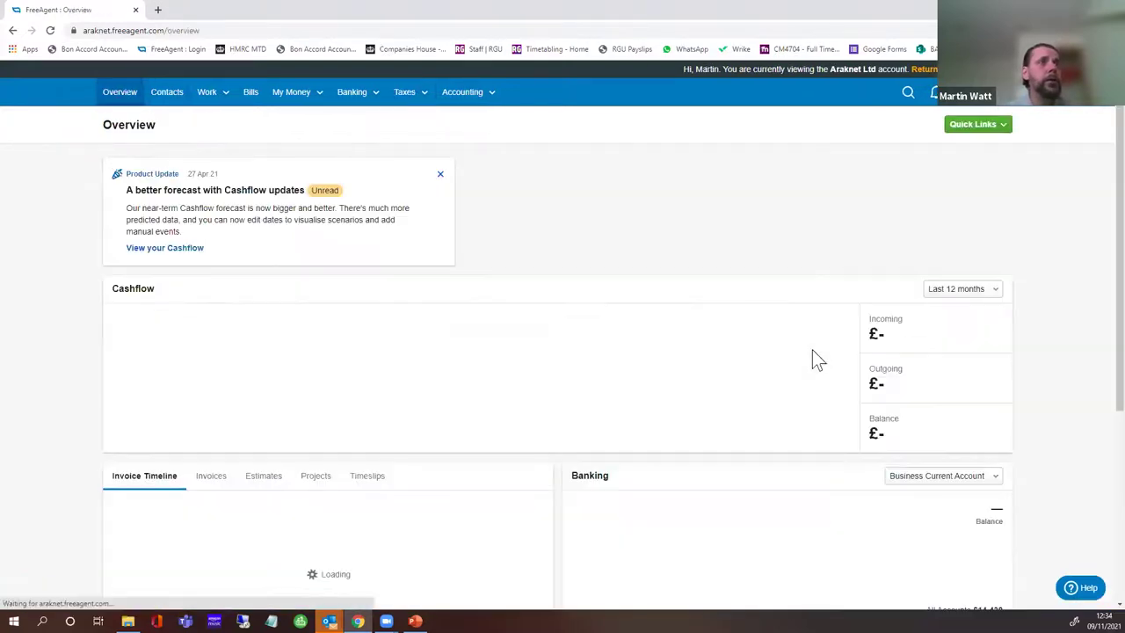
scroll(812, 351, down, 3)
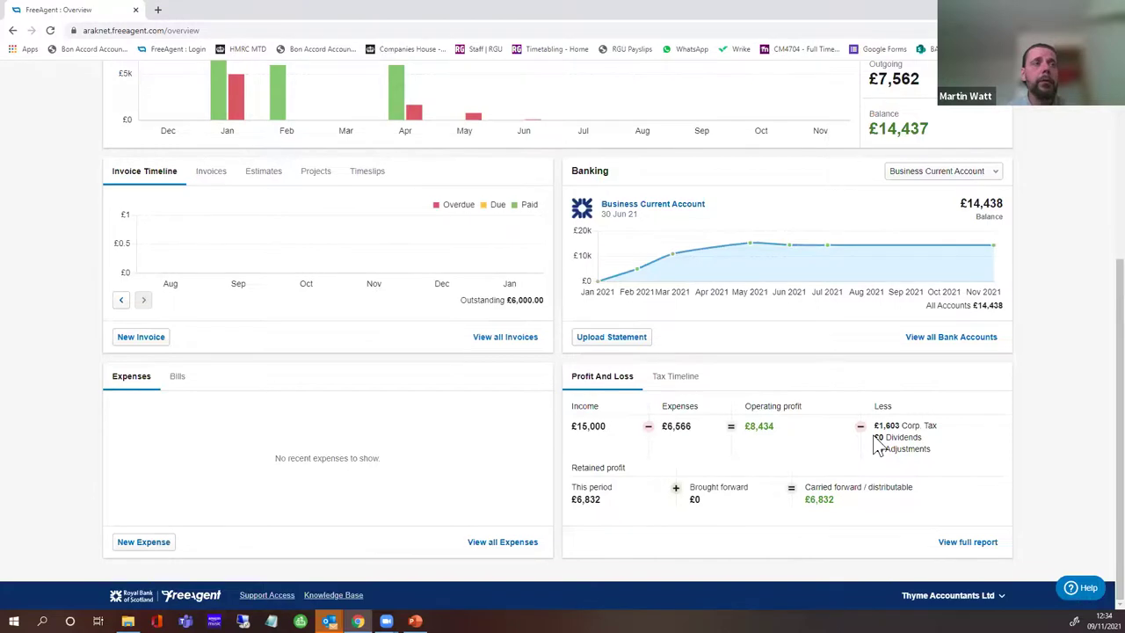
scroll(877, 444, up, 5)
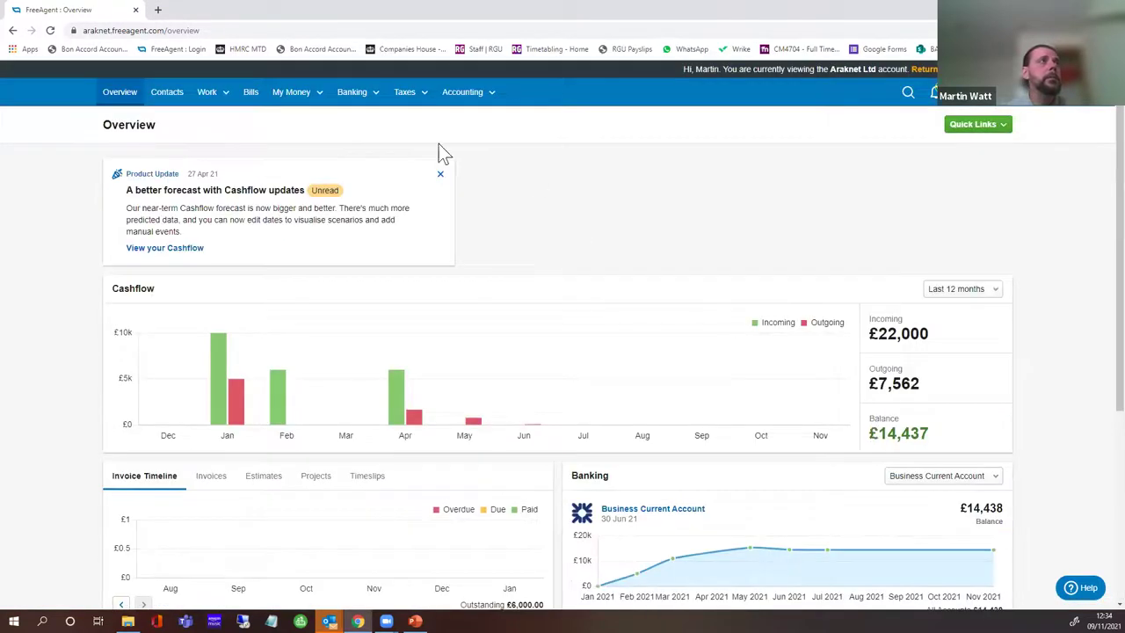
Open VAT Return 03 21, examine its box figures and view the full report of sales and purchases
click(407, 94)
click(415, 182)
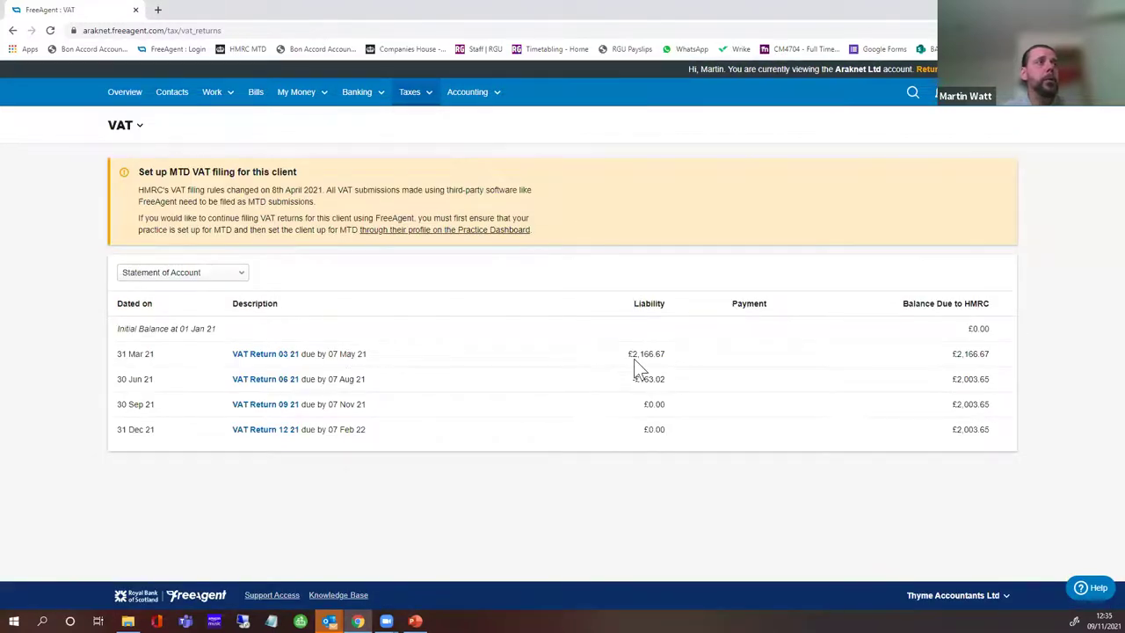
click(278, 357)
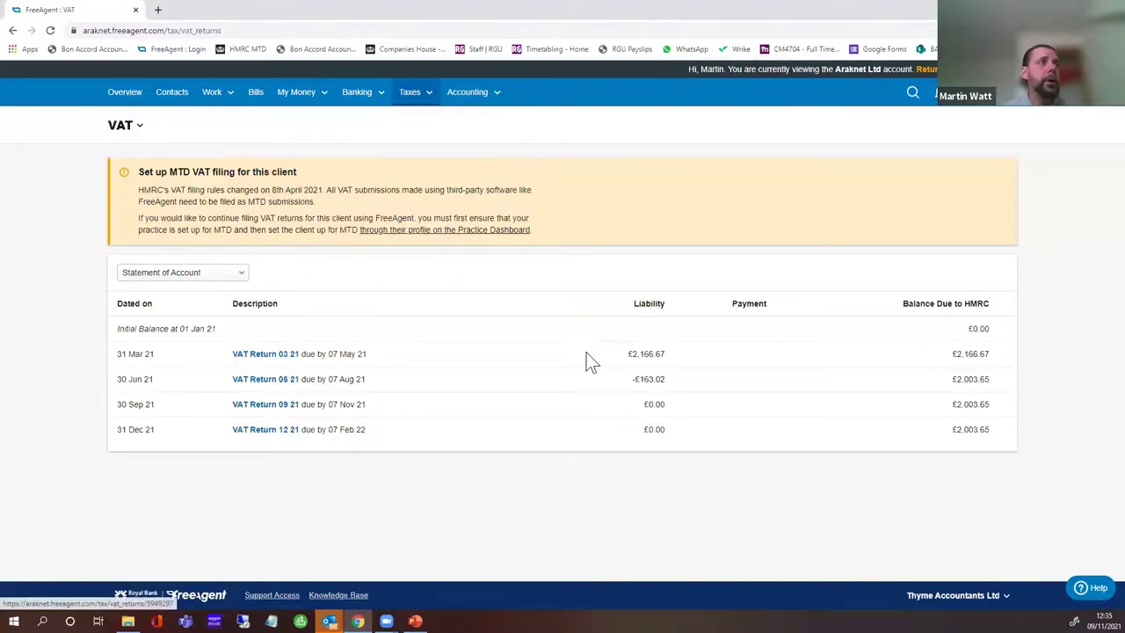
scroll(573, 359, down, 3)
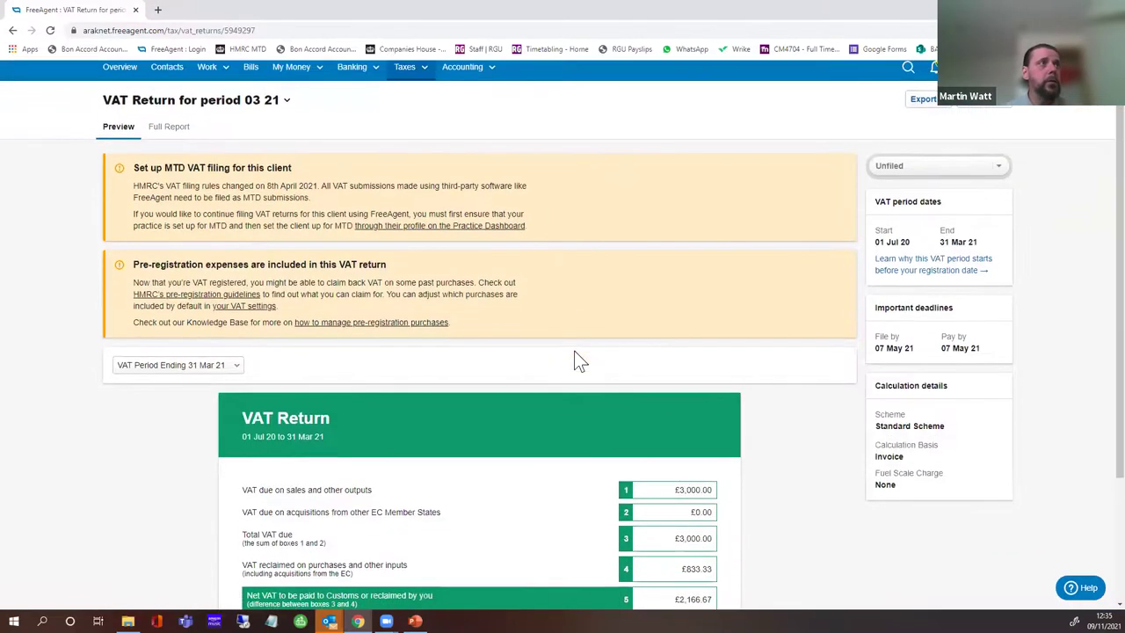
scroll(574, 359, down, 1)
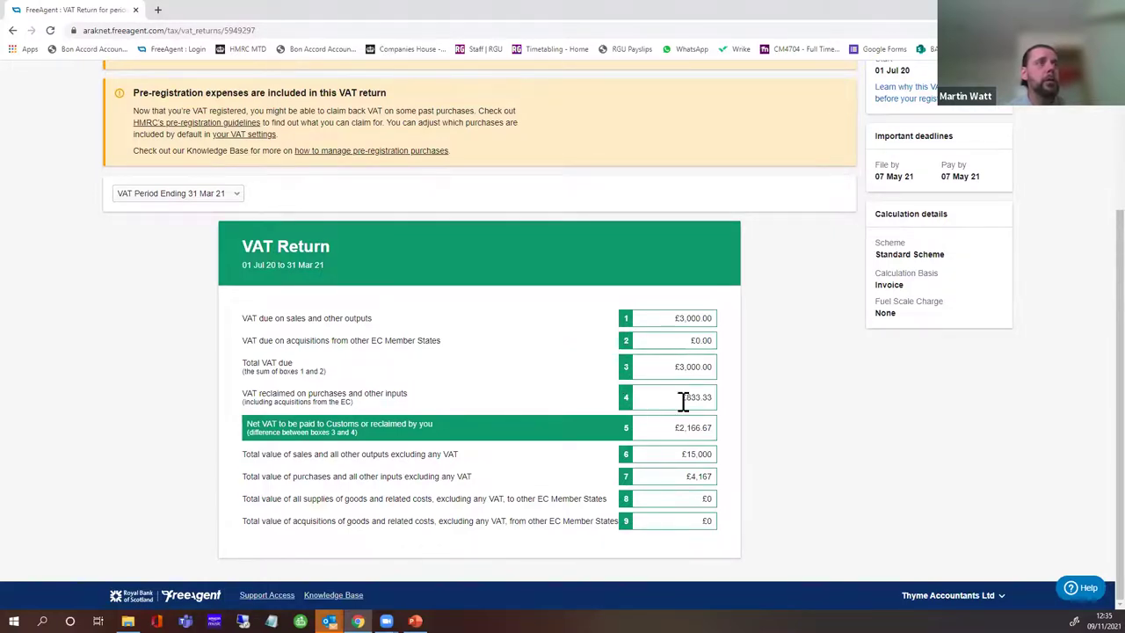
scroll(541, 396, up, 3)
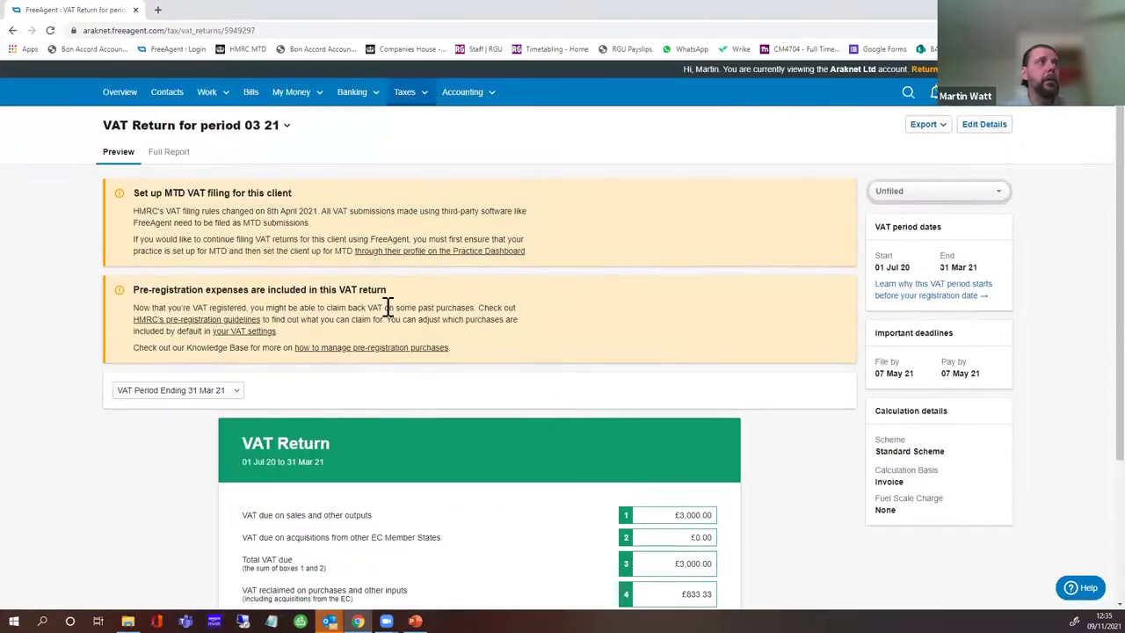
click(168, 151)
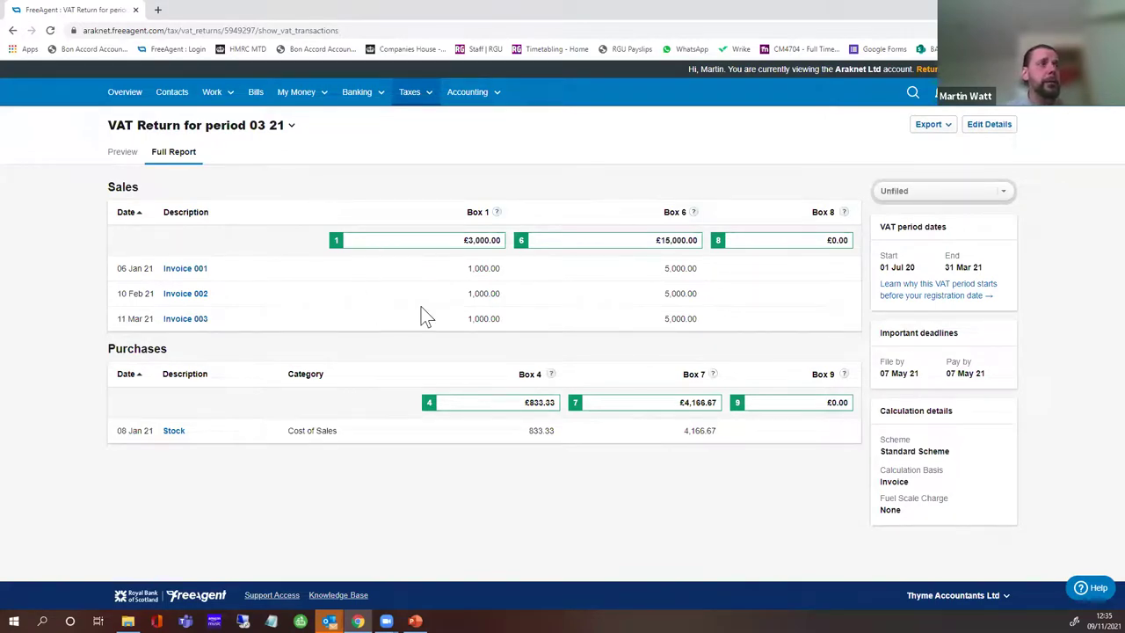
Look at Invoice 001 from the VAT report's sales list and return to the VAT return preview
click(203, 270)
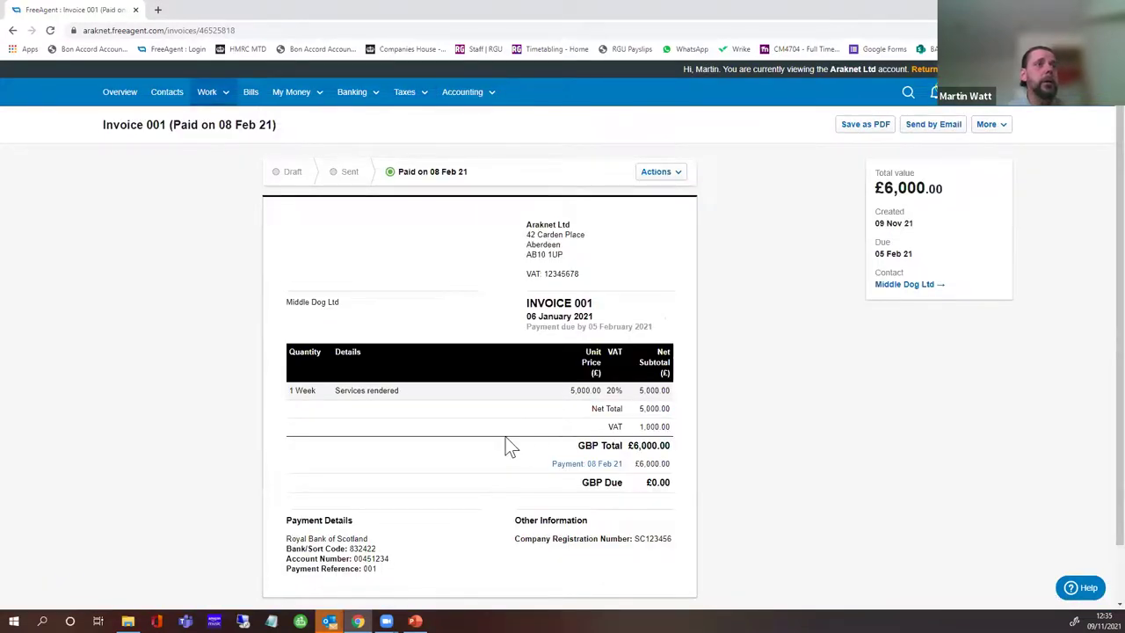
click(12, 31)
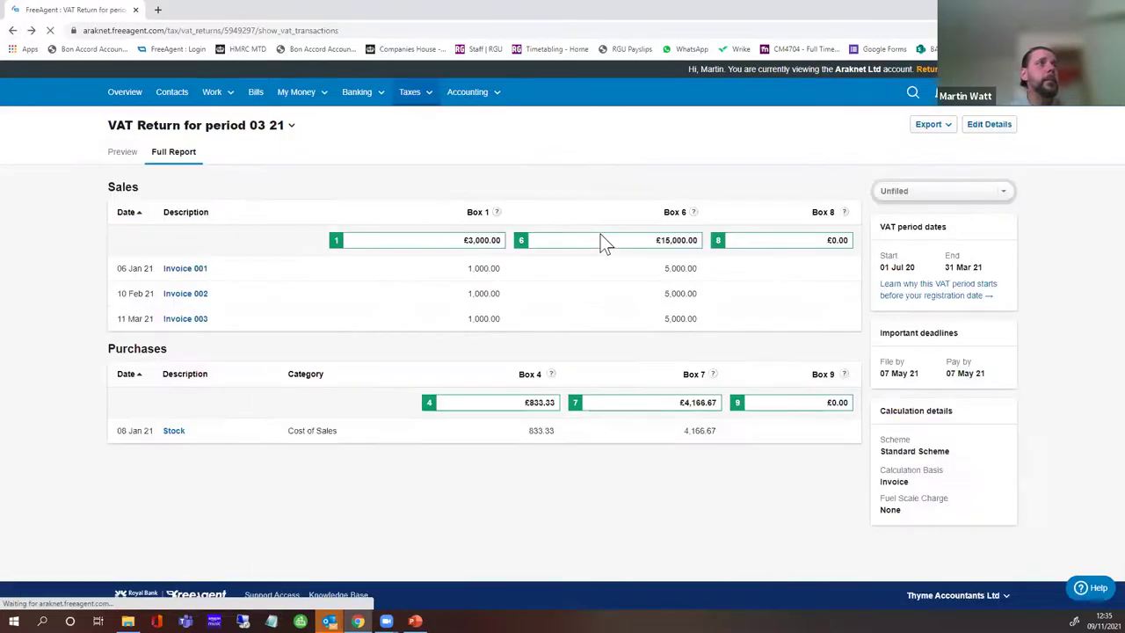
click(121, 153)
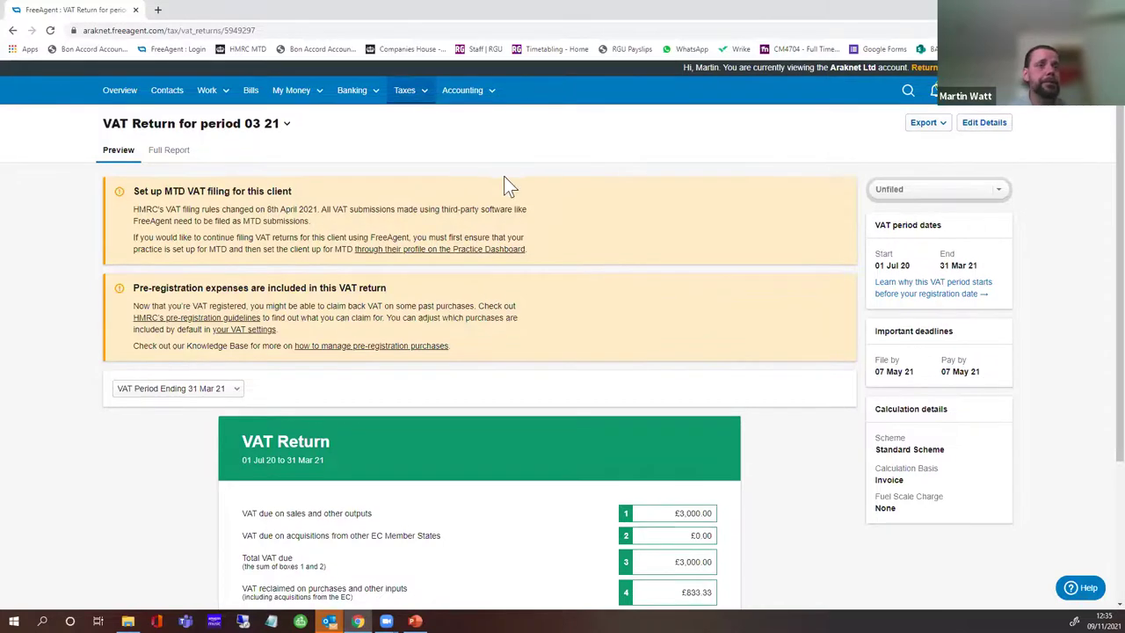
Open the Profit & Loss report from the accounting reports and examine its yearly figures down to the retained profit
mouse_move(514, 107)
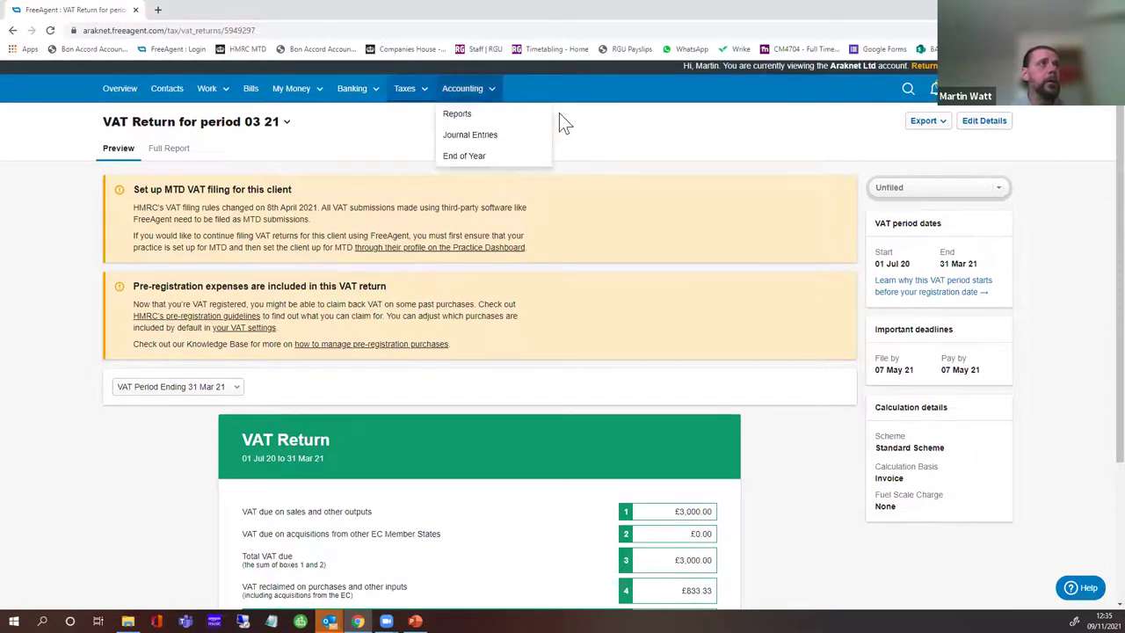
click(475, 116)
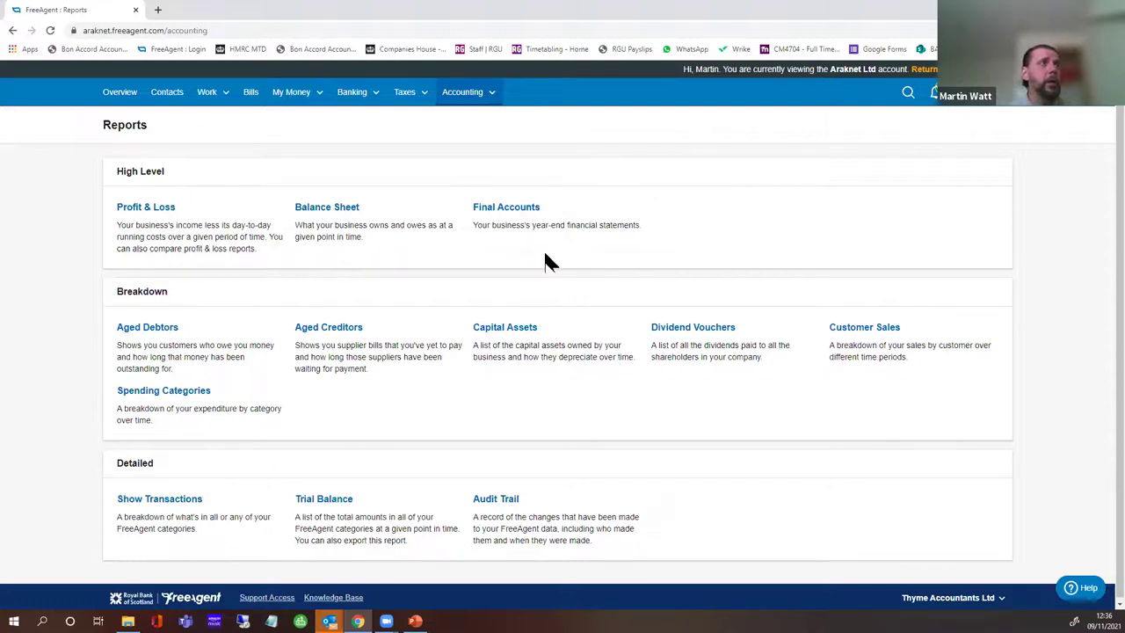
click(160, 211)
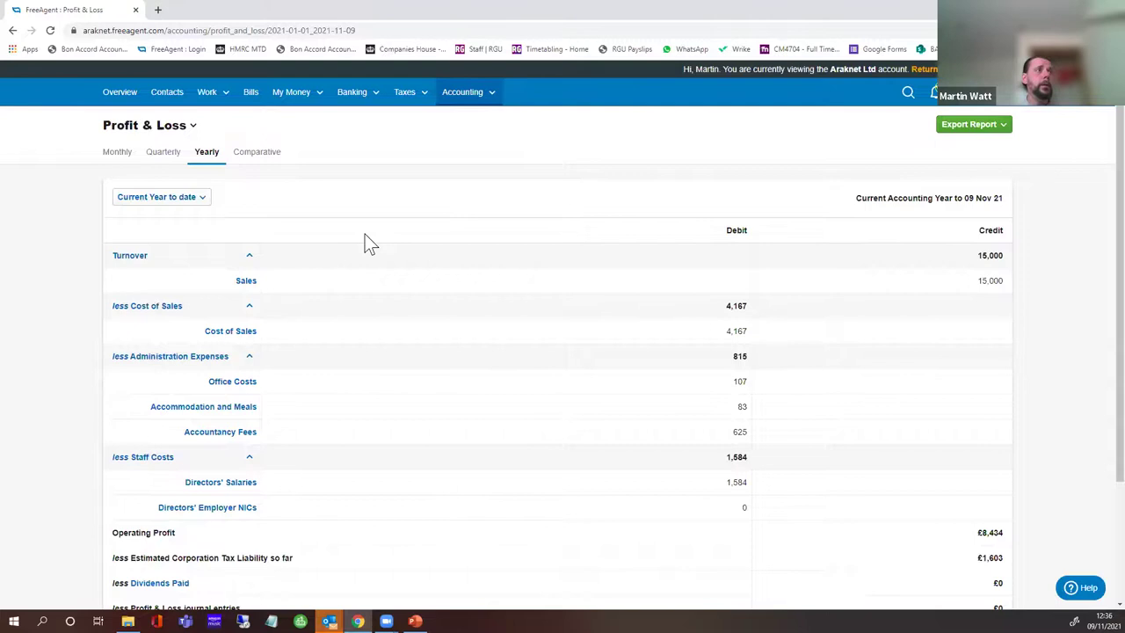
scroll(370, 242, down, 1)
scroll(370, 243, down, 1)
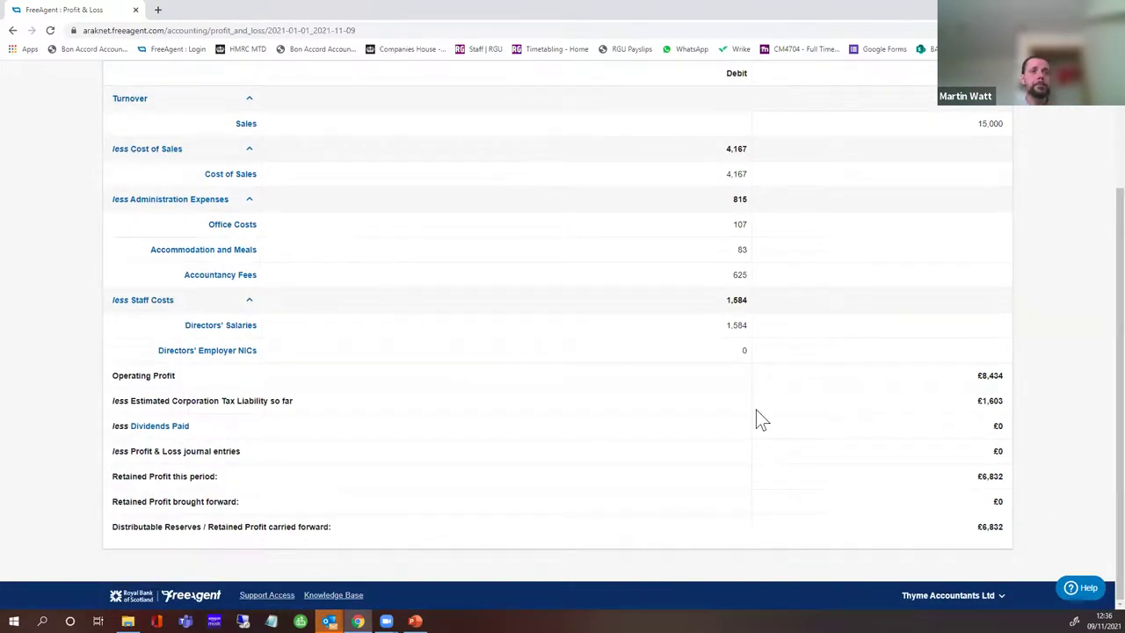
scroll(756, 410, up, 2)
scroll(755, 410, down, 2)
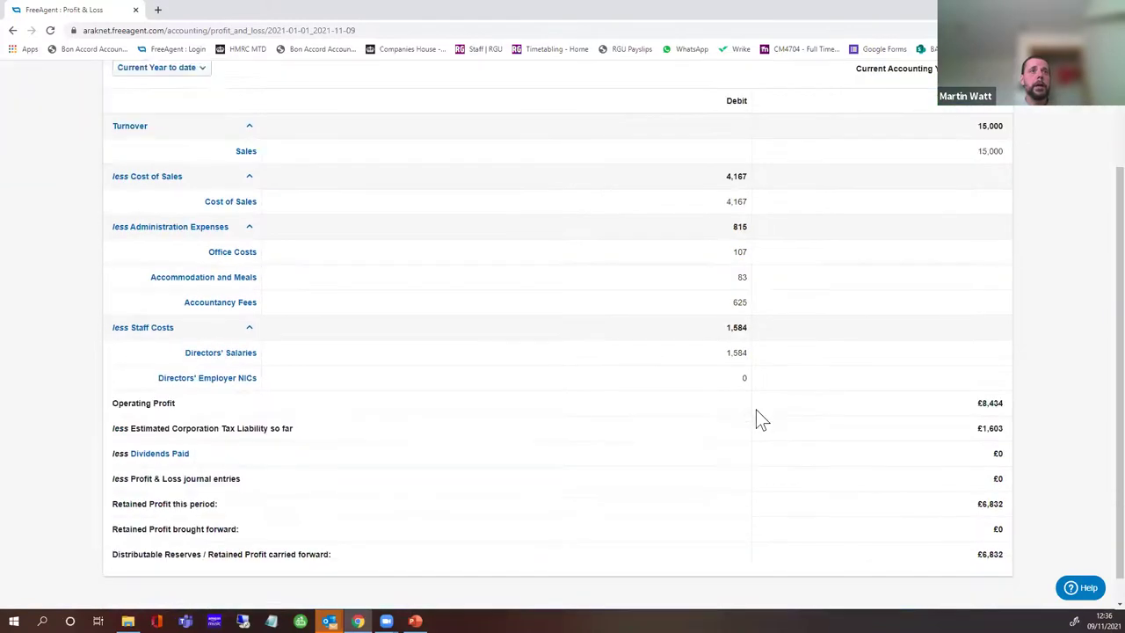
scroll(756, 409, down, 1)
scroll(622, 219, up, 3)
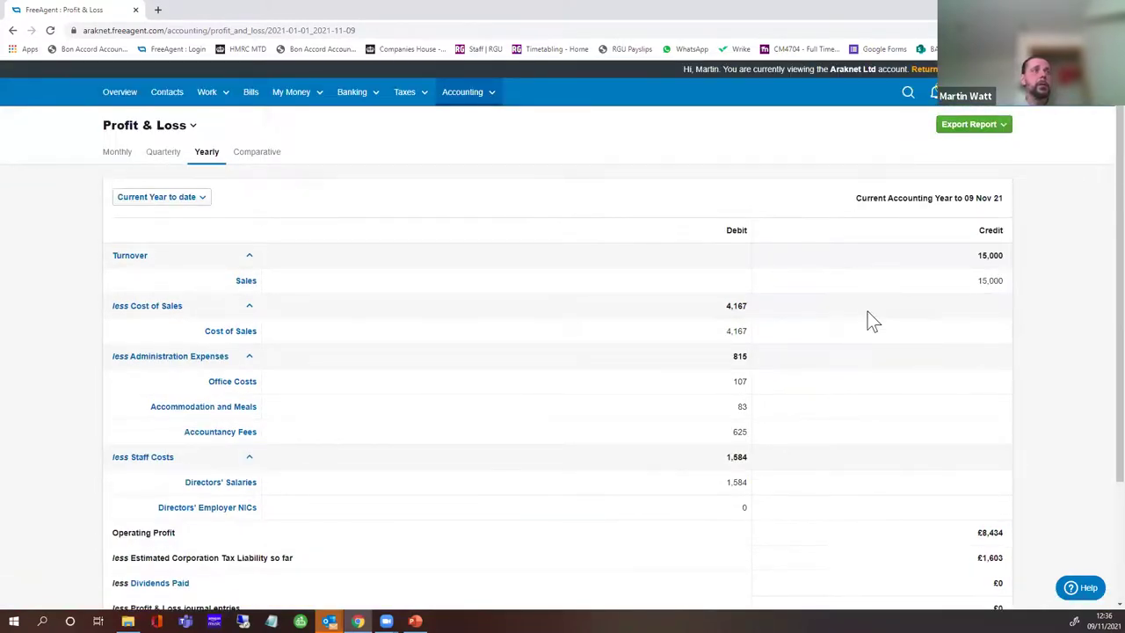
scroll(771, 305, down, 2)
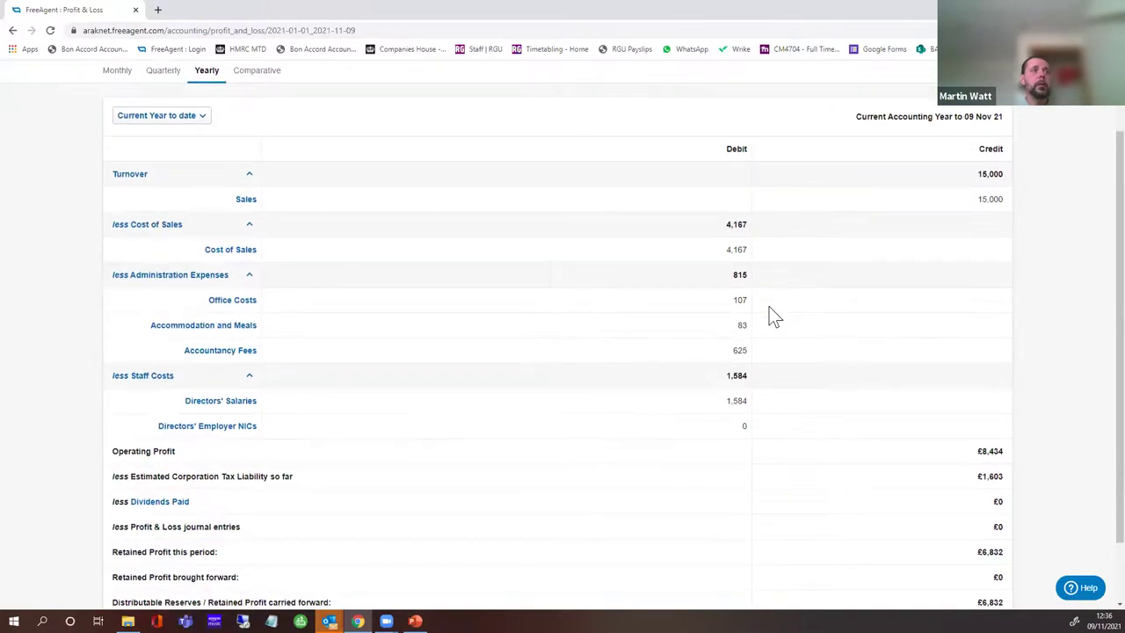
scroll(770, 308, down, 2)
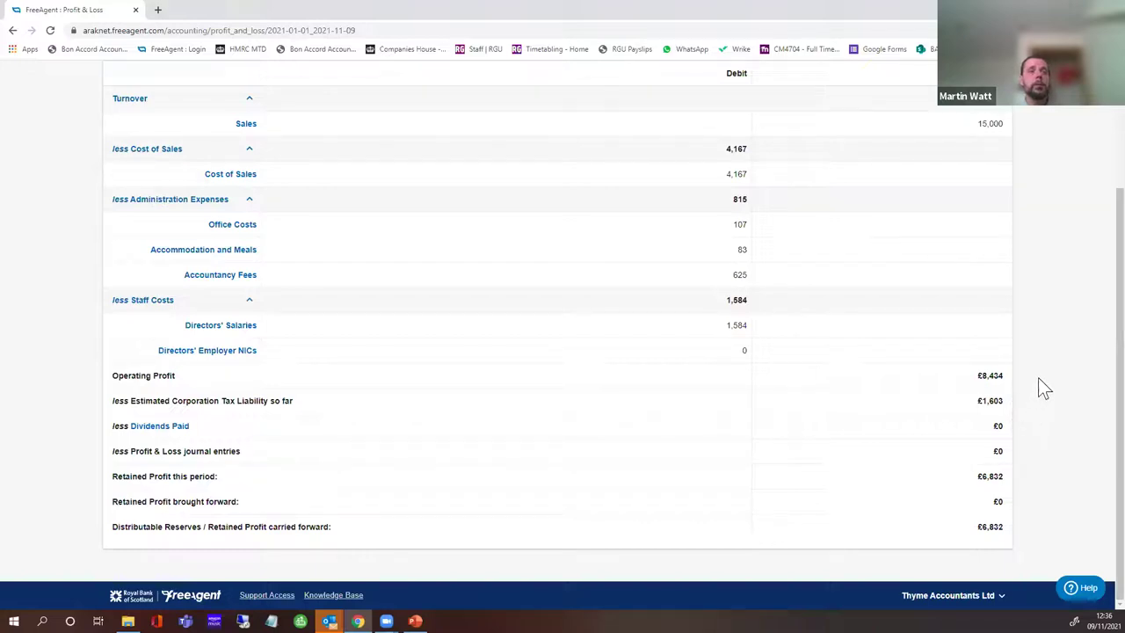
scroll(1039, 381, up, 4)
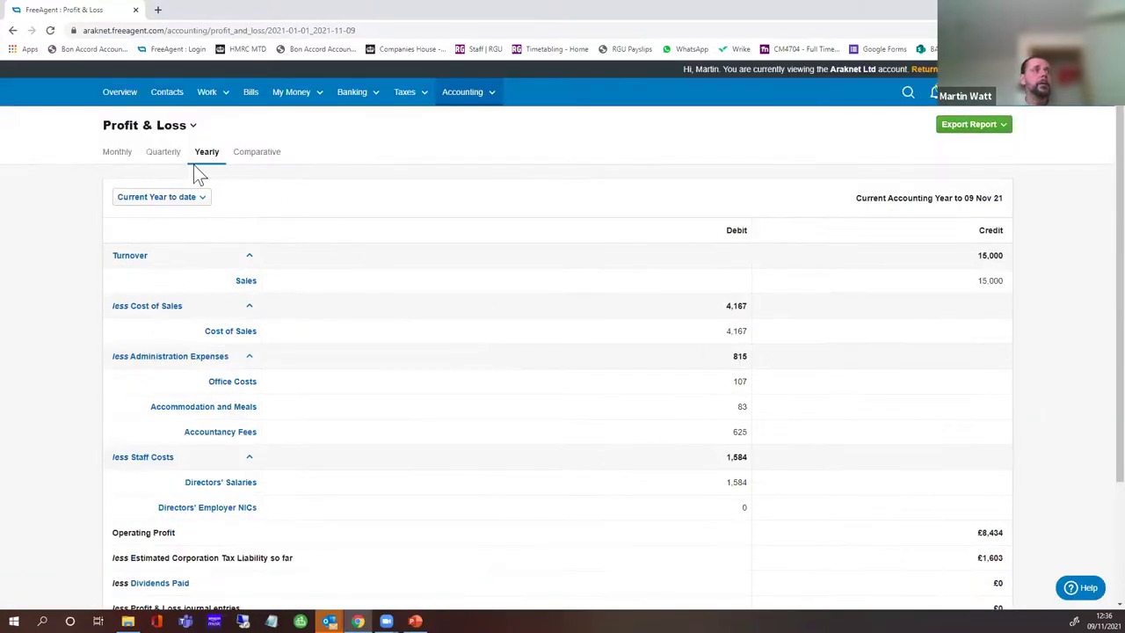
View the profit and loss figures broken down by month for the current year to date
click(119, 153)
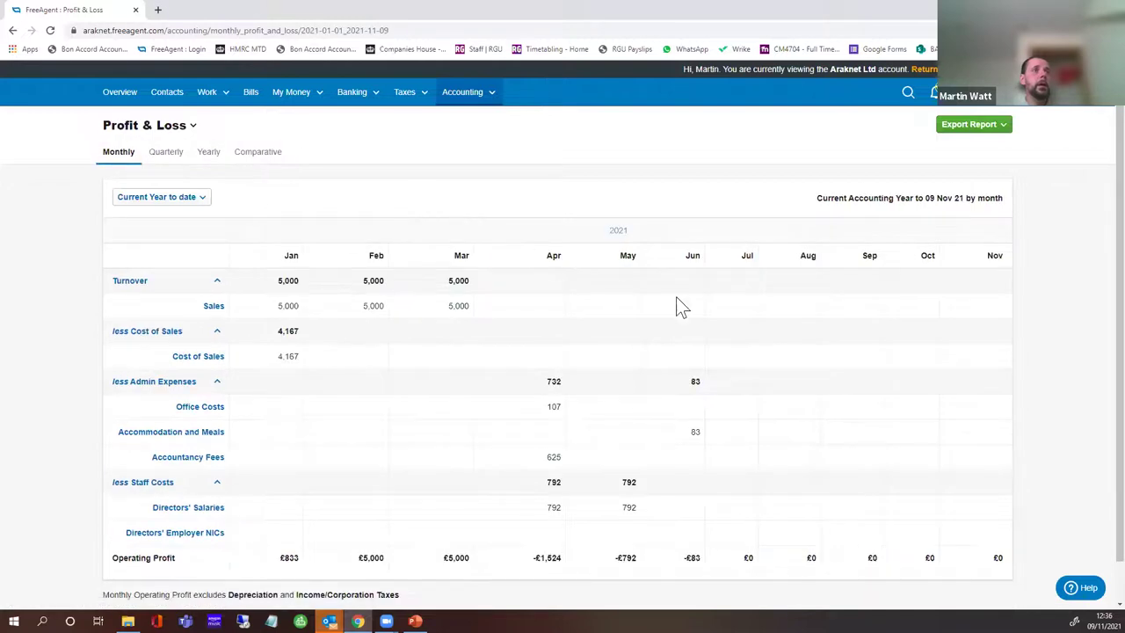
scroll(761, 302, down, 1)
scroll(762, 302, up, 1)
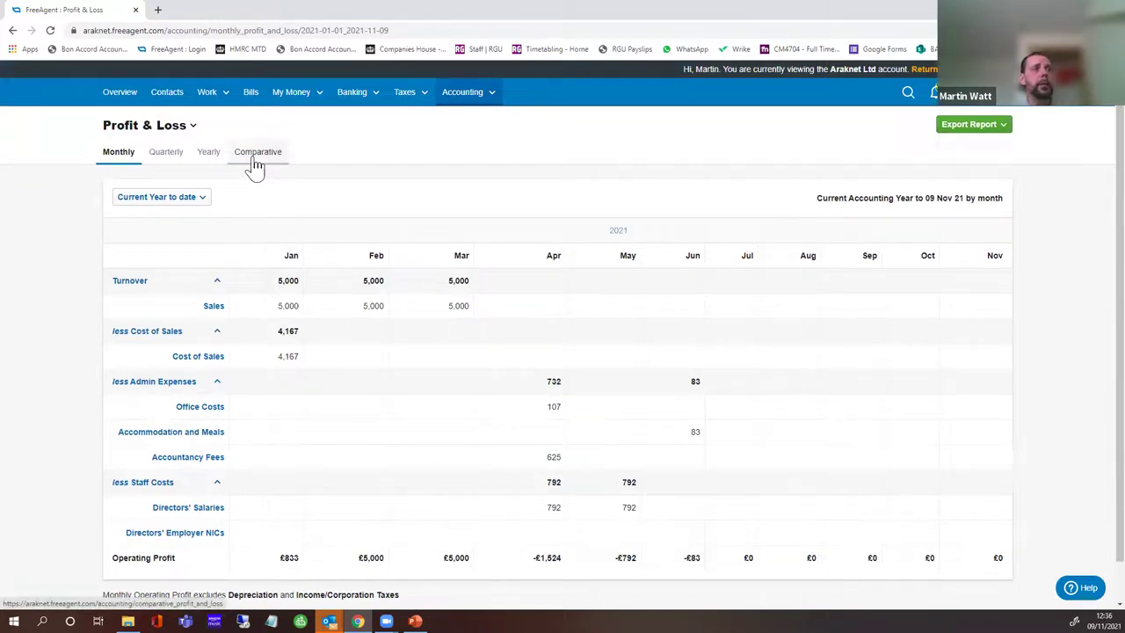
Switch to the Balance Sheet report and examine its assets, liabilities and owner's equity
click(189, 128)
click(131, 210)
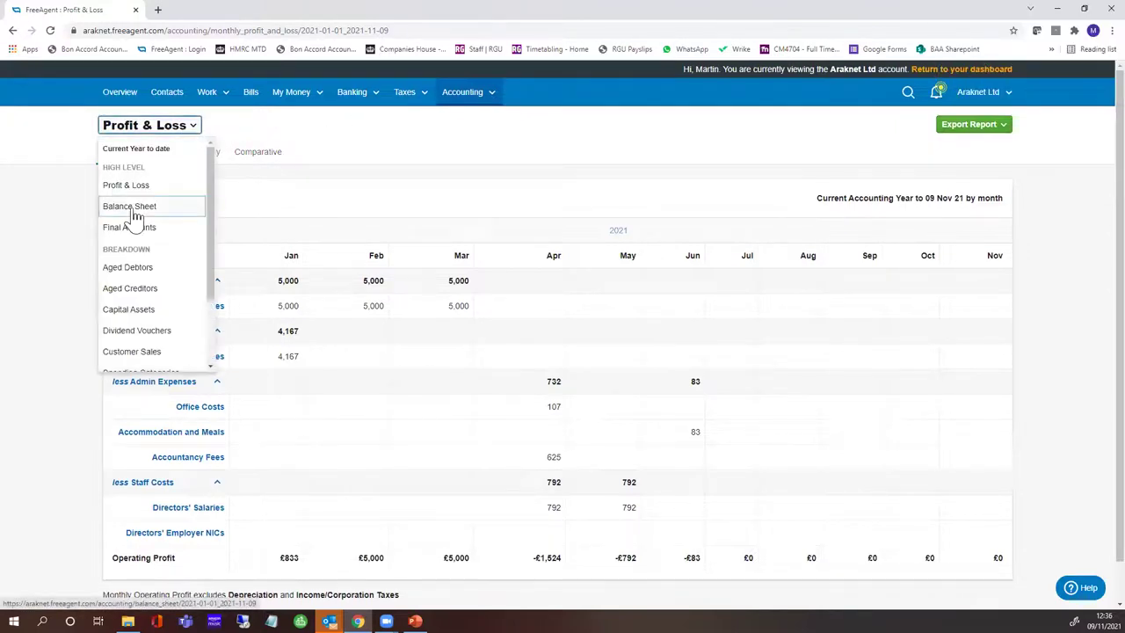
scroll(917, 256, down, 1)
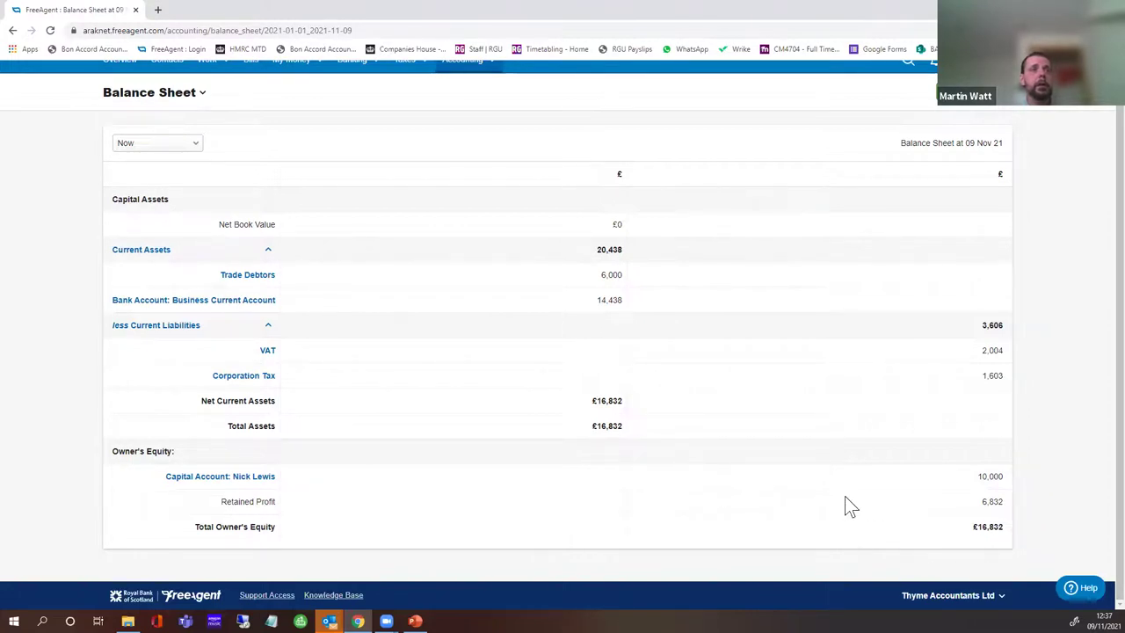
scroll(793, 492, up, 2)
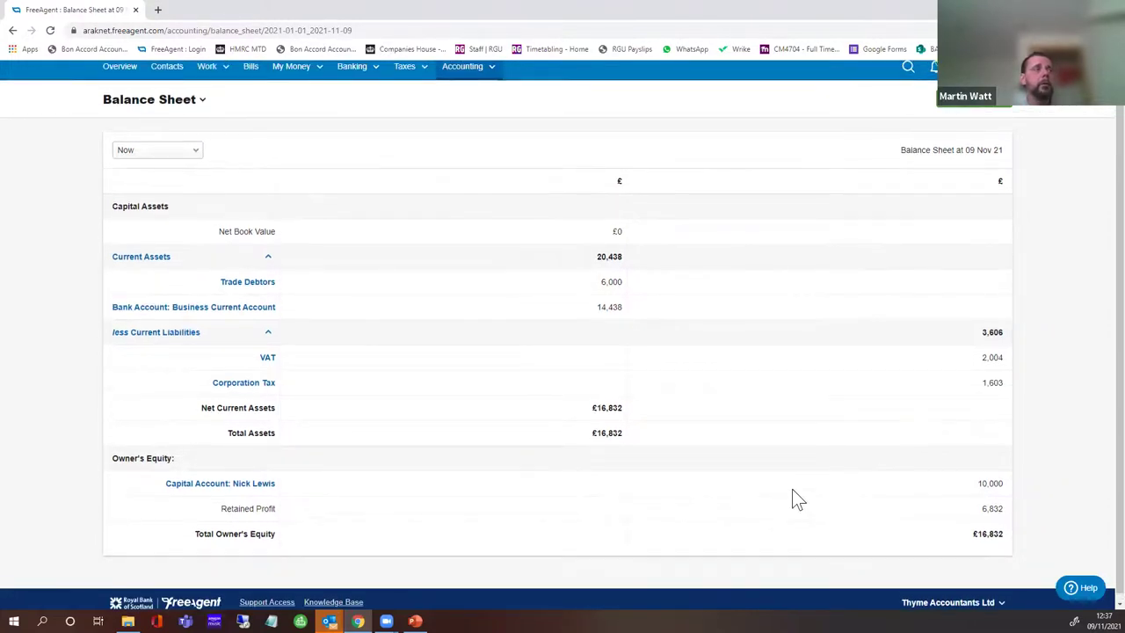
Open the Aged Debtors report from the accounting reports to check outstanding customer invoices
mouse_move(477, 98)
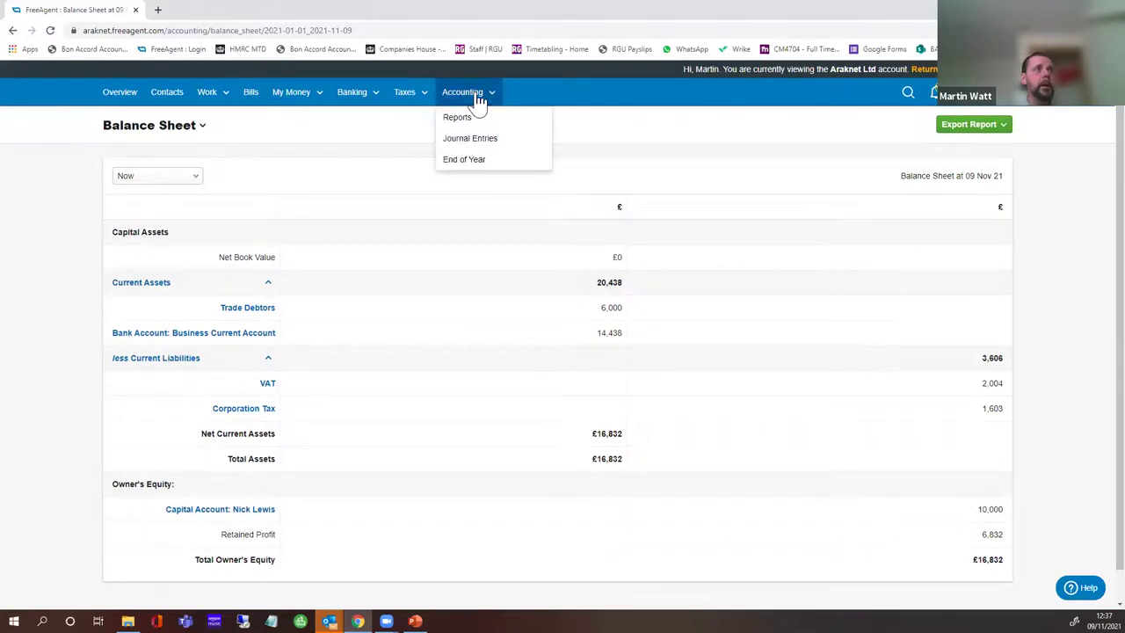
click(457, 117)
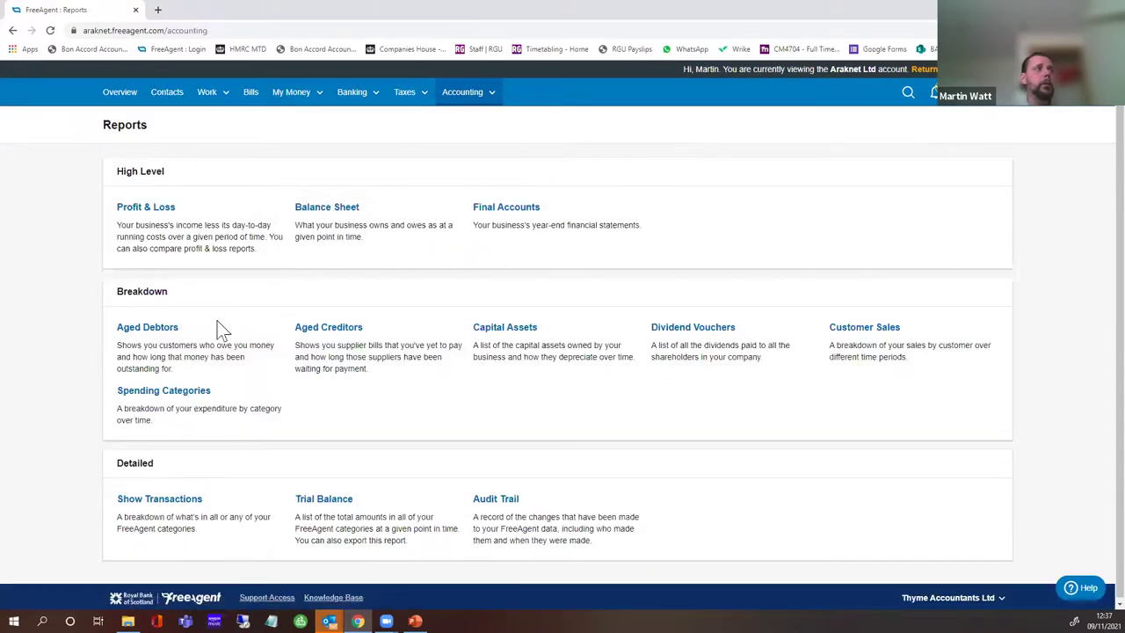
click(173, 332)
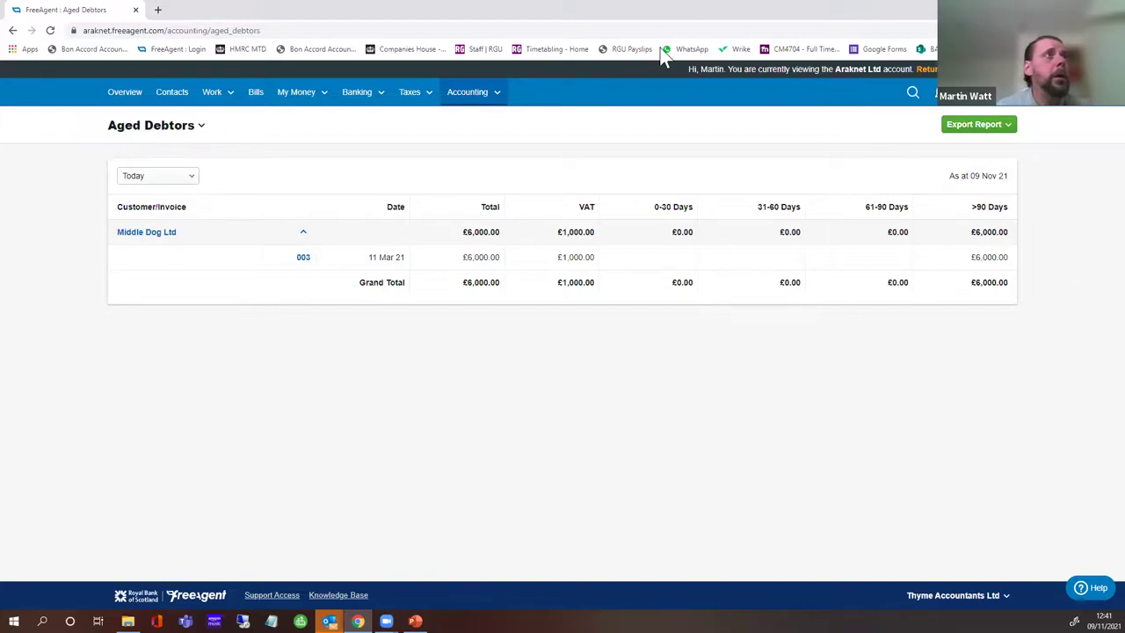
Open the Final Accounts for accounting year 2021 and read through the income statement, balance sheet and notes
click(471, 99)
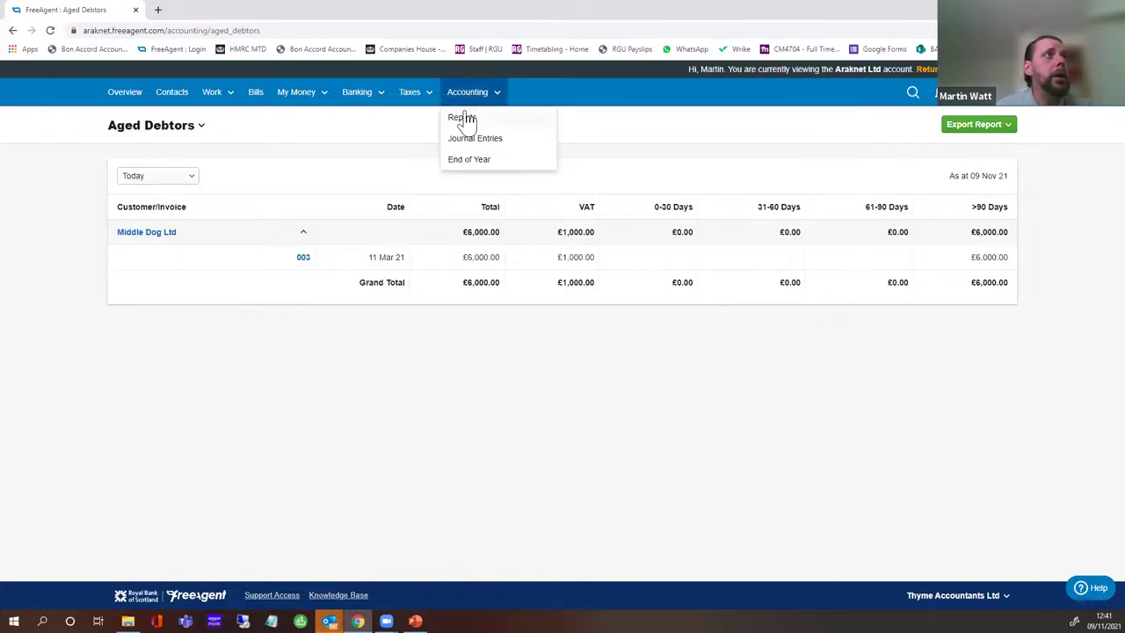
click(464, 117)
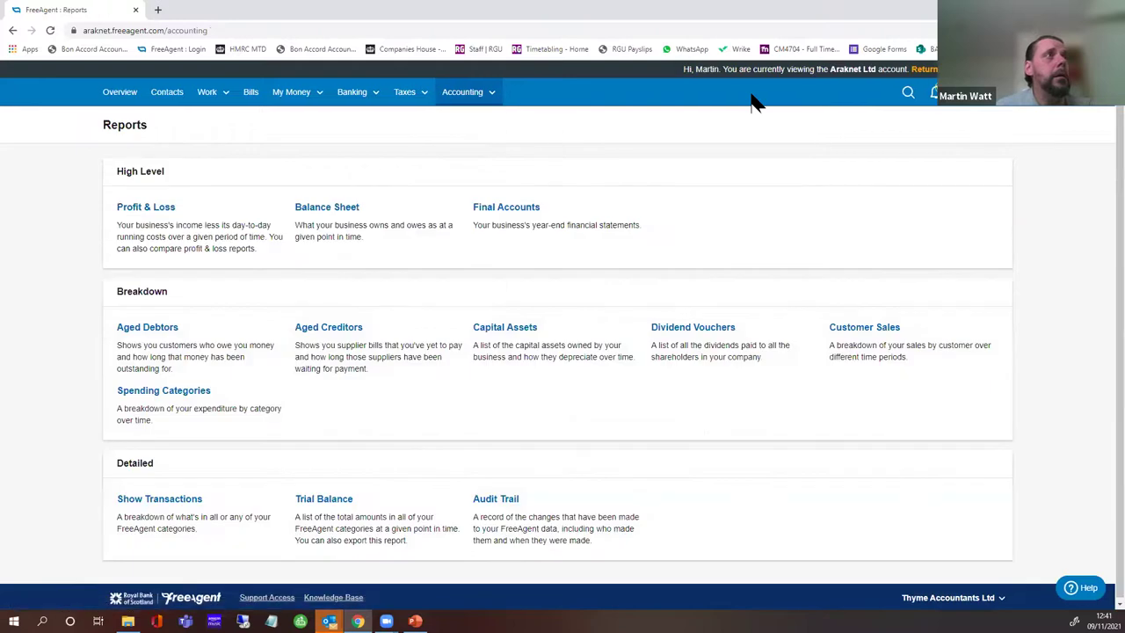
click(523, 211)
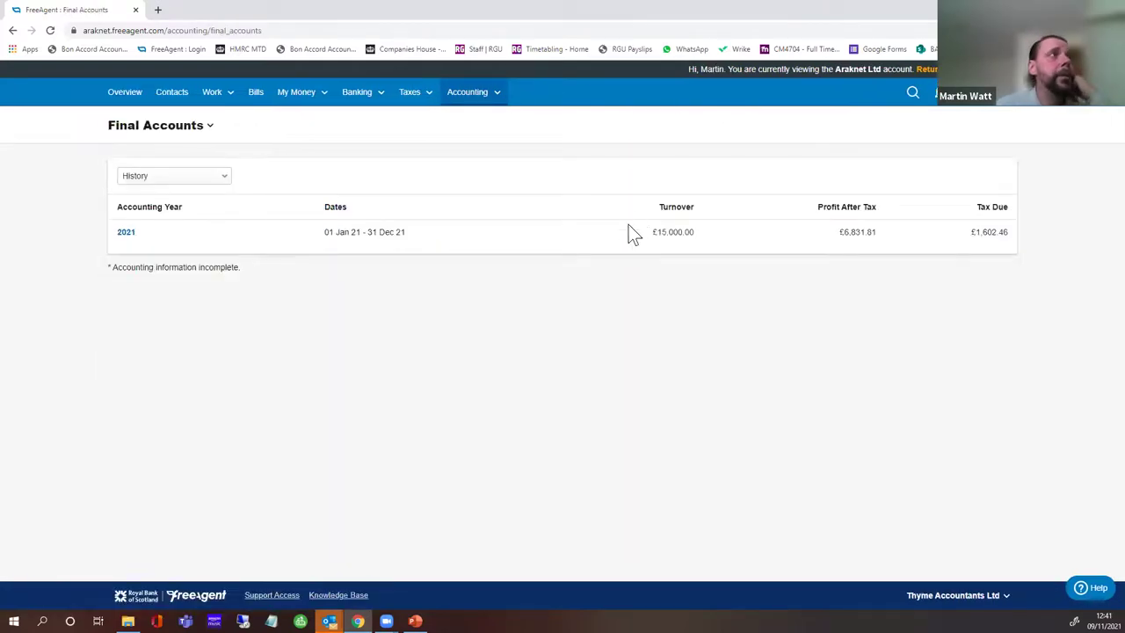
click(131, 234)
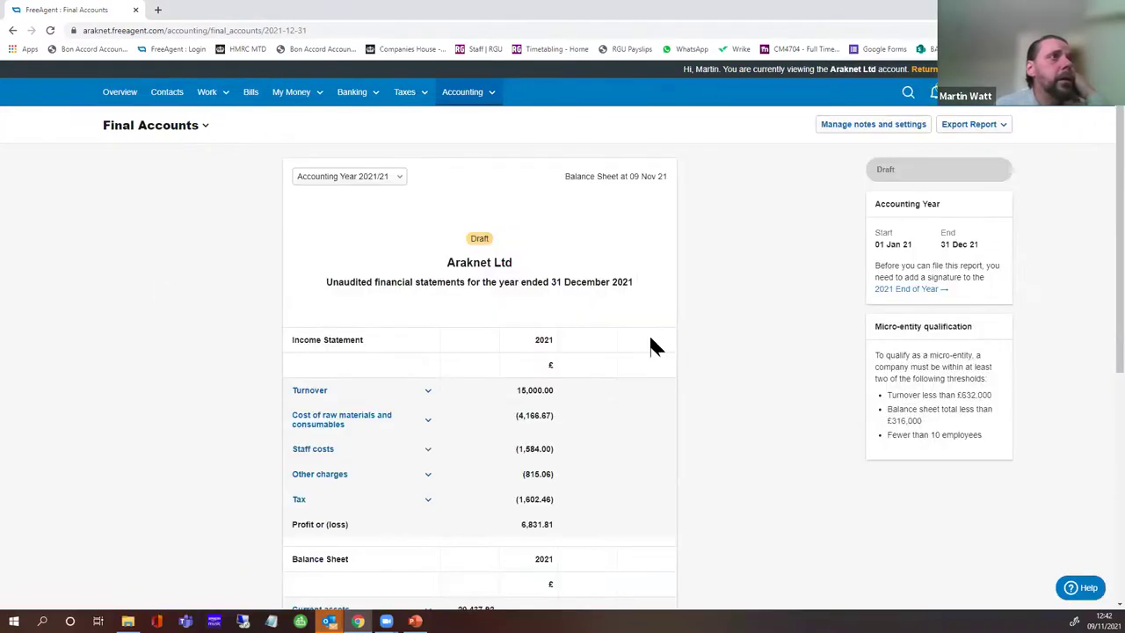
scroll(651, 346, down, 3)
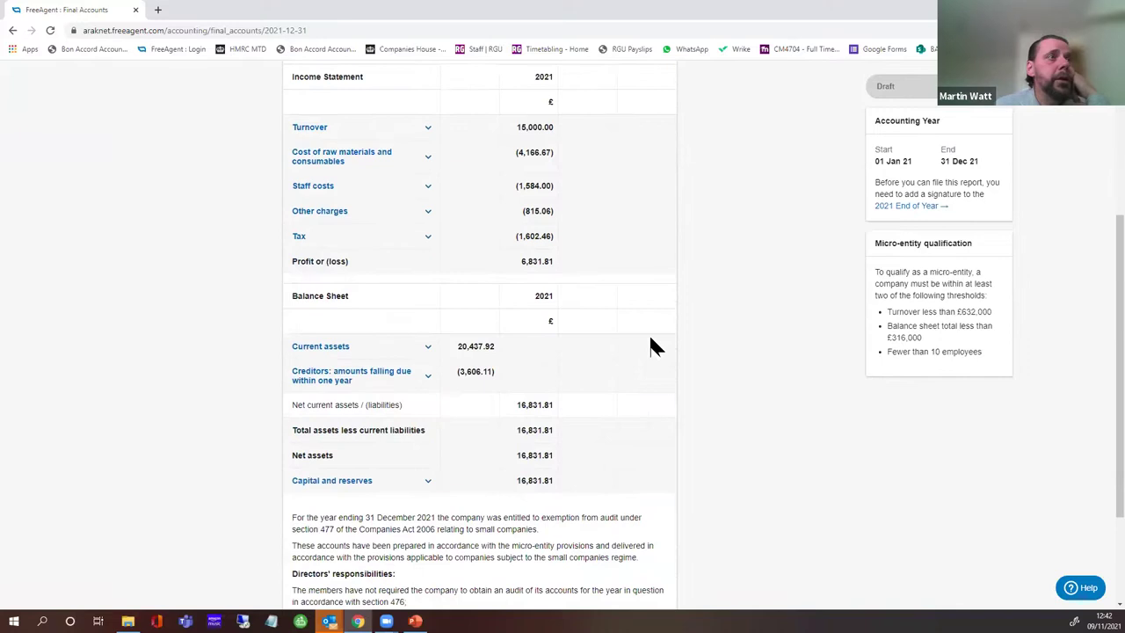
scroll(650, 341, down, 2)
scroll(650, 341, up, 5)
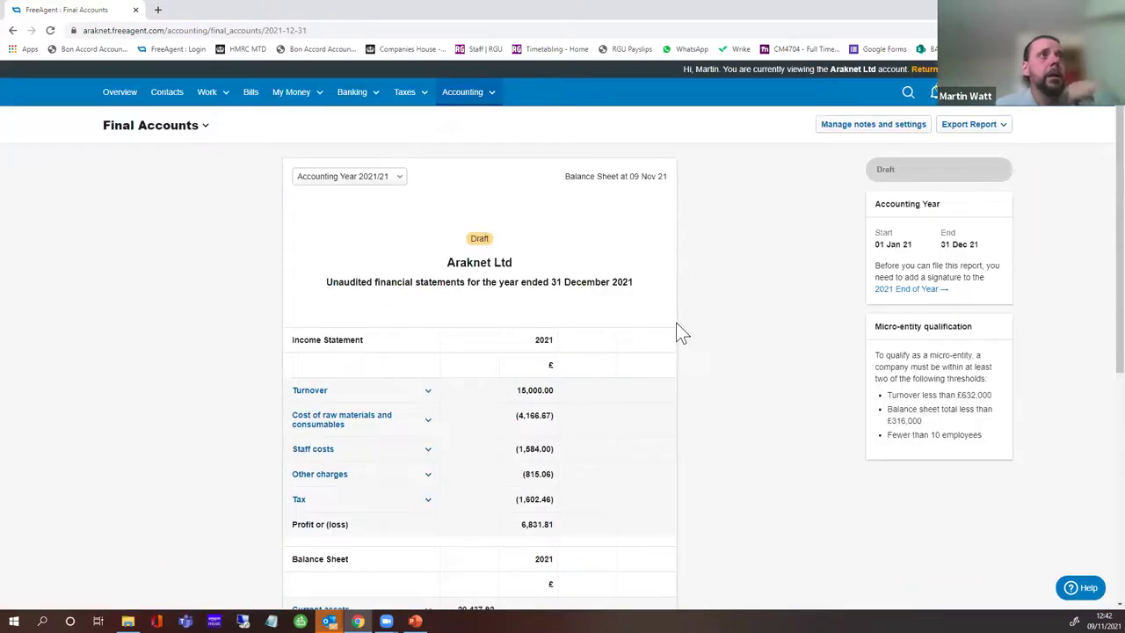
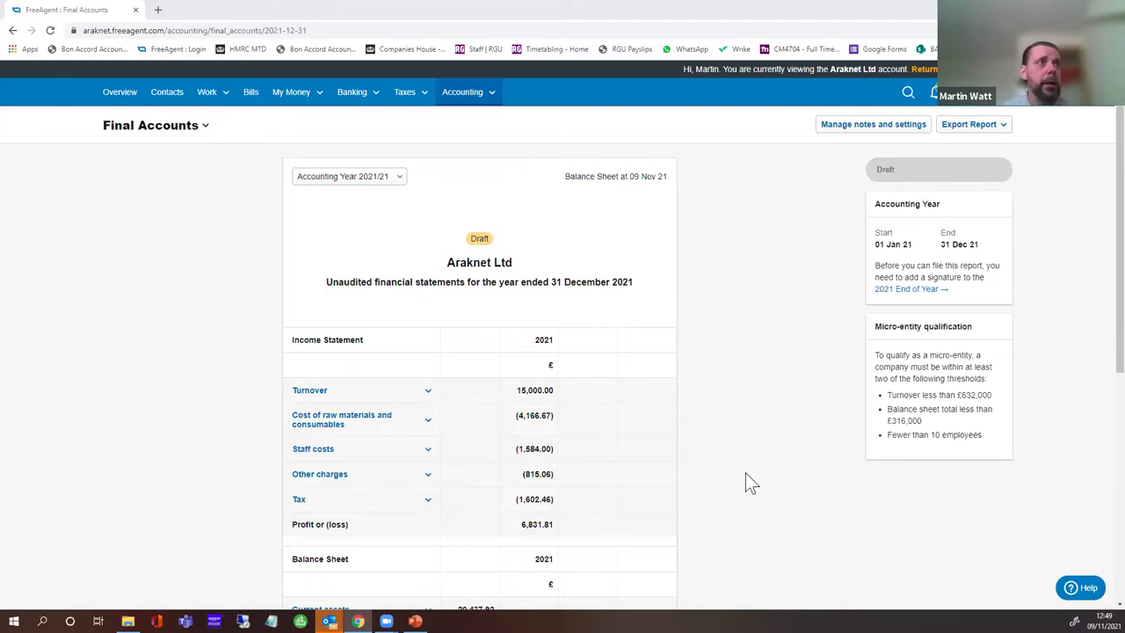
scroll(745, 482, down, 5)
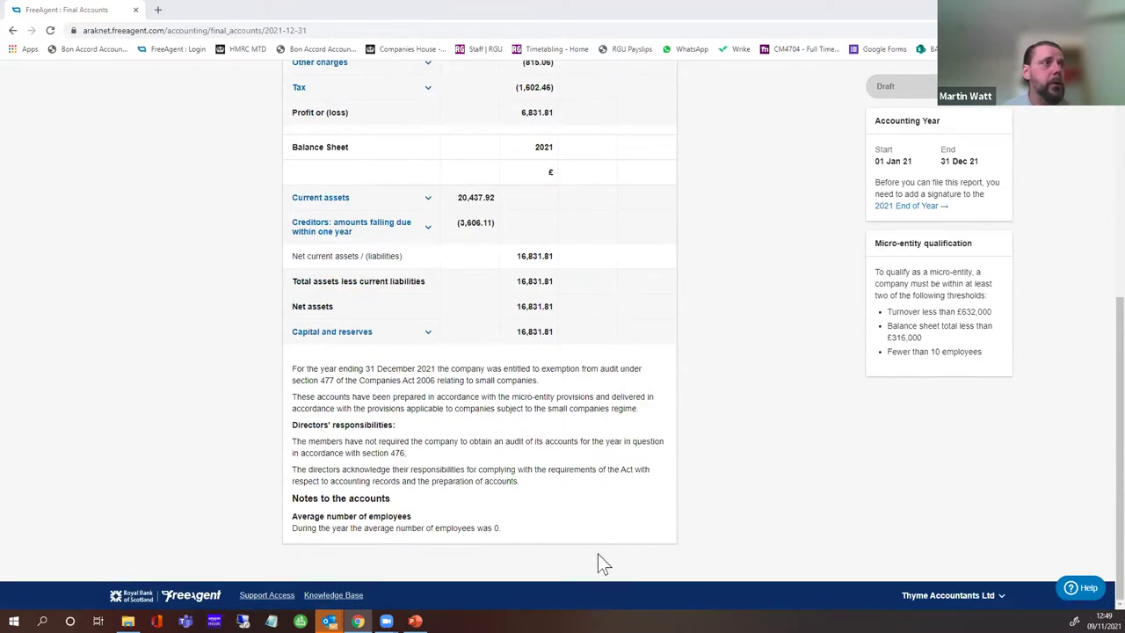
Open the Knowledge Base, read the Getting started article "How to get started with FreeAgent" and return to the final accounts
click(341, 596)
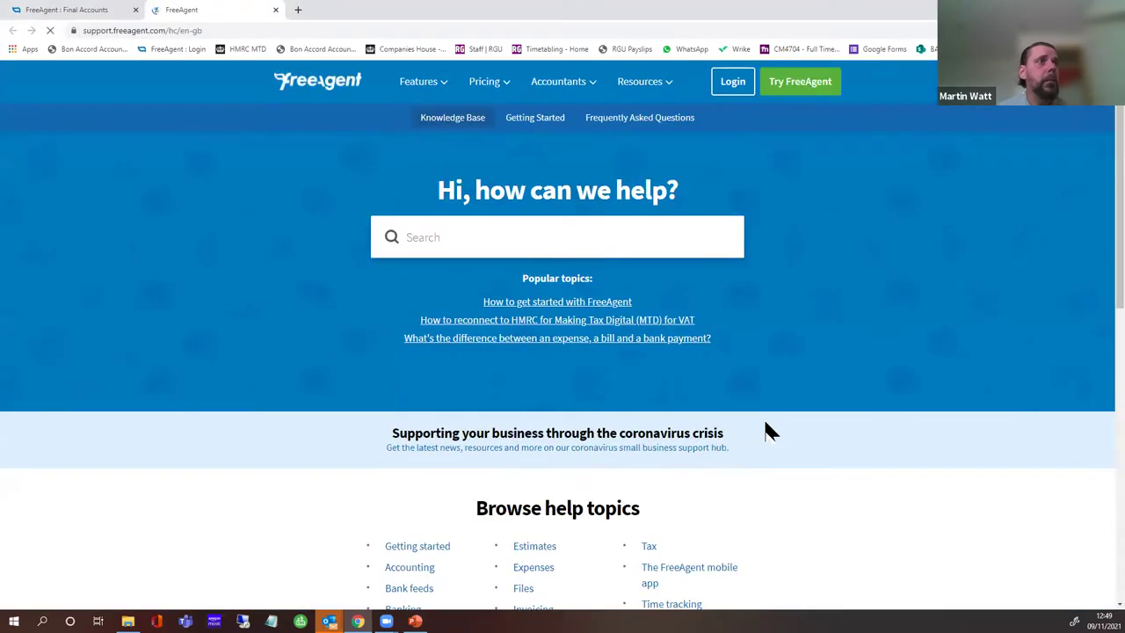
scroll(764, 427, down, 3)
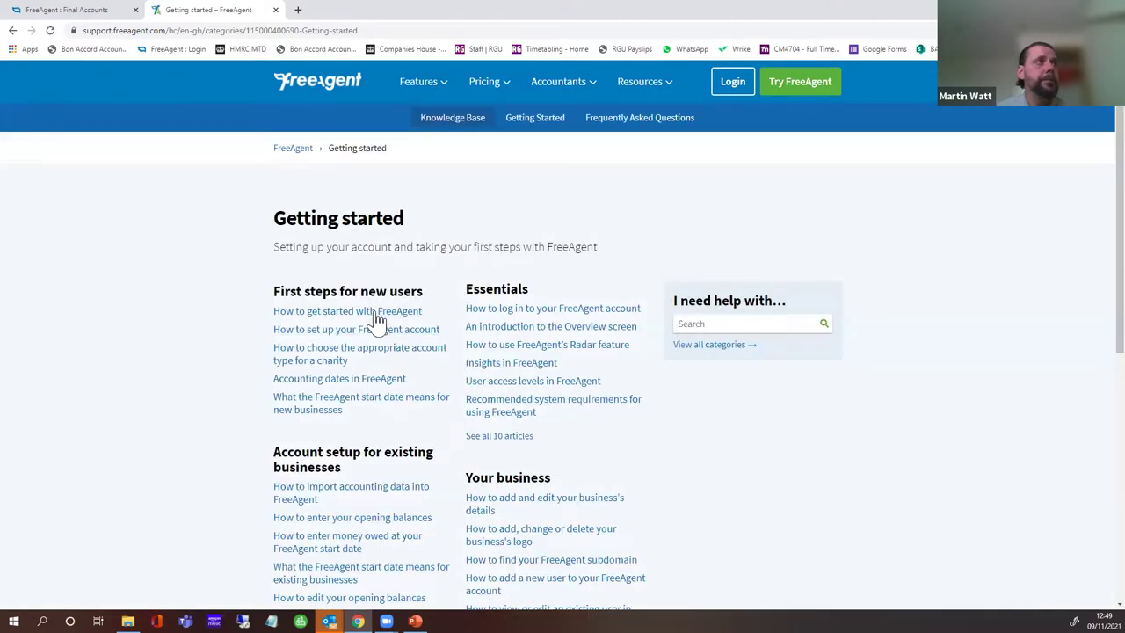
click(376, 319)
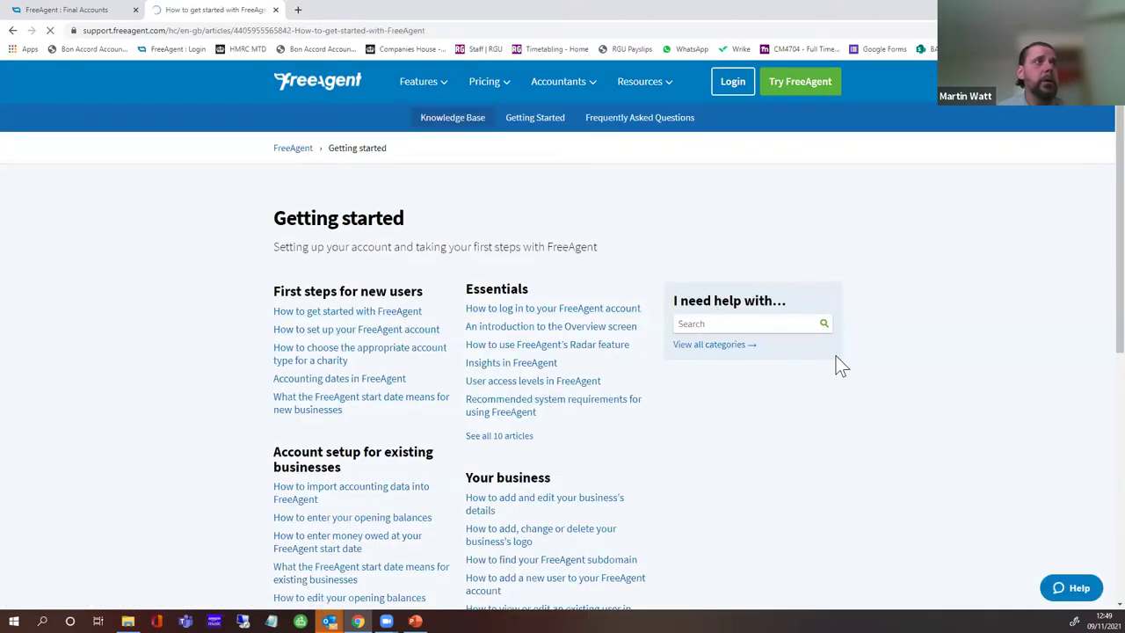
scroll(572, 427, down, 2)
scroll(572, 422, down, 10)
scroll(573, 417, up, 12)
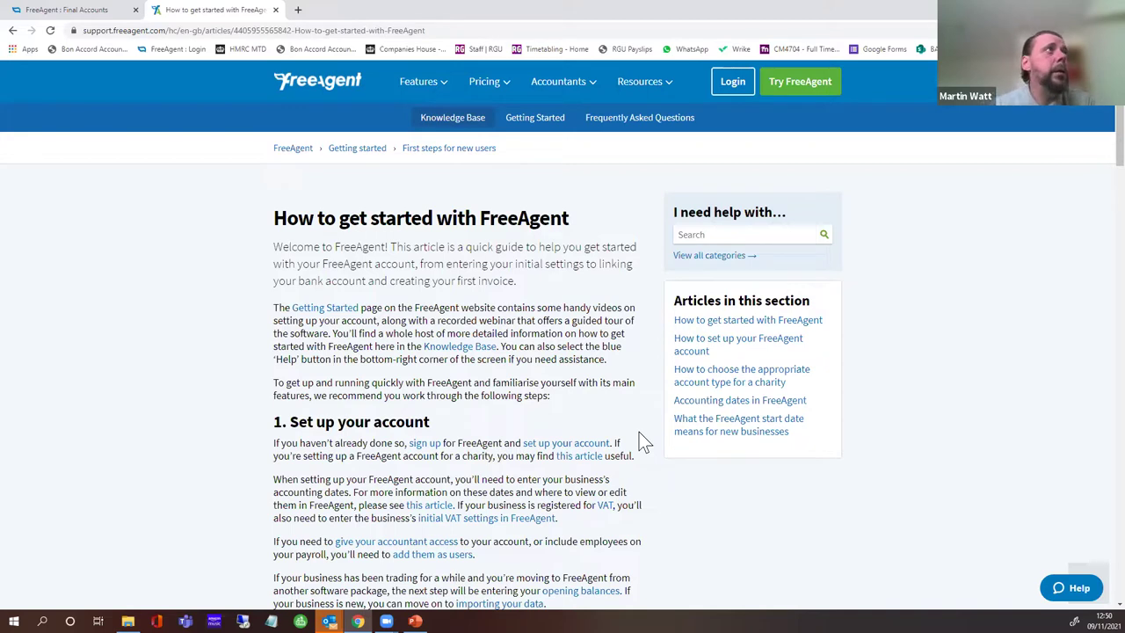
click(88, 11)
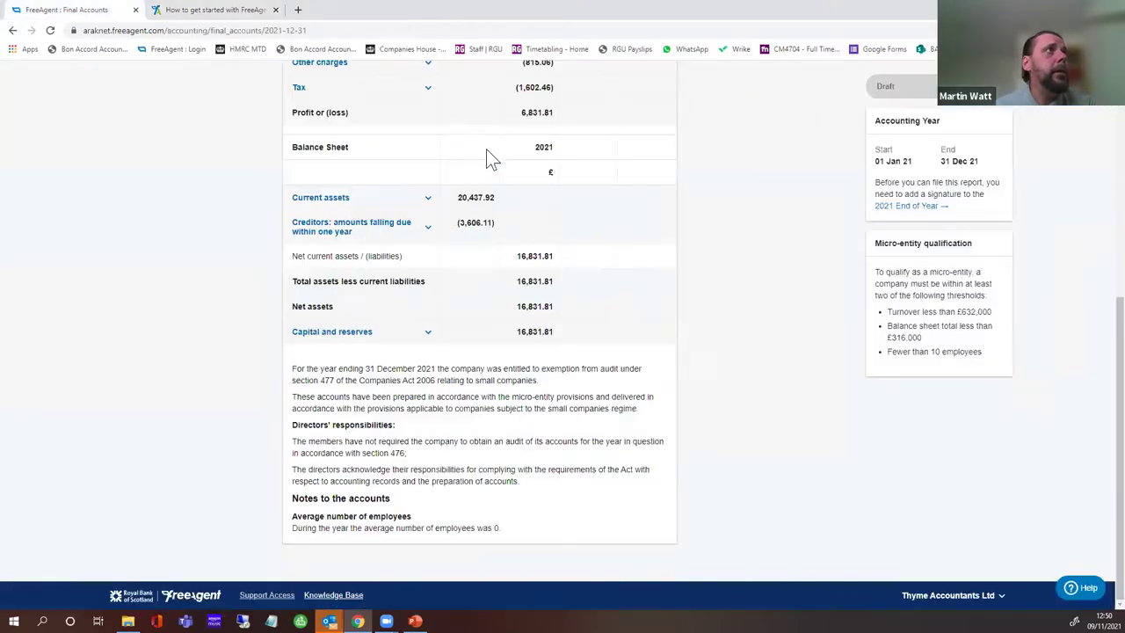